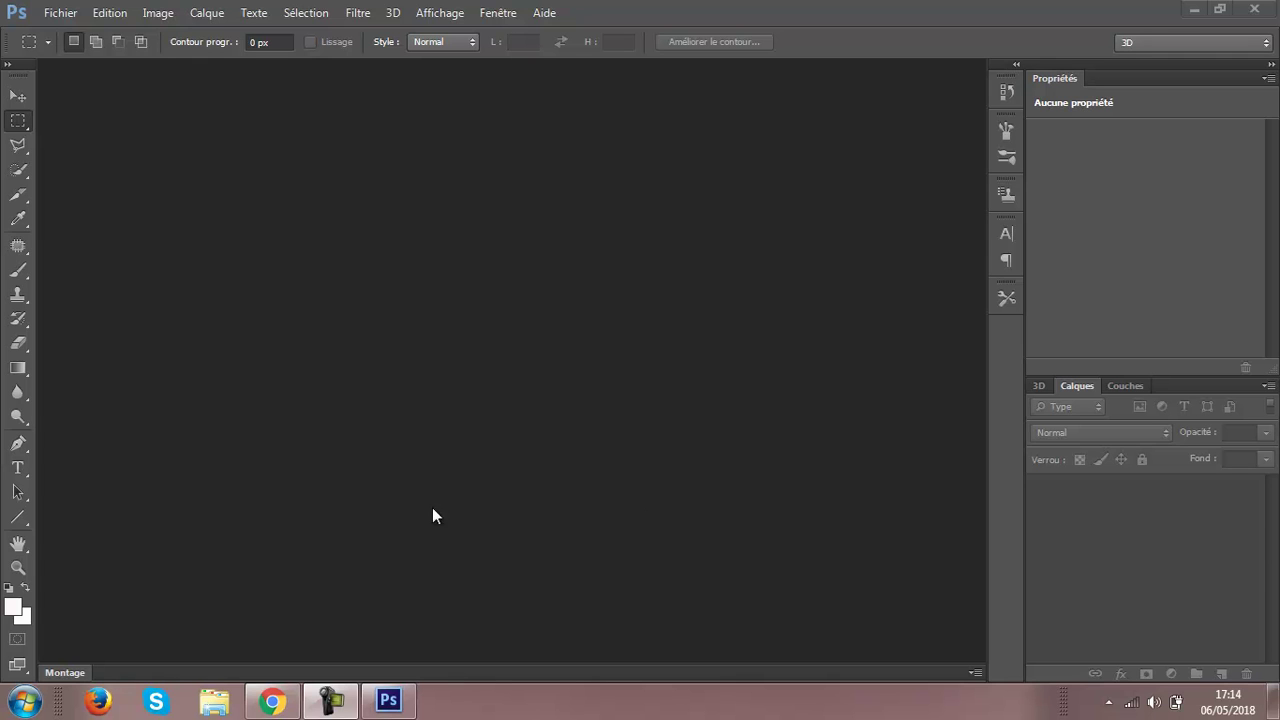
Create the PhotoText document: 2400×1500 px, 150 ppi, RGB 16-bit, white background.
left_click(60, 18)
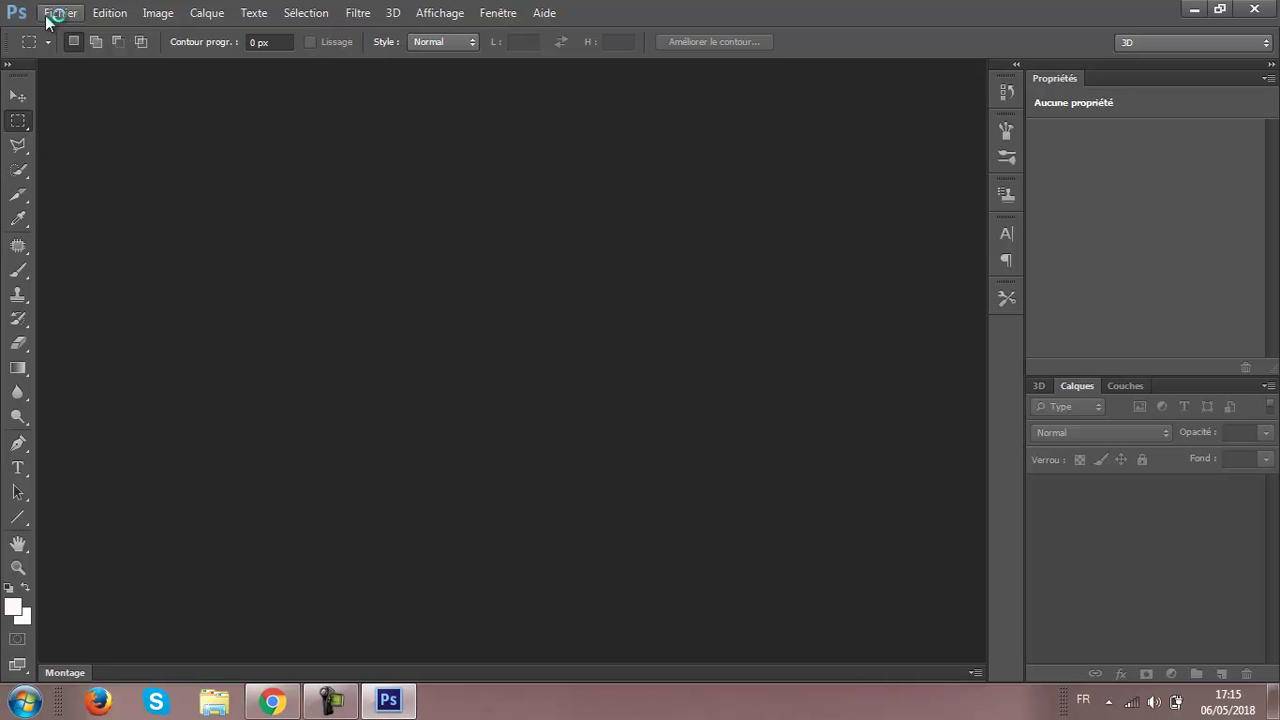
left_click(52, 14)
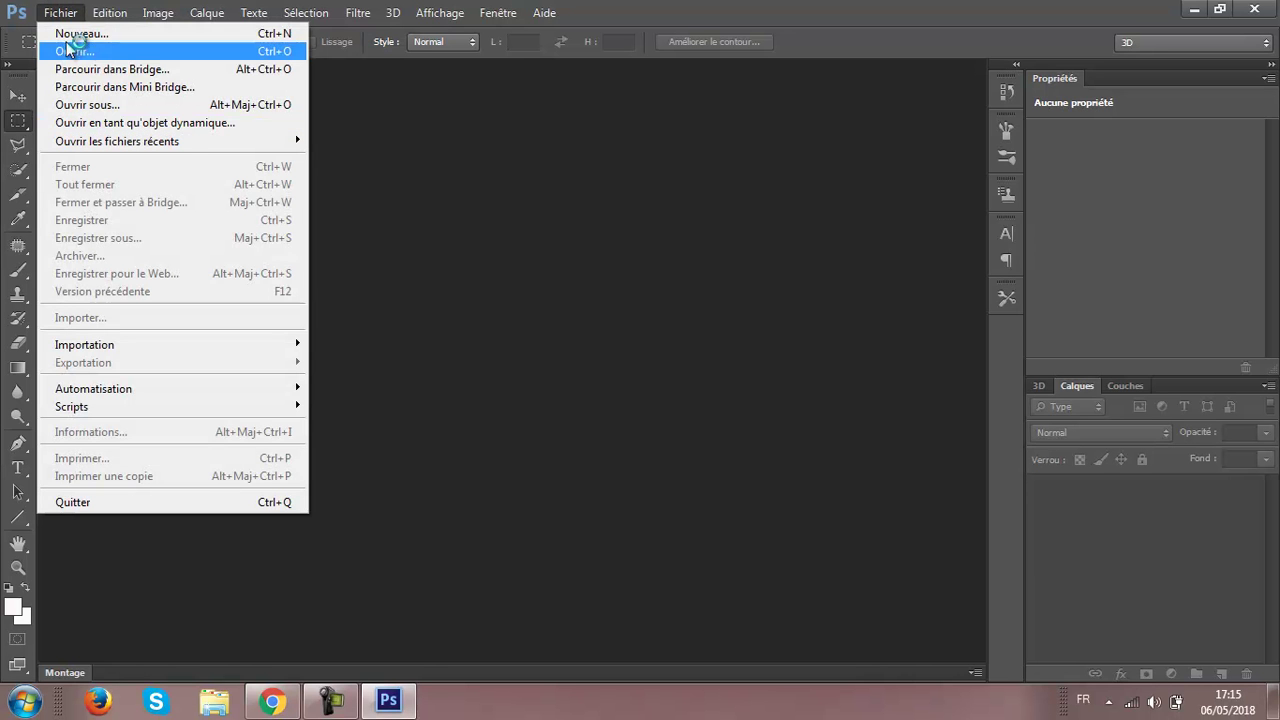
left_click(76, 36)
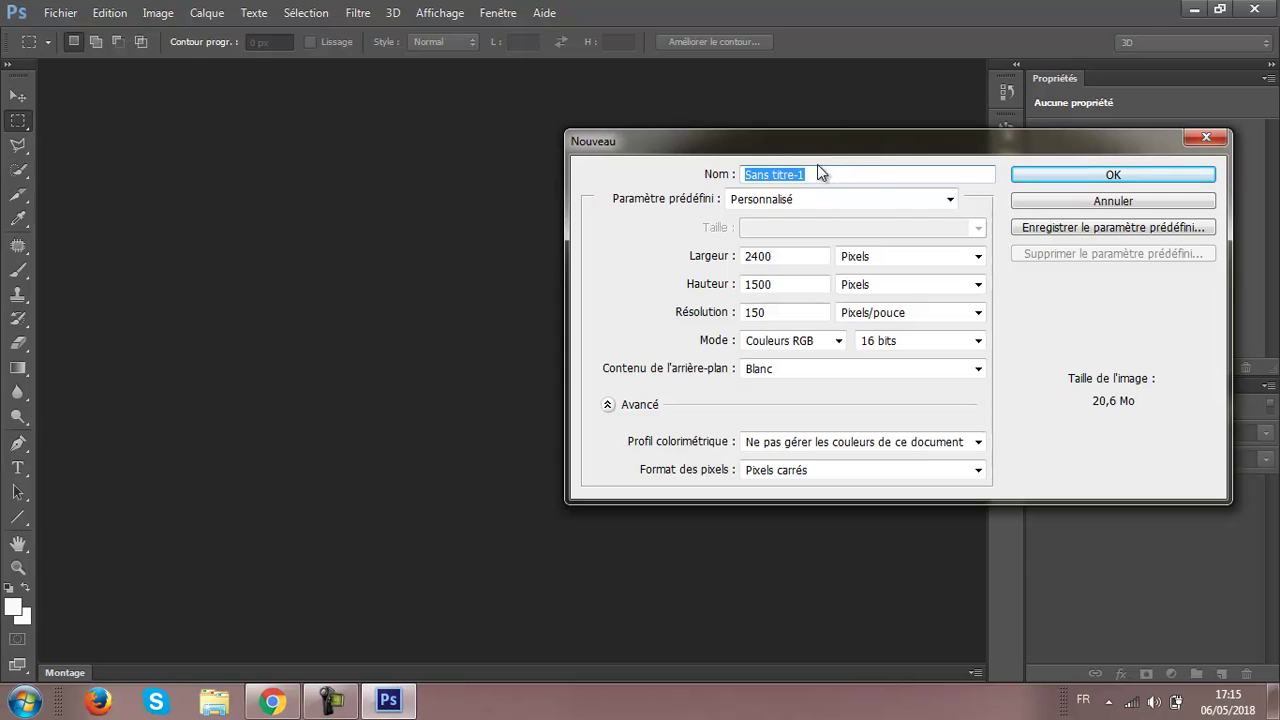
key("BackSpace")
type("PhotoText")
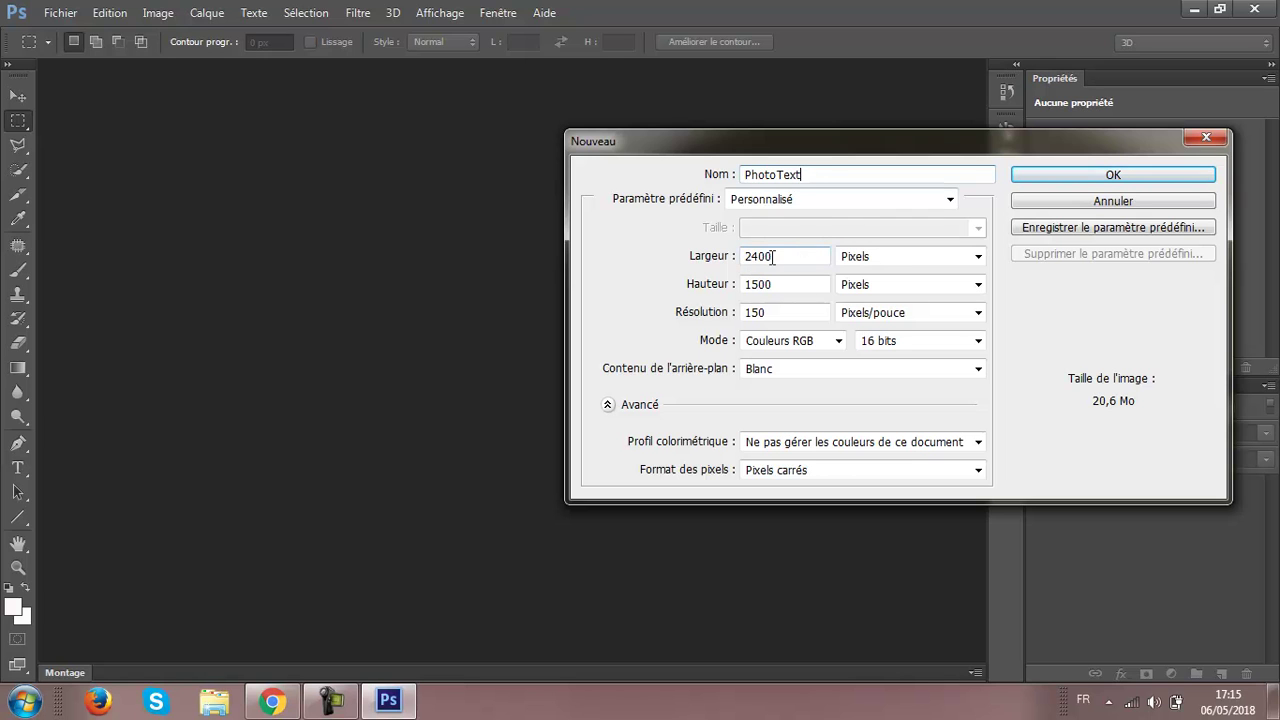
left_click_drag(772, 257, 742, 257)
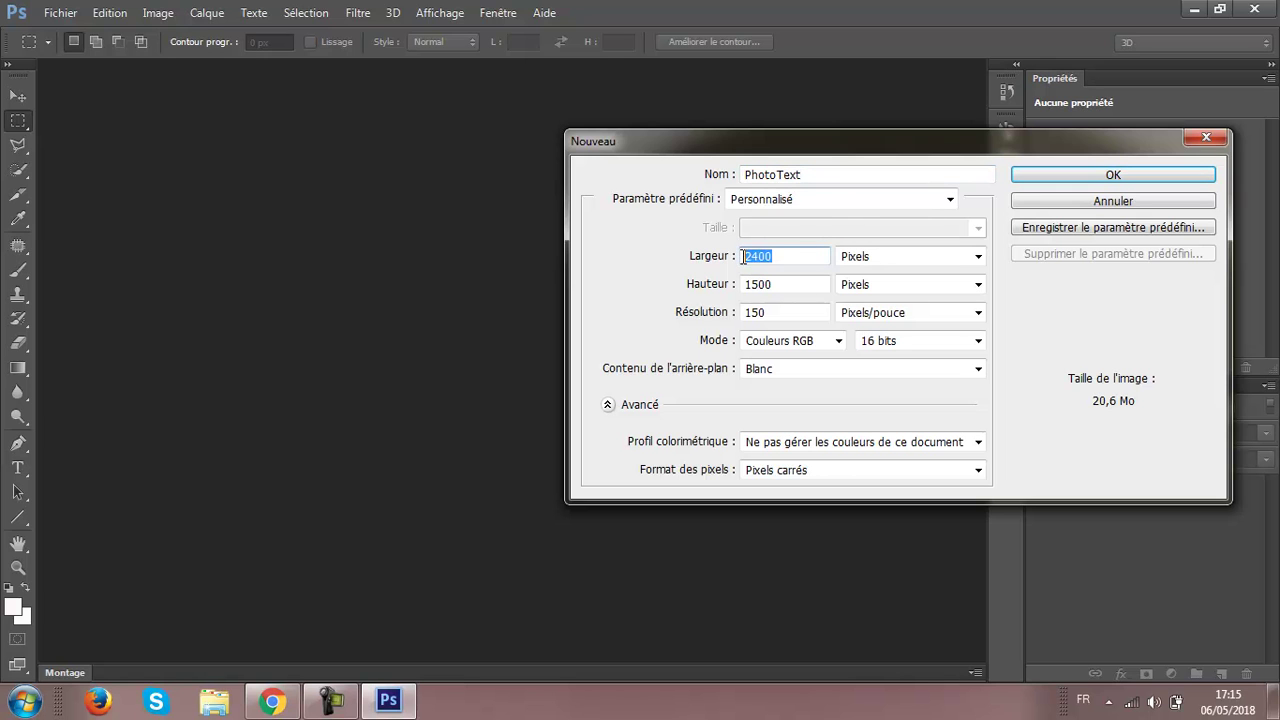
mouse_move(774, 286)
left_mouse_down()
mouse_move(742, 285)
mouse_move(745, 314)
left_mouse_up()
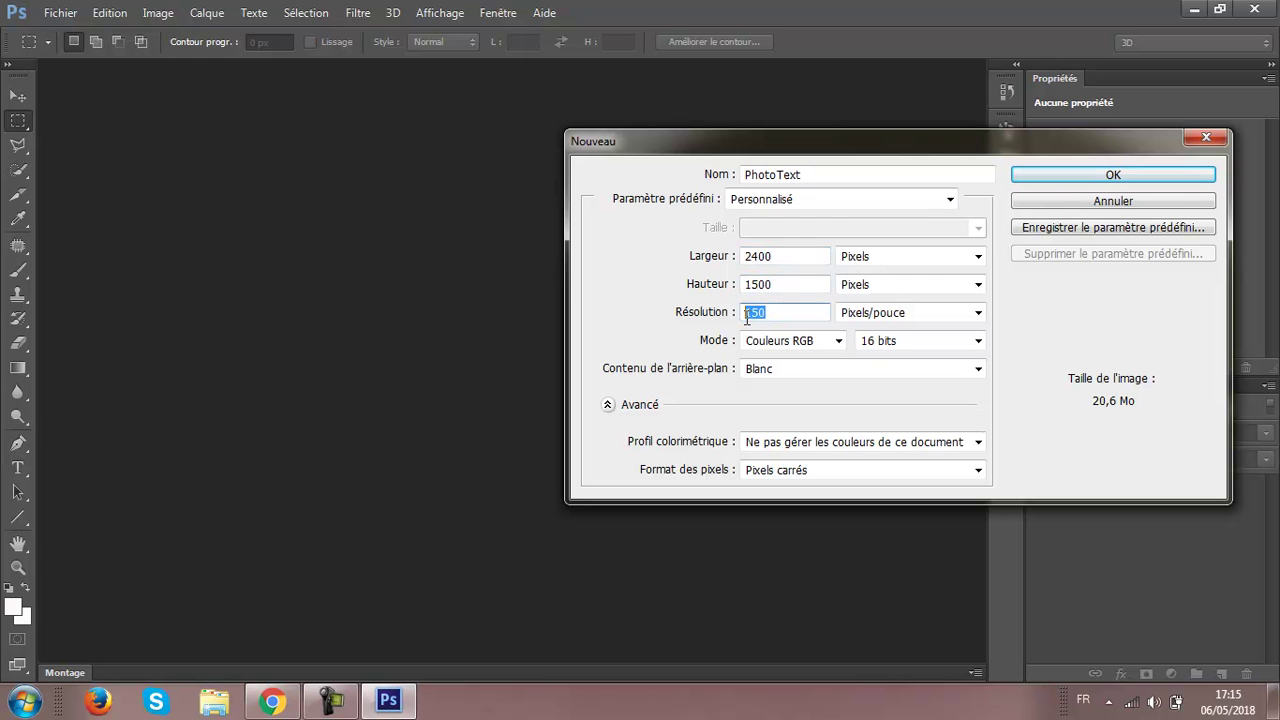
left_click(838, 341)
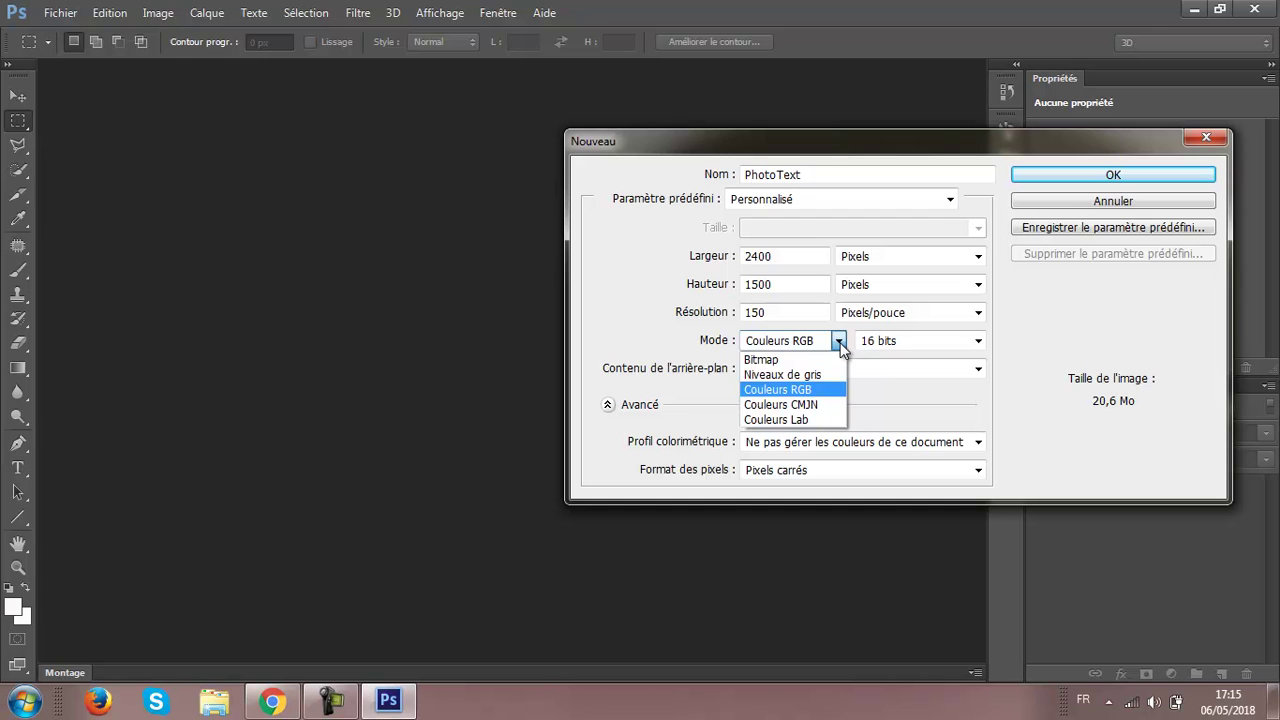
left_click(870, 373)
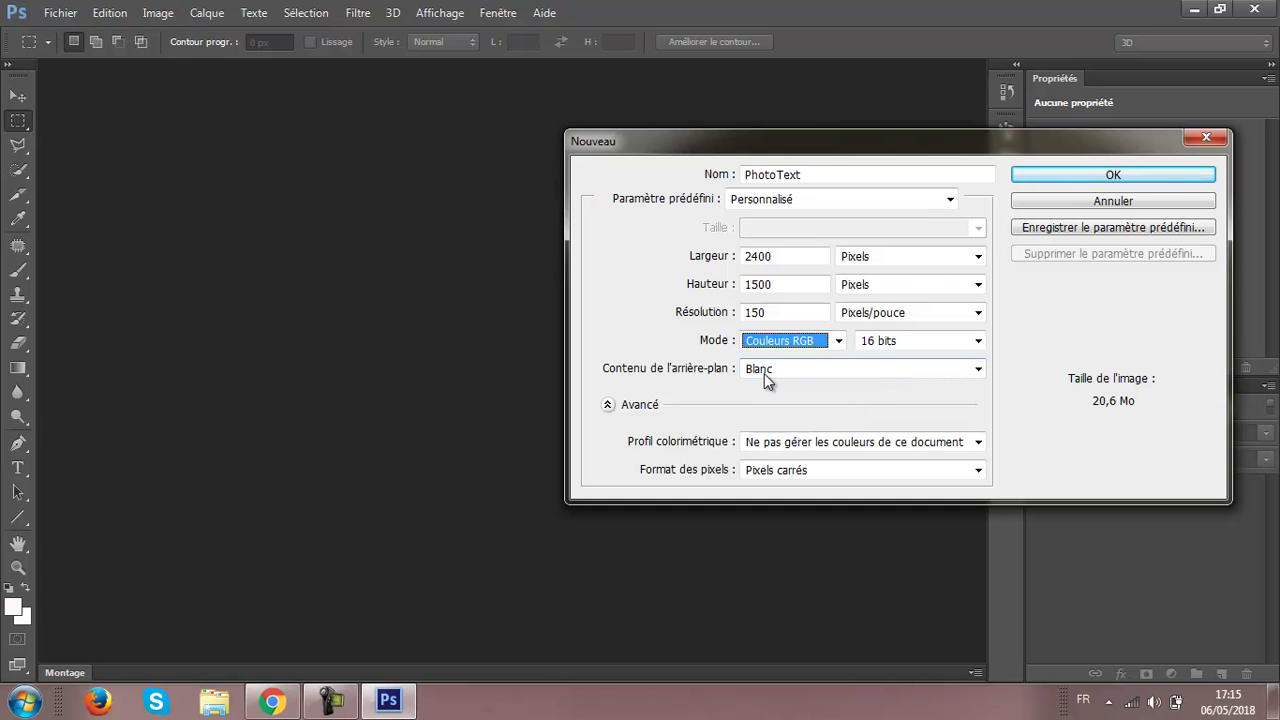
left_click(1049, 178)
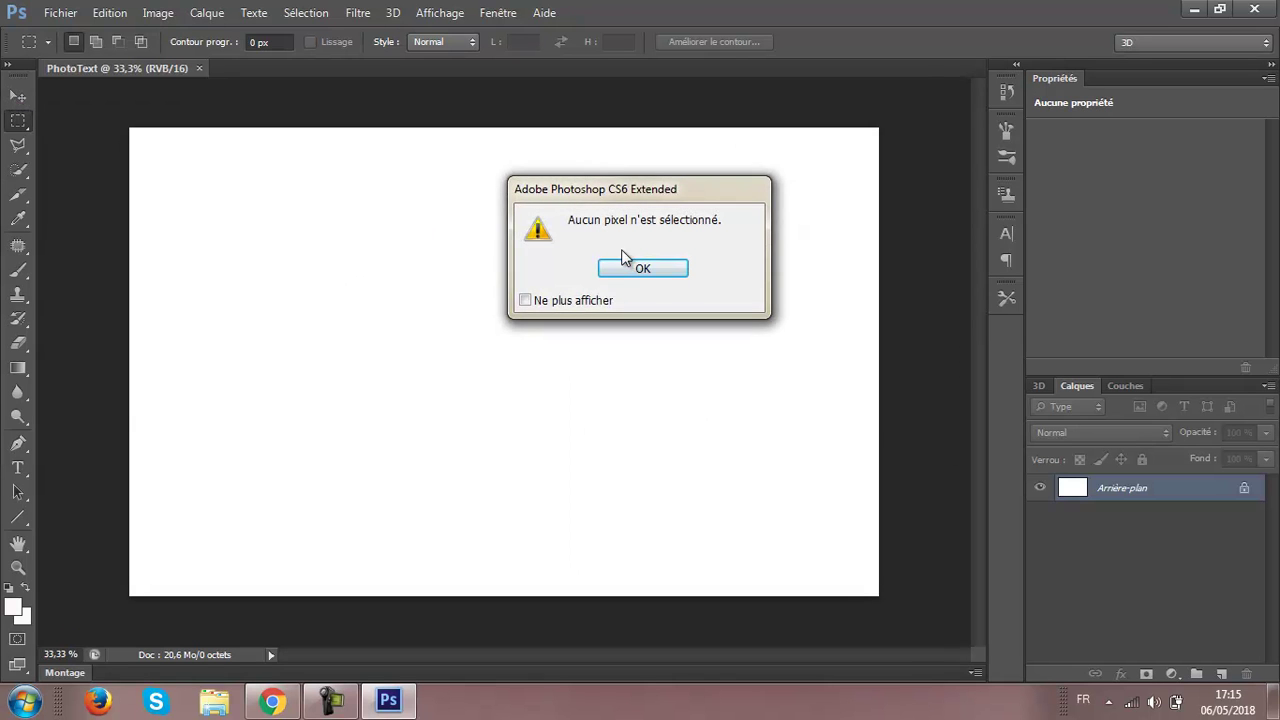
Type 'ART' in black Freshman 72 pt left of centre and show the Character panel.
left_click(620, 268)
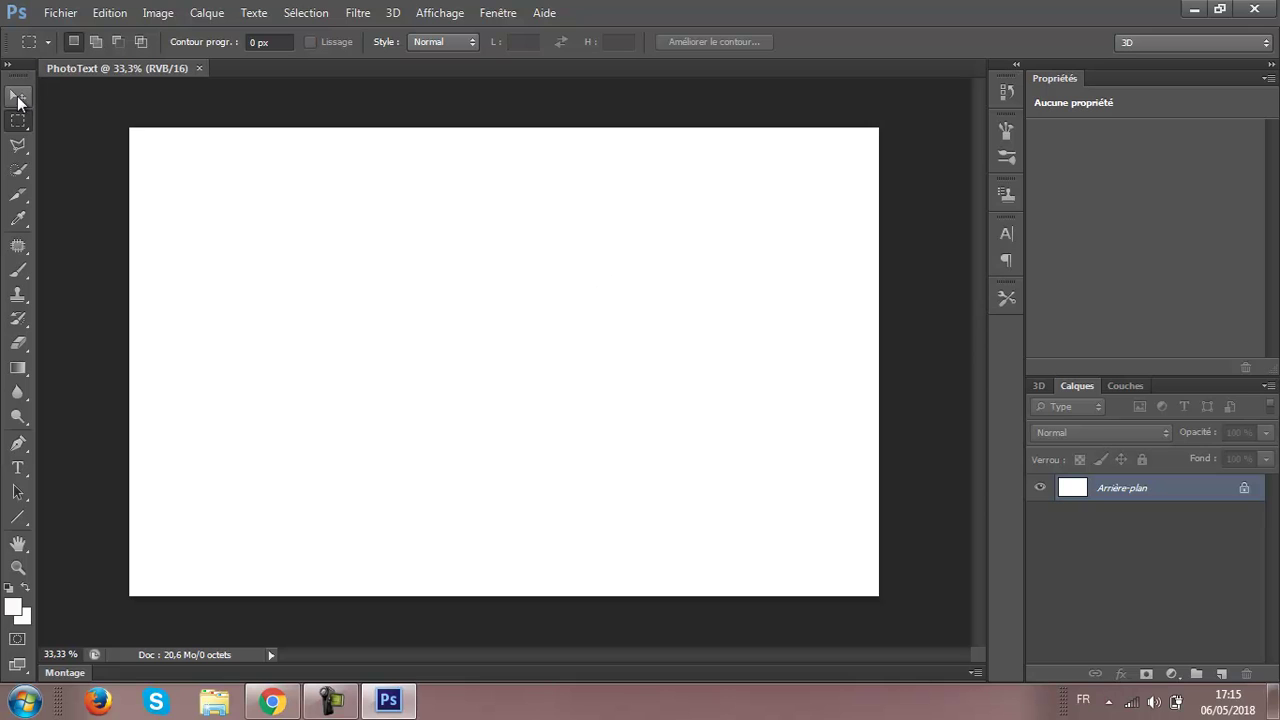
left_click(17, 97)
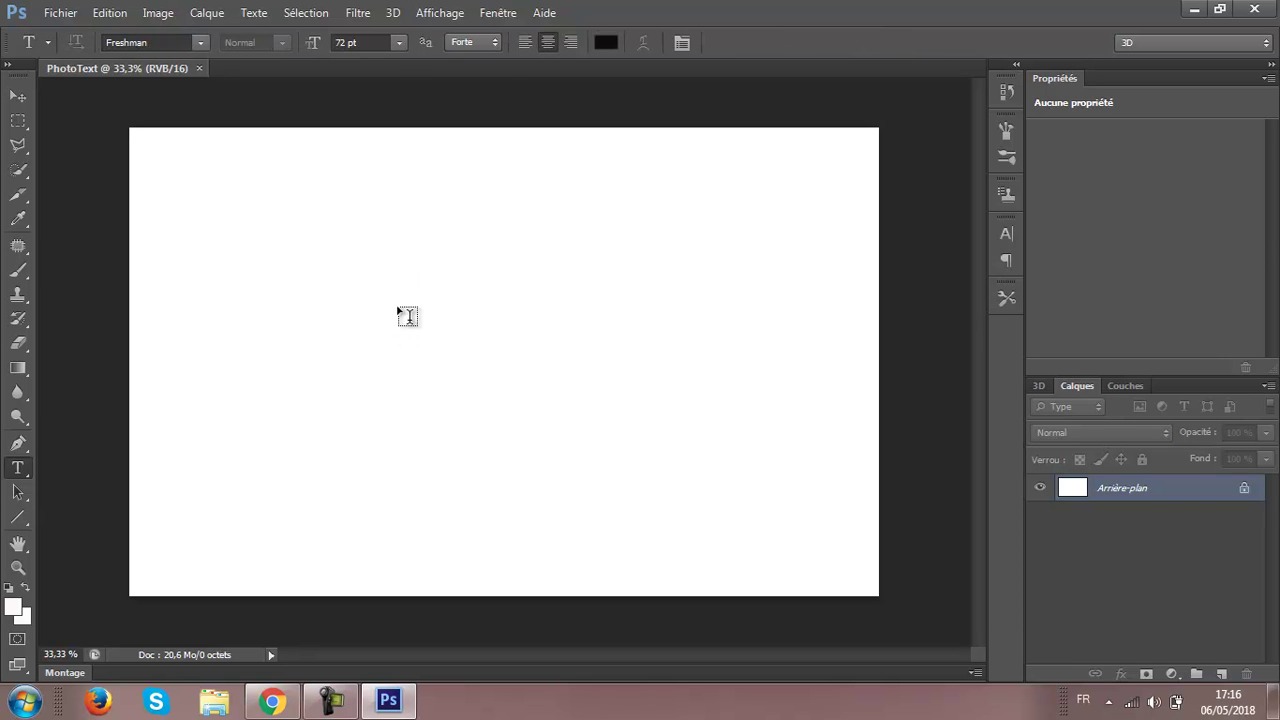
left_click(398, 302)
type("ART")
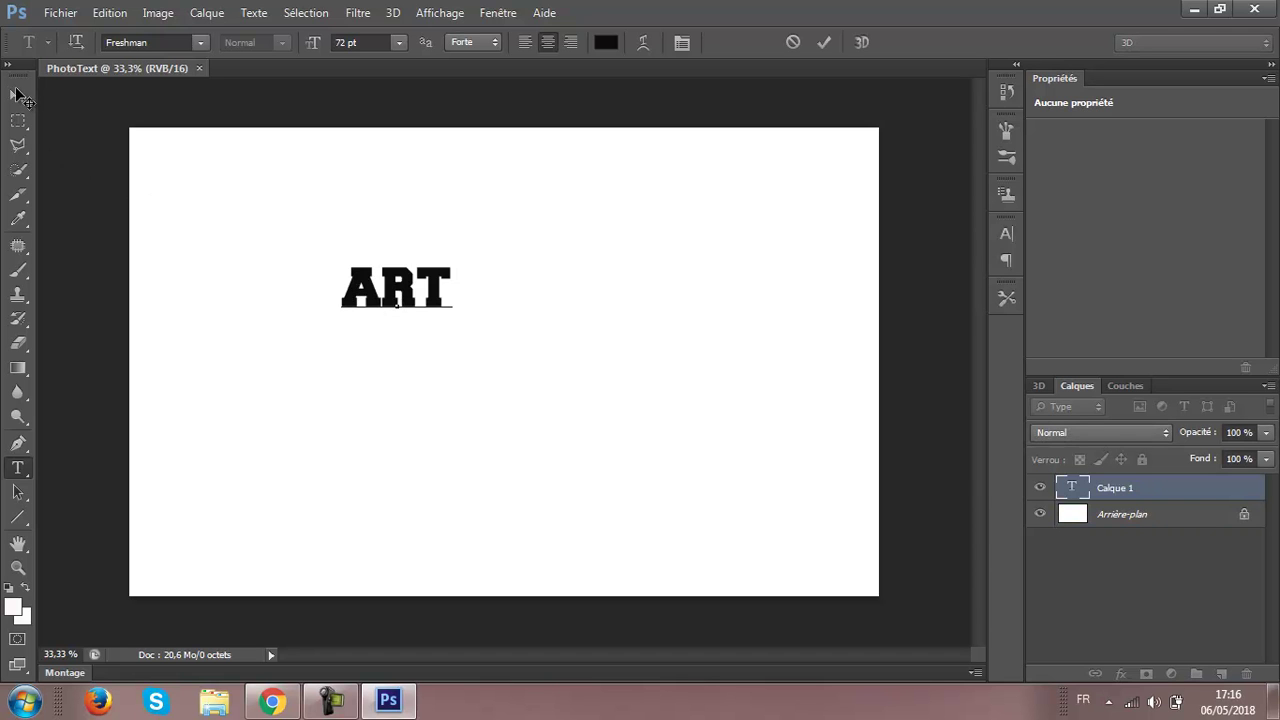
left_click(20, 97)
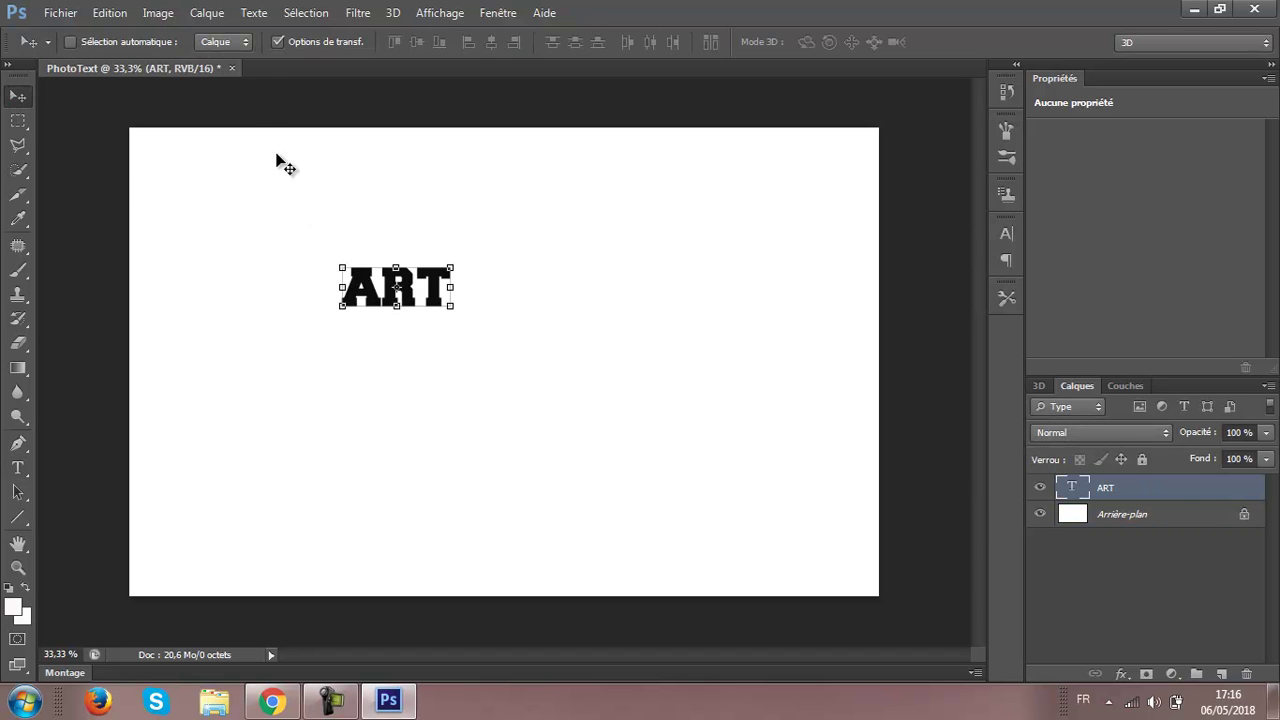
left_click(1003, 235)
left_click(1011, 228)
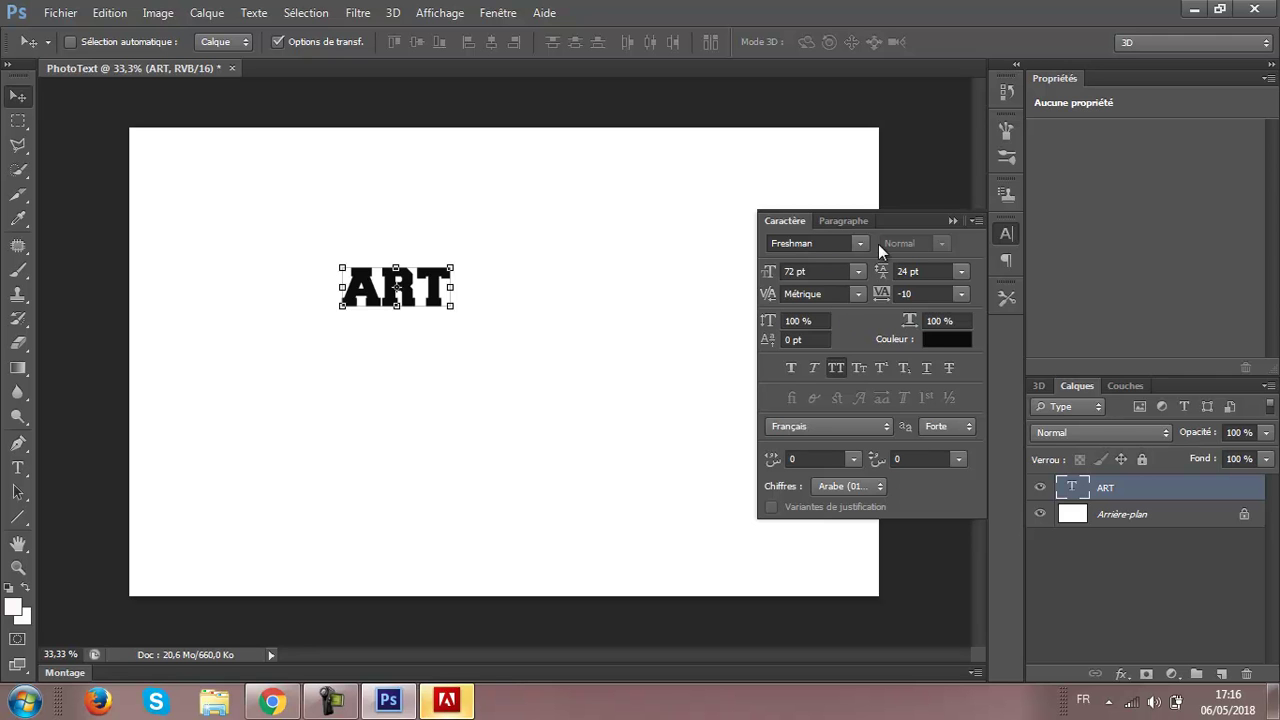
Keep the Freshman font, set ART's tracking to -25, and collapse the Character panel.
left_click(855, 248)
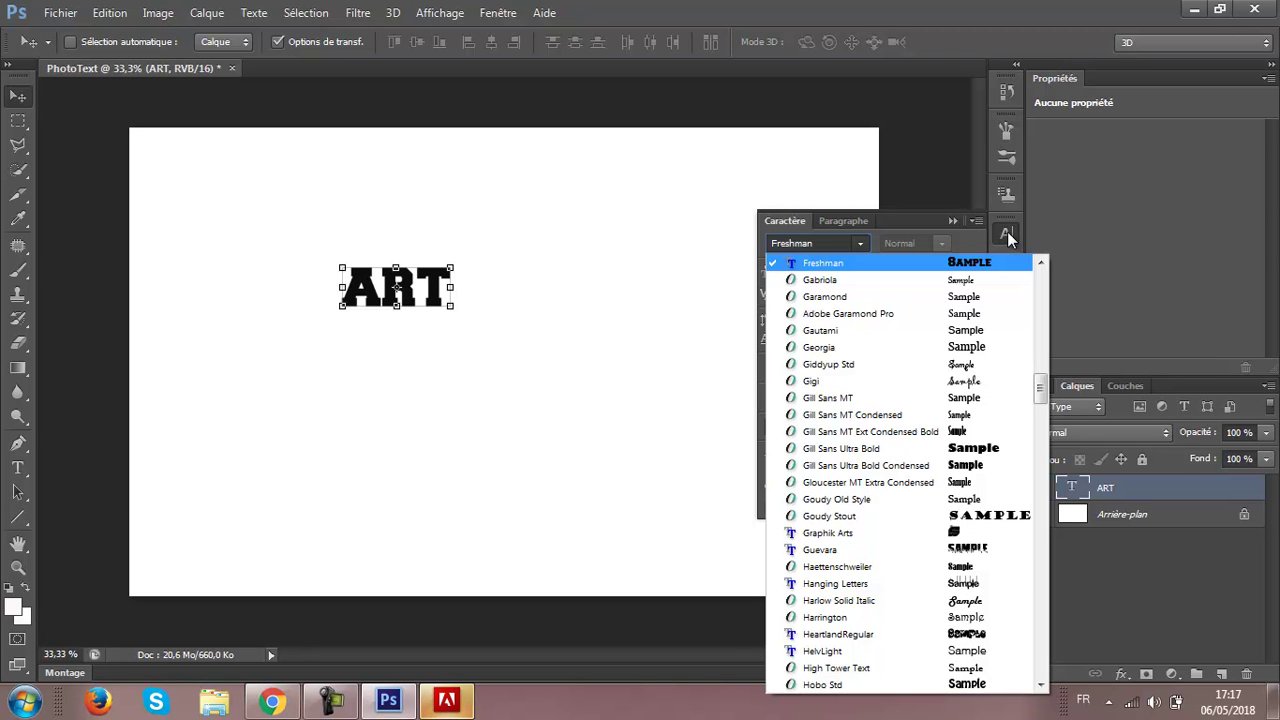
key("Escape")
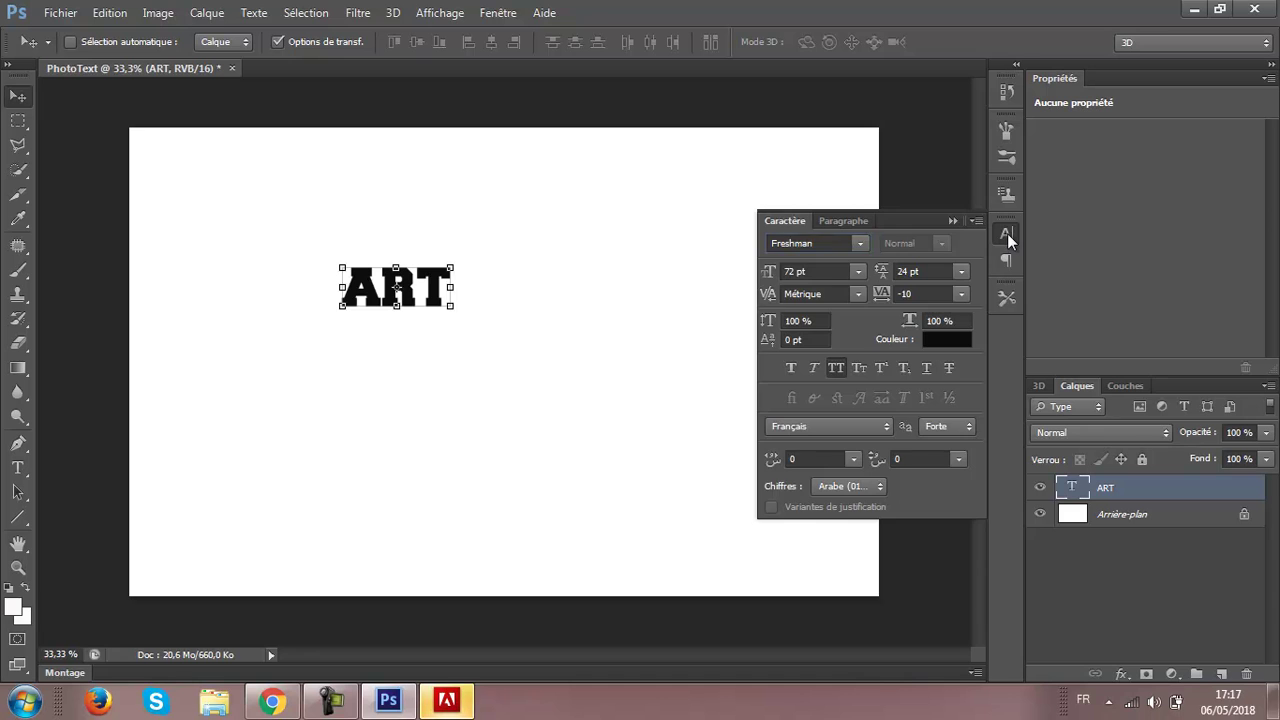
left_click(1007, 233)
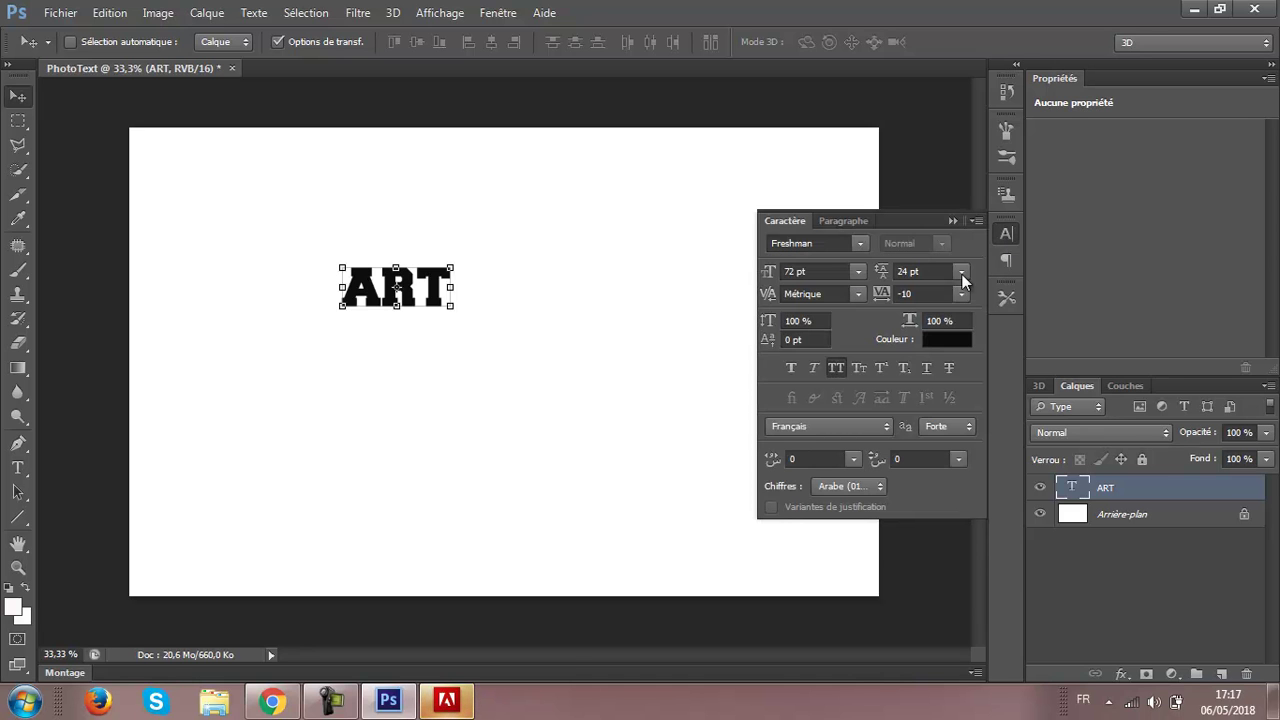
left_click(961, 294)
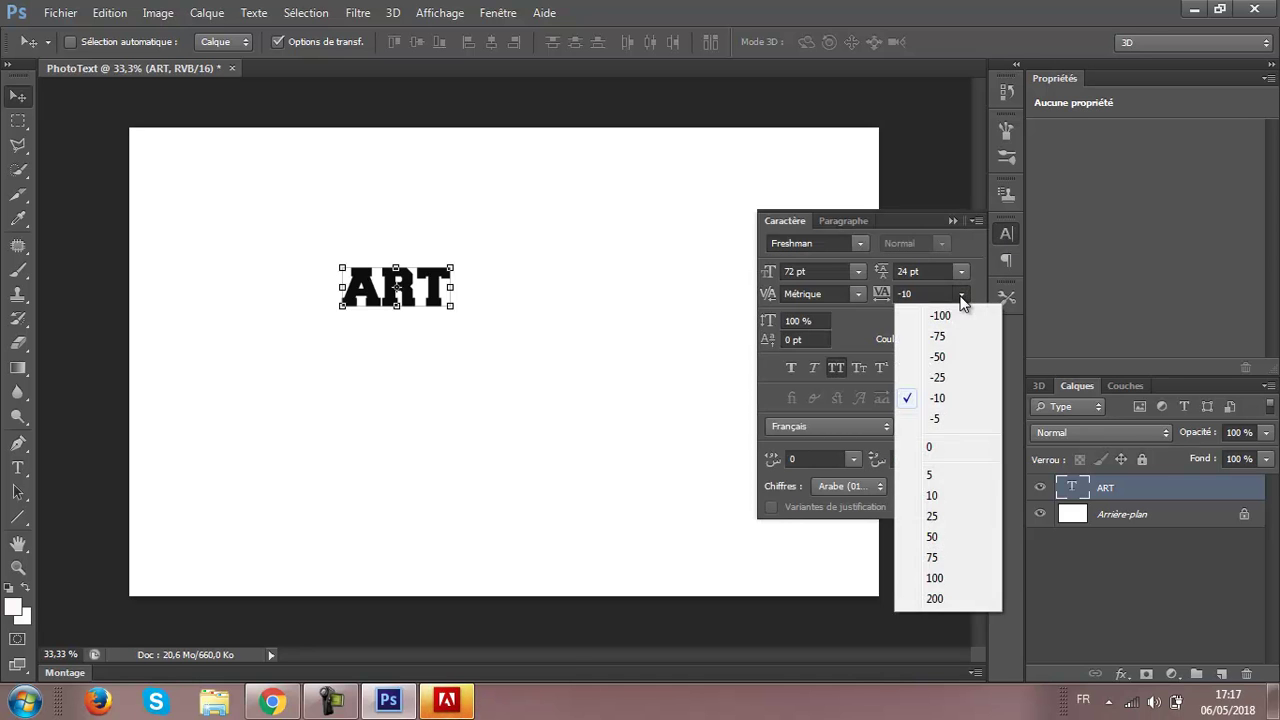
left_click(940, 378)
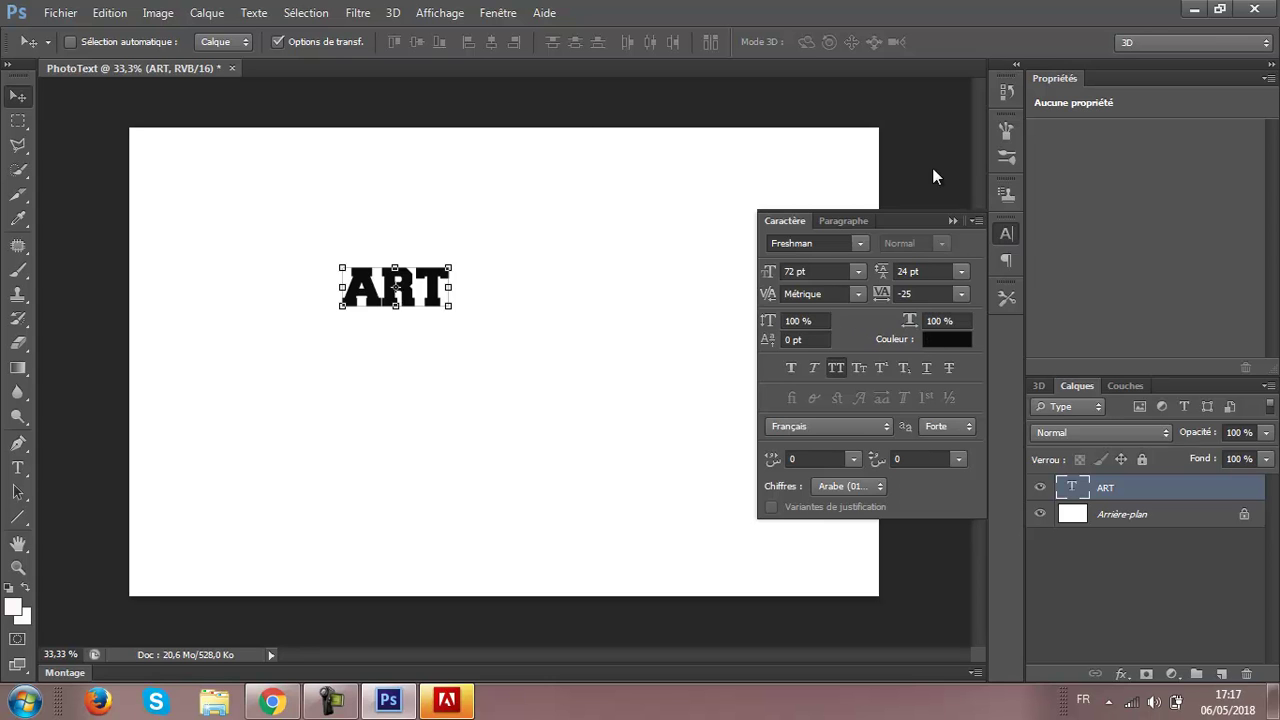
left_click(1006, 236)
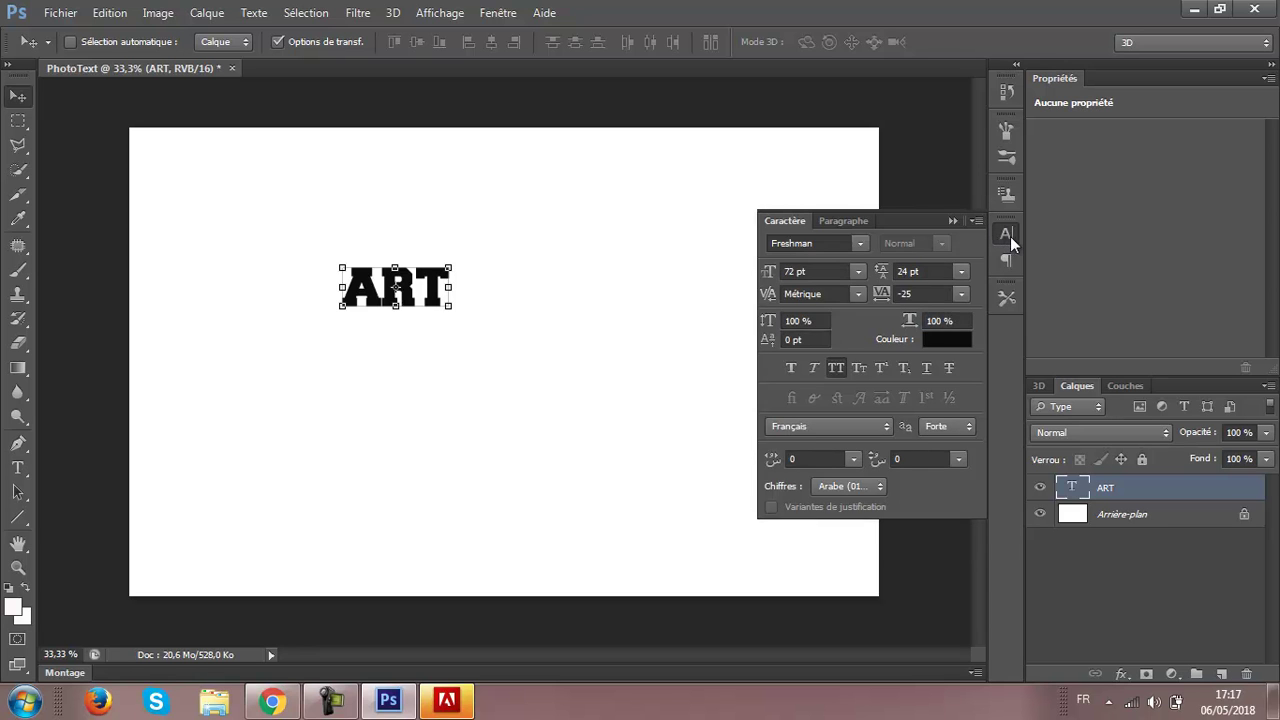
left_click(442, 320)
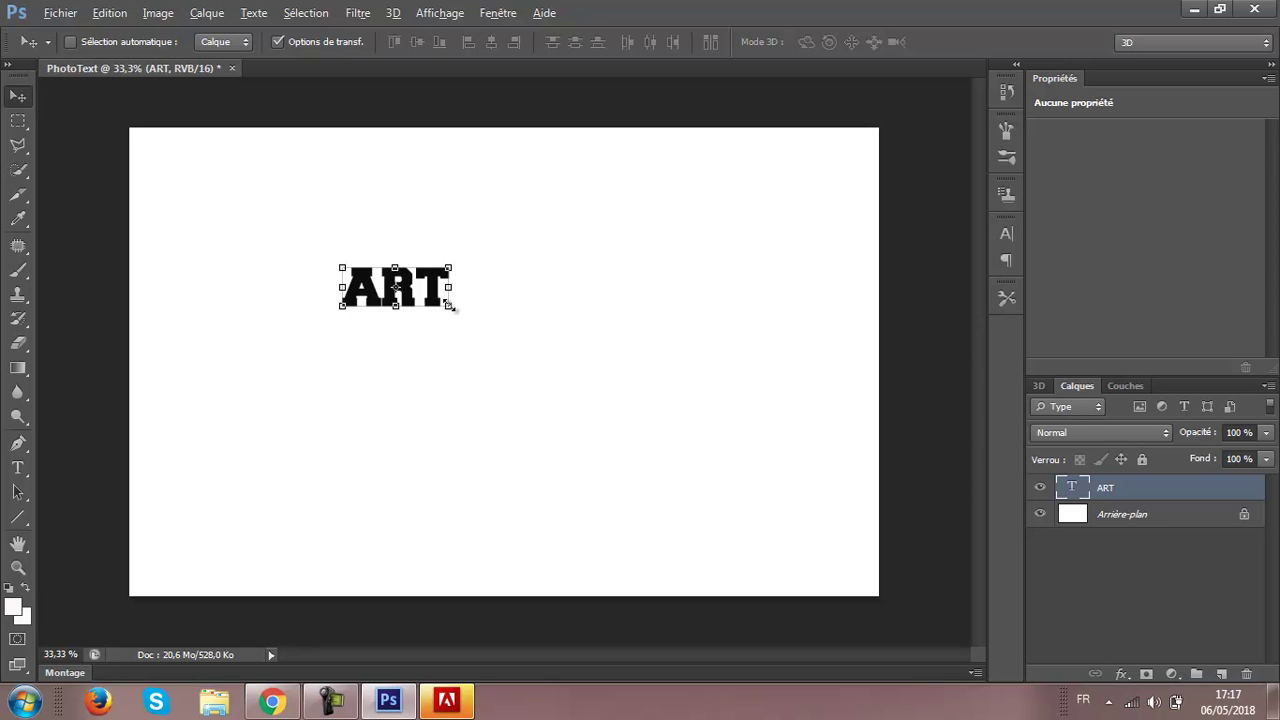
Scale the ART text up several times, then vertically centre it with the Background layer.
key("ctrl+t")
left_click_drag(450, 306, 543, 380)
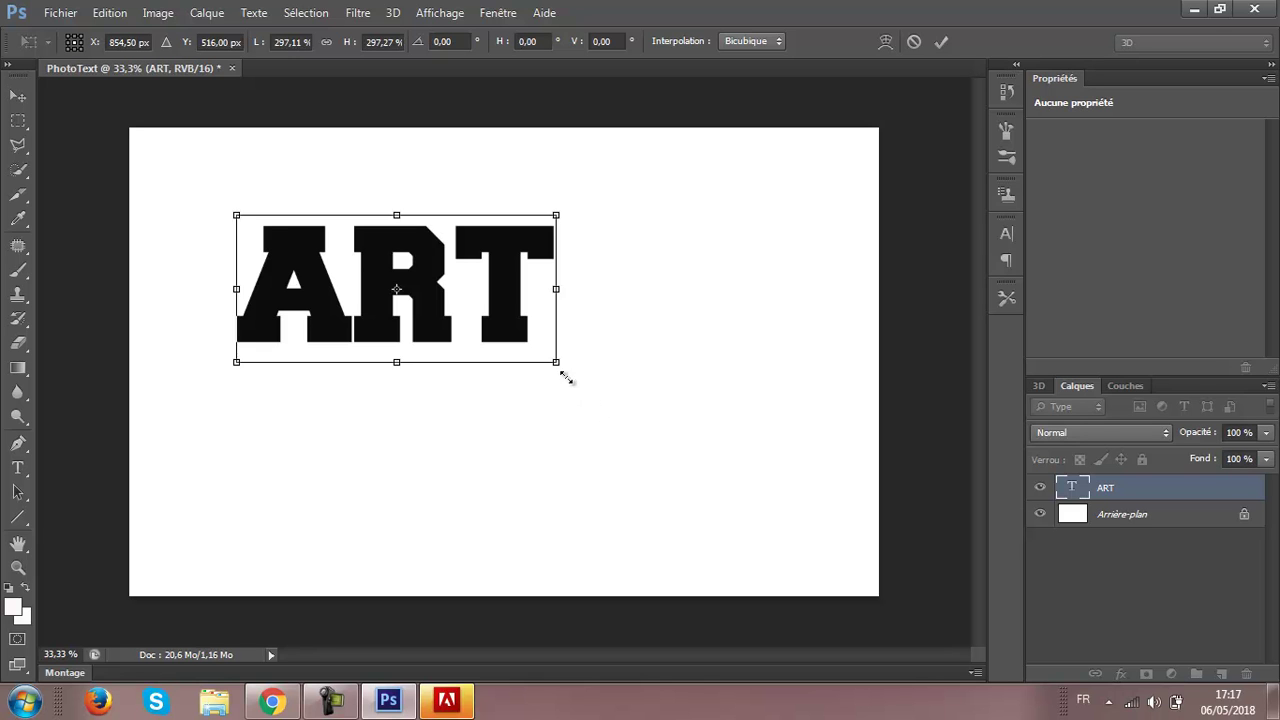
left_click_drag(557, 361, 626, 416)
mouse_move(549, 310)
left_mouse_down()
mouse_move(648, 355)
mouse_move(628, 334)
left_mouse_up()
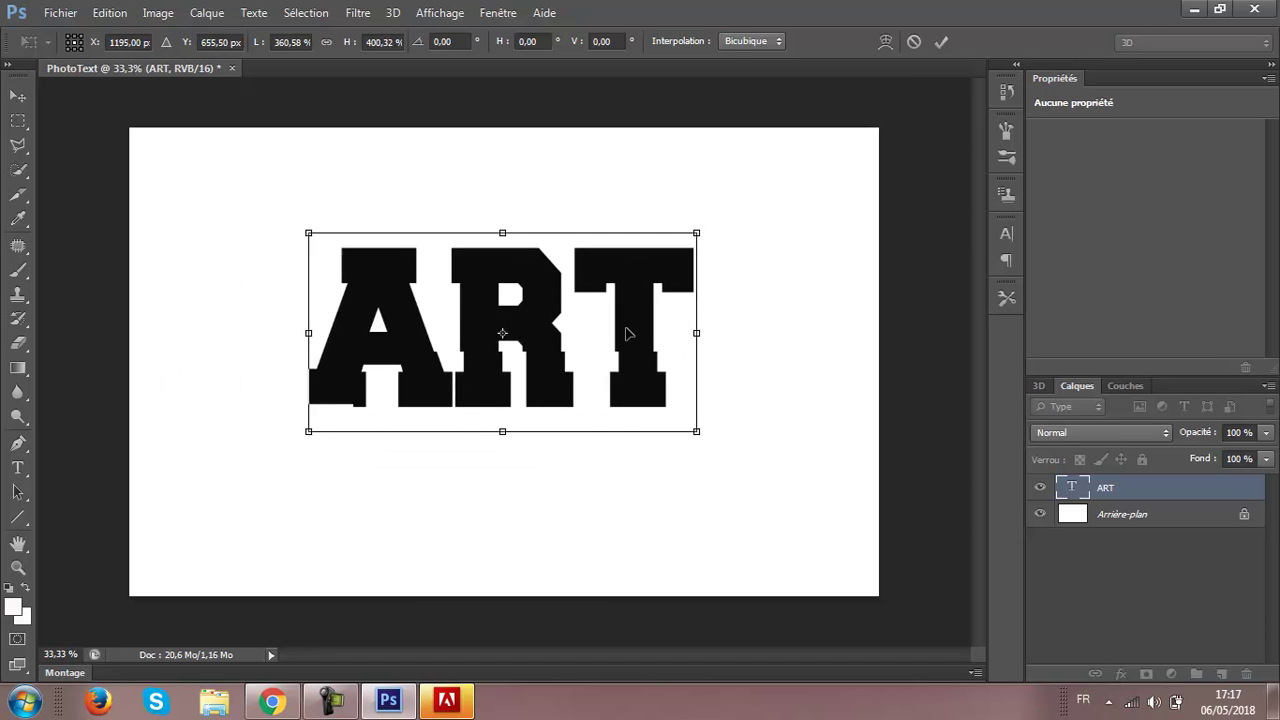
left_click(633, 358, "alt")
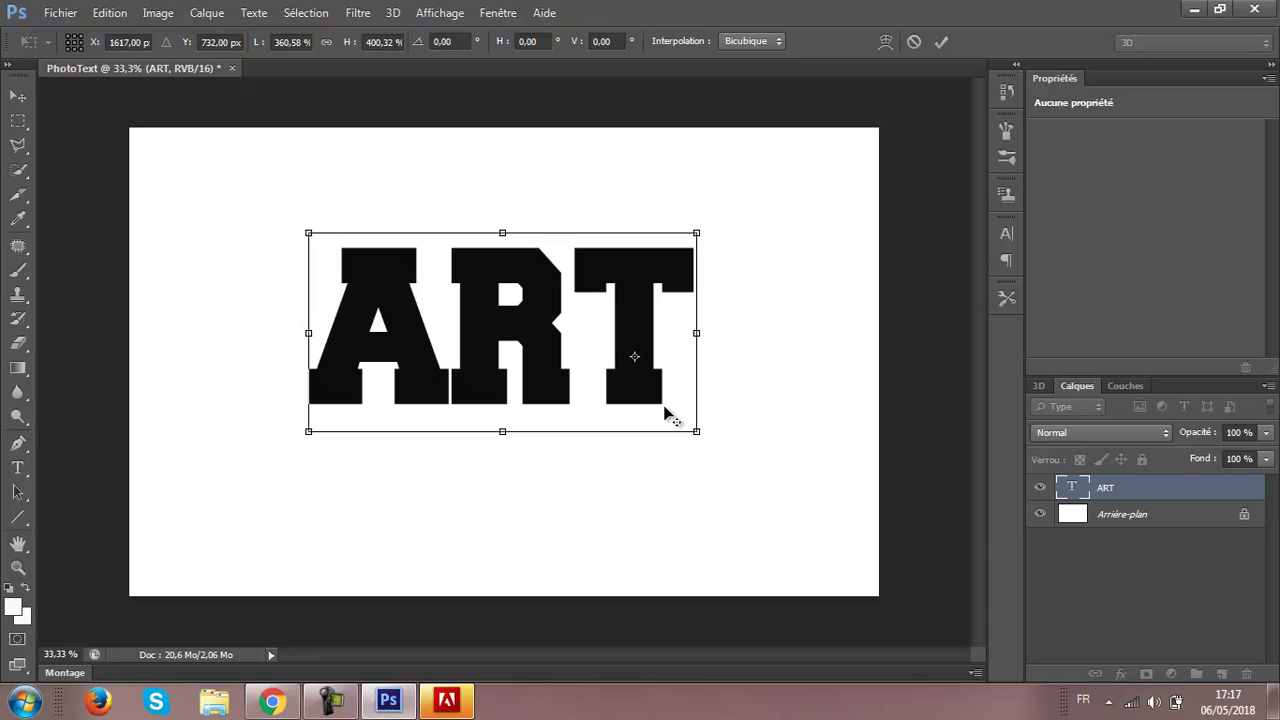
left_click_drag(697, 432, 714, 453)
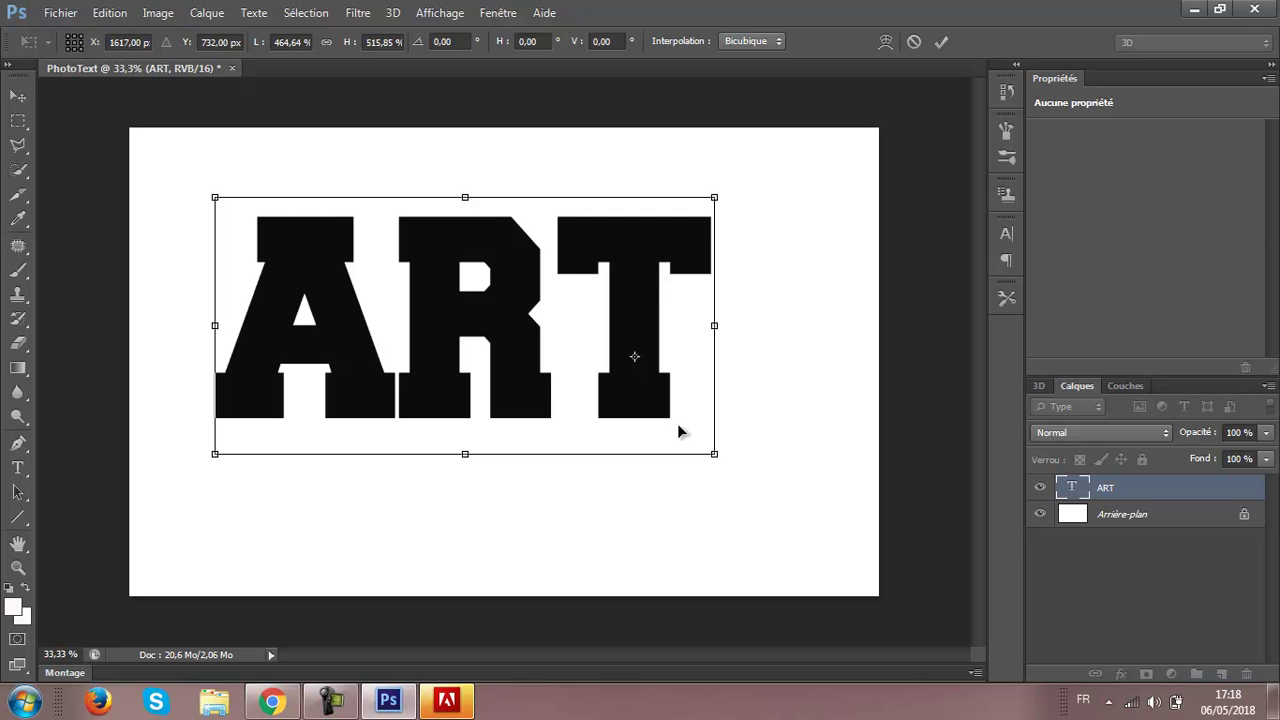
left_click_drag(677, 430, 766, 493)
key("Return")
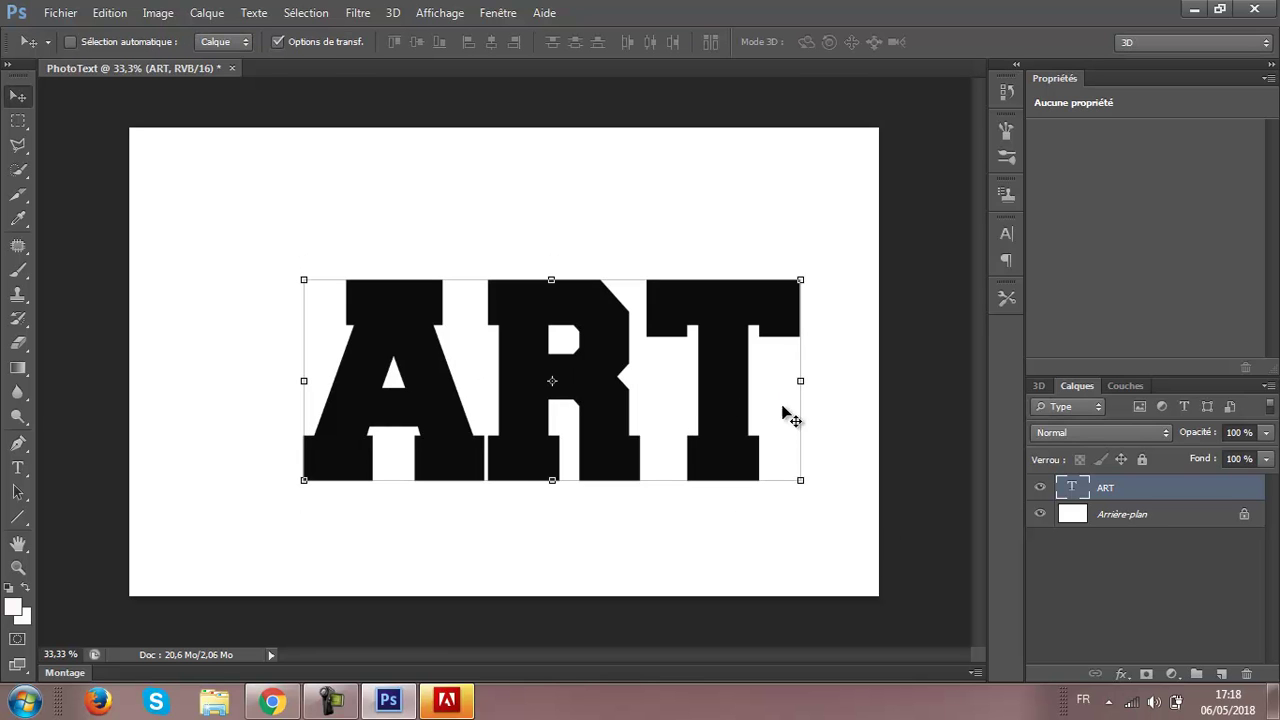
left_click(1131, 518, "shift")
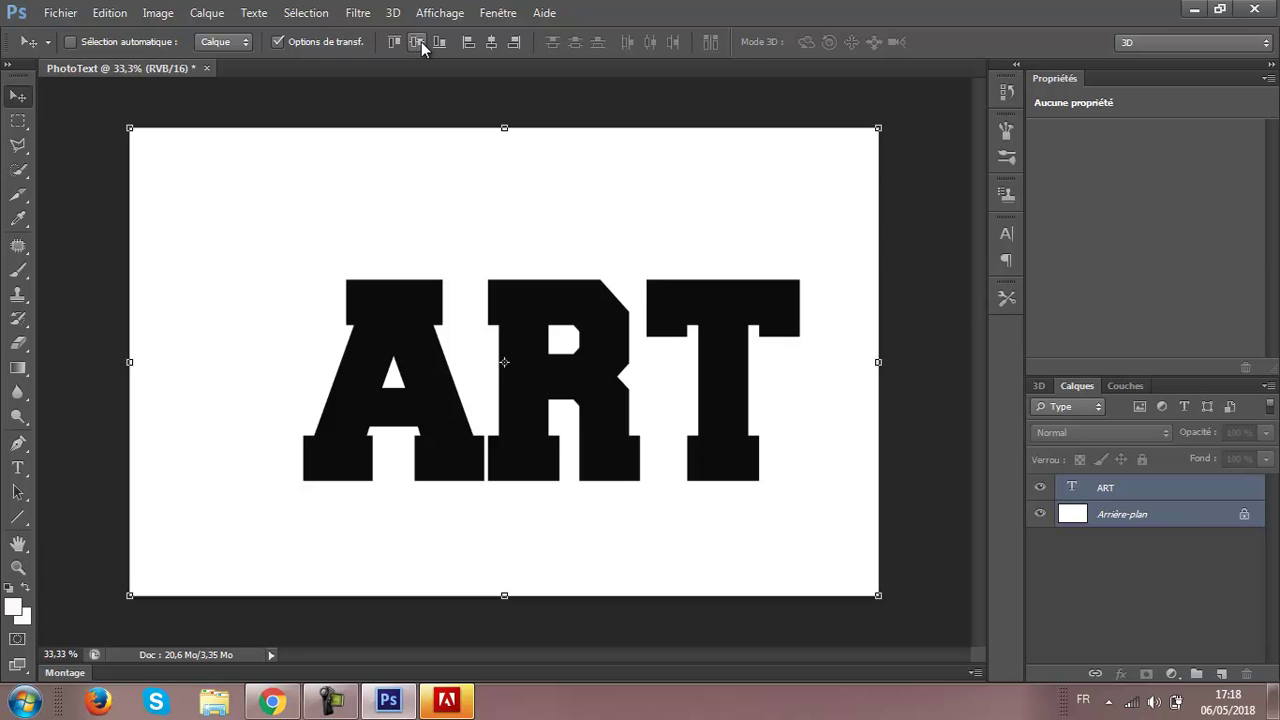
left_click(421, 41)
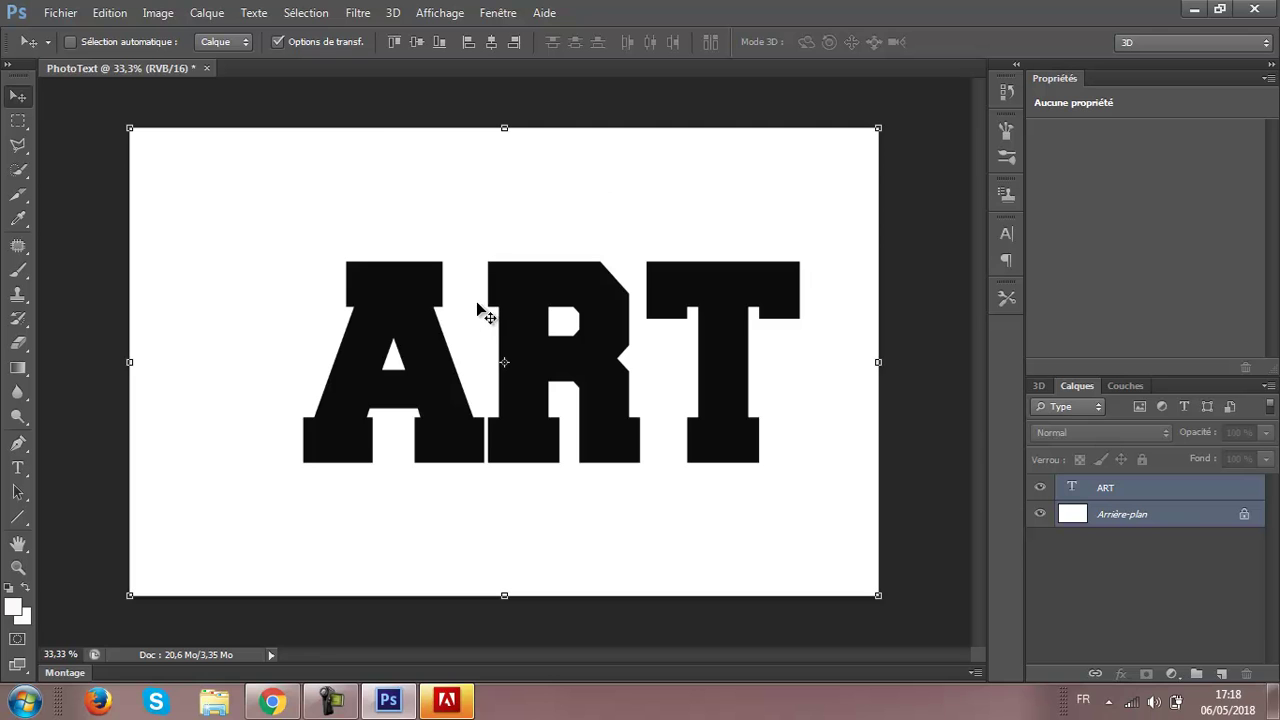
Open the vb.jpg photo from the Bureau folder.
left_click(64, 24)
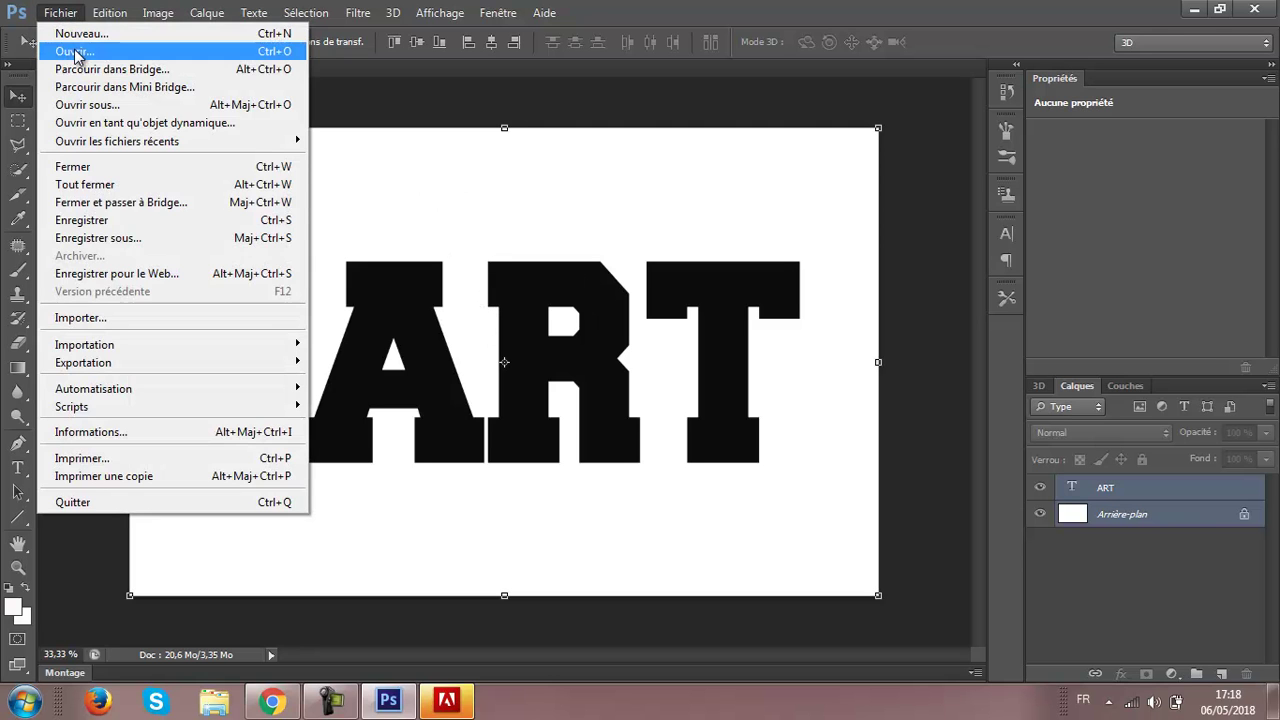
left_click(76, 48)
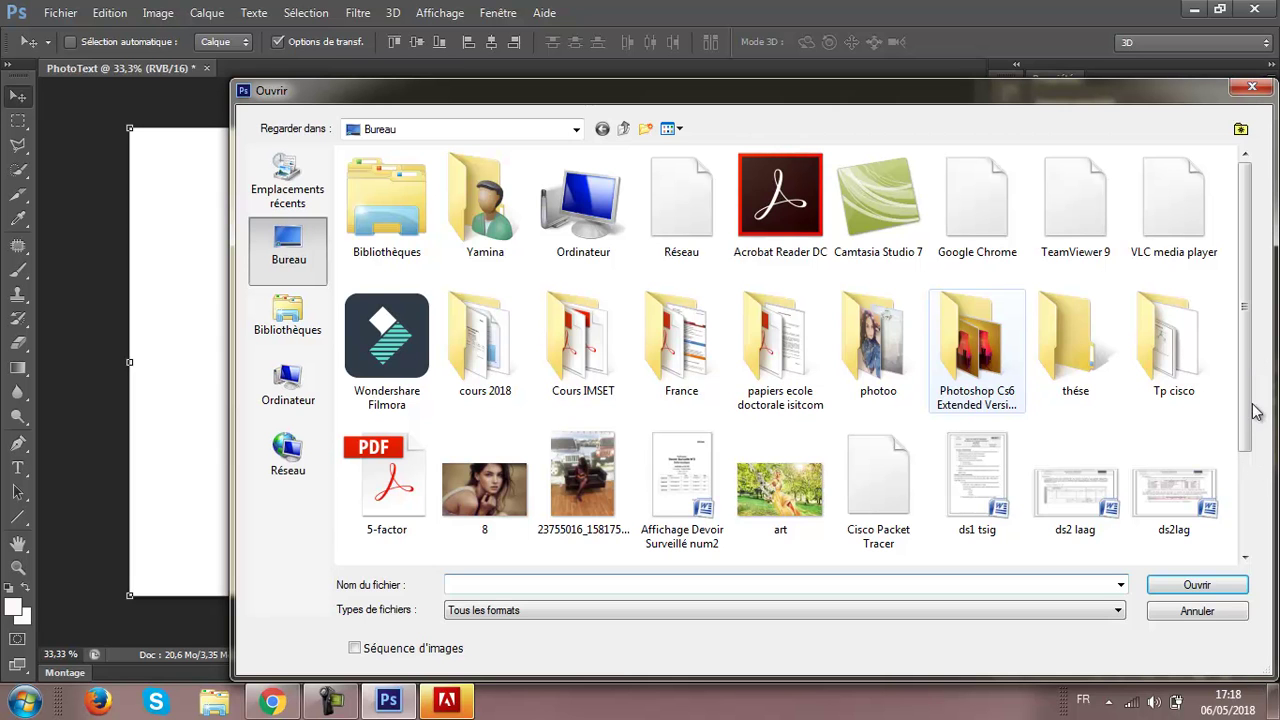
scroll(1240, 490, "down", 3)
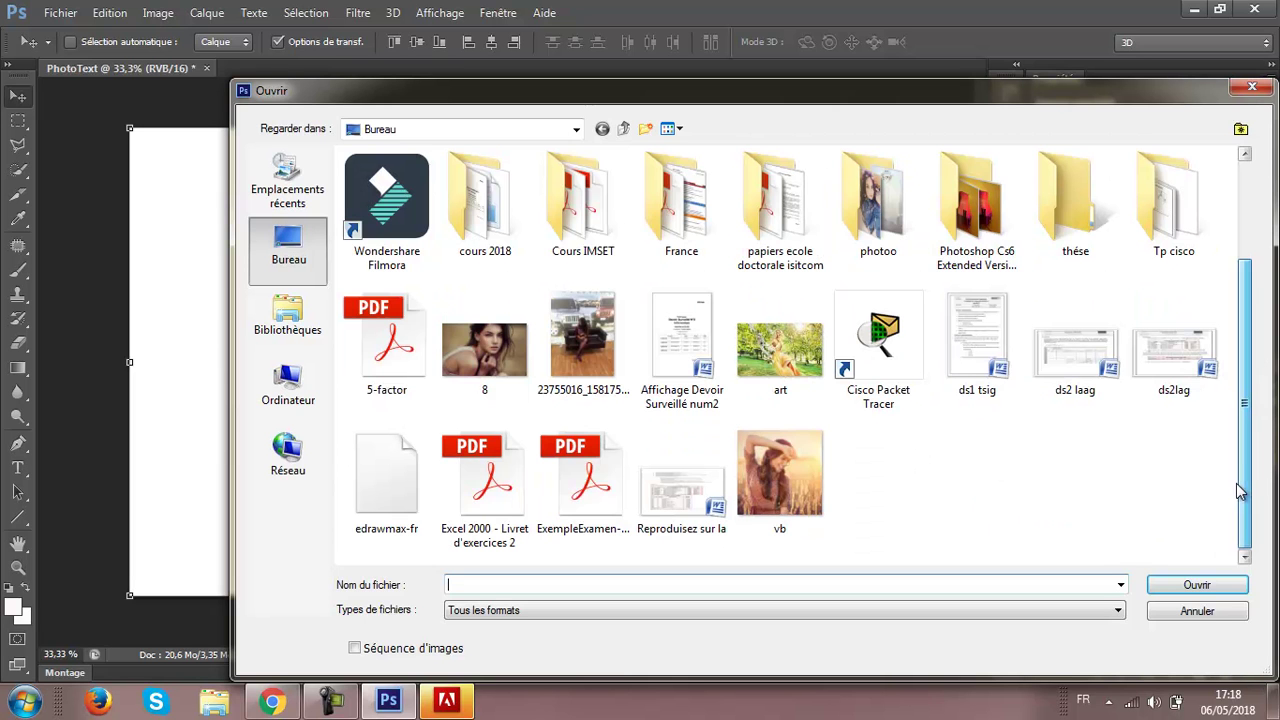
left_click(779, 475)
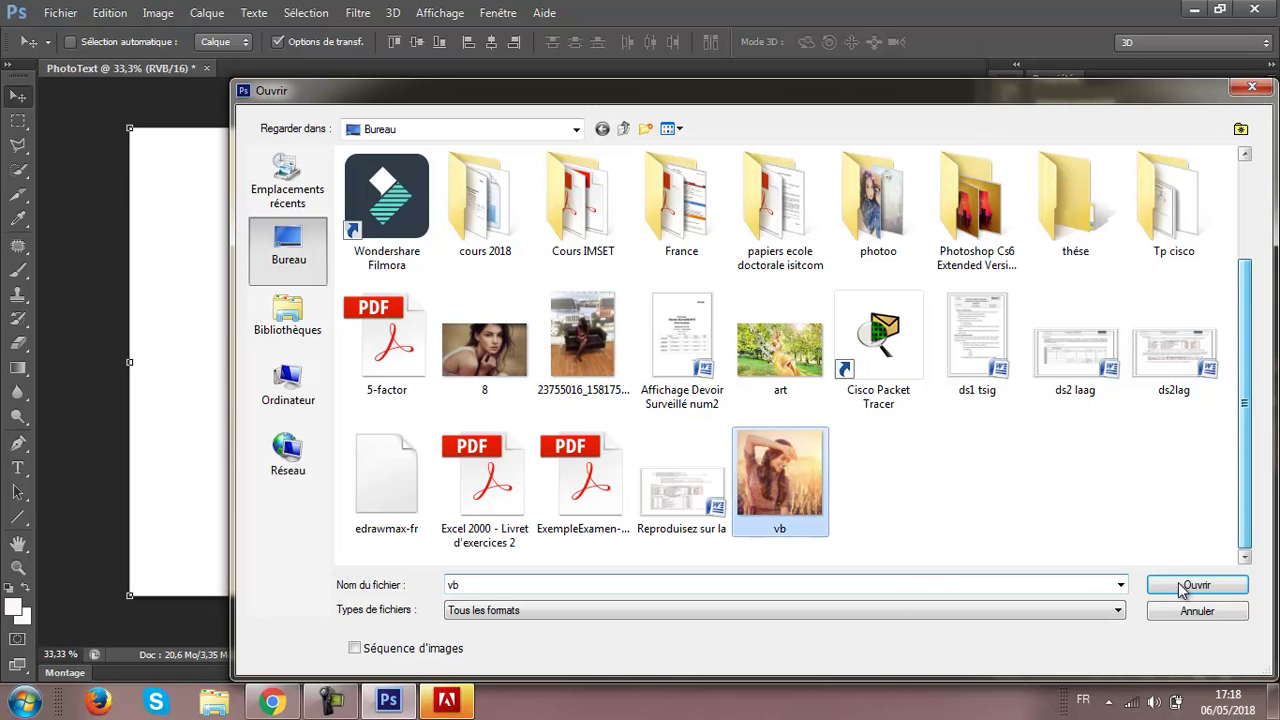
left_click(1190, 586)
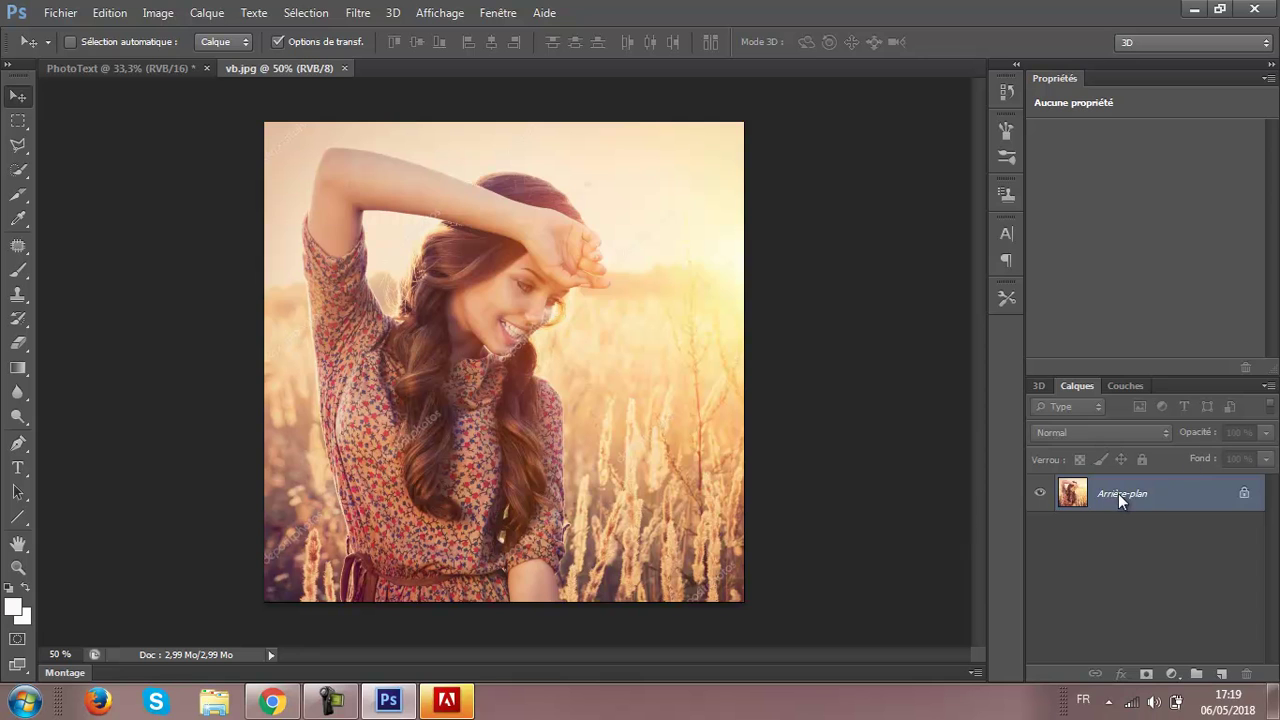
Unlock the photo as Calque 0 and bring it into PhotoText as Calque 1 above ART.
double_click(1147, 505)
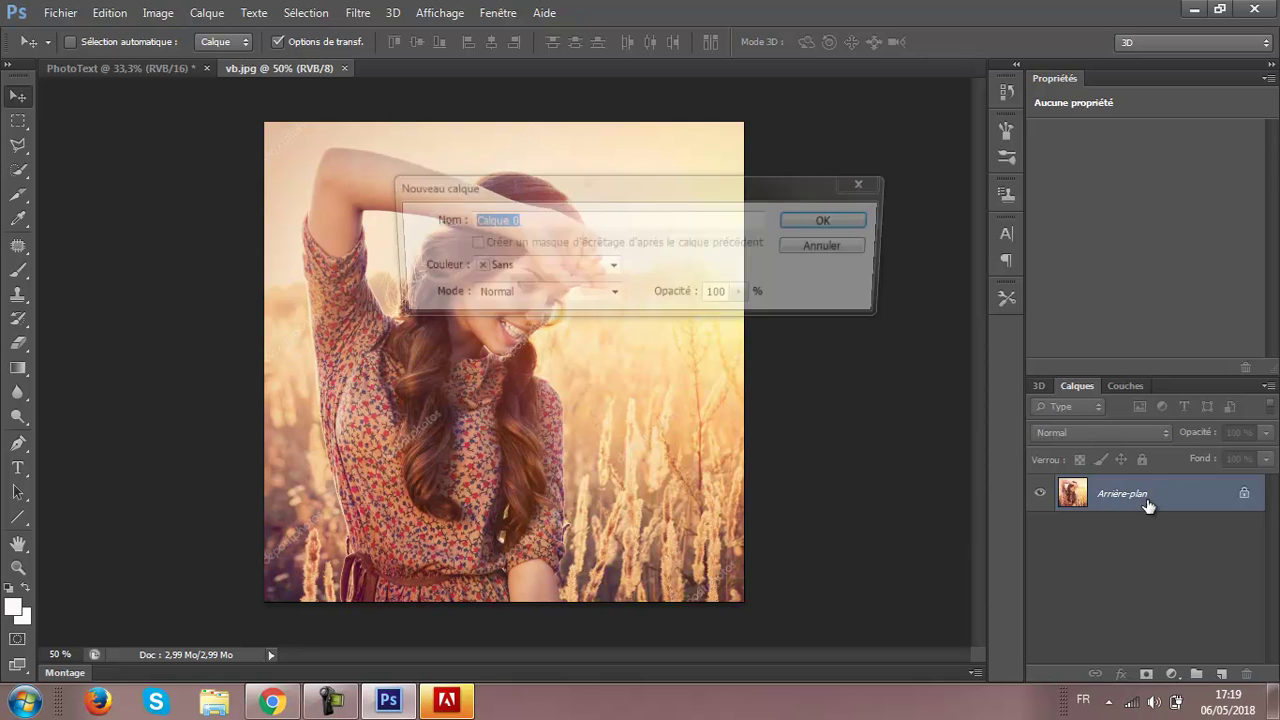
left_click(826, 220)
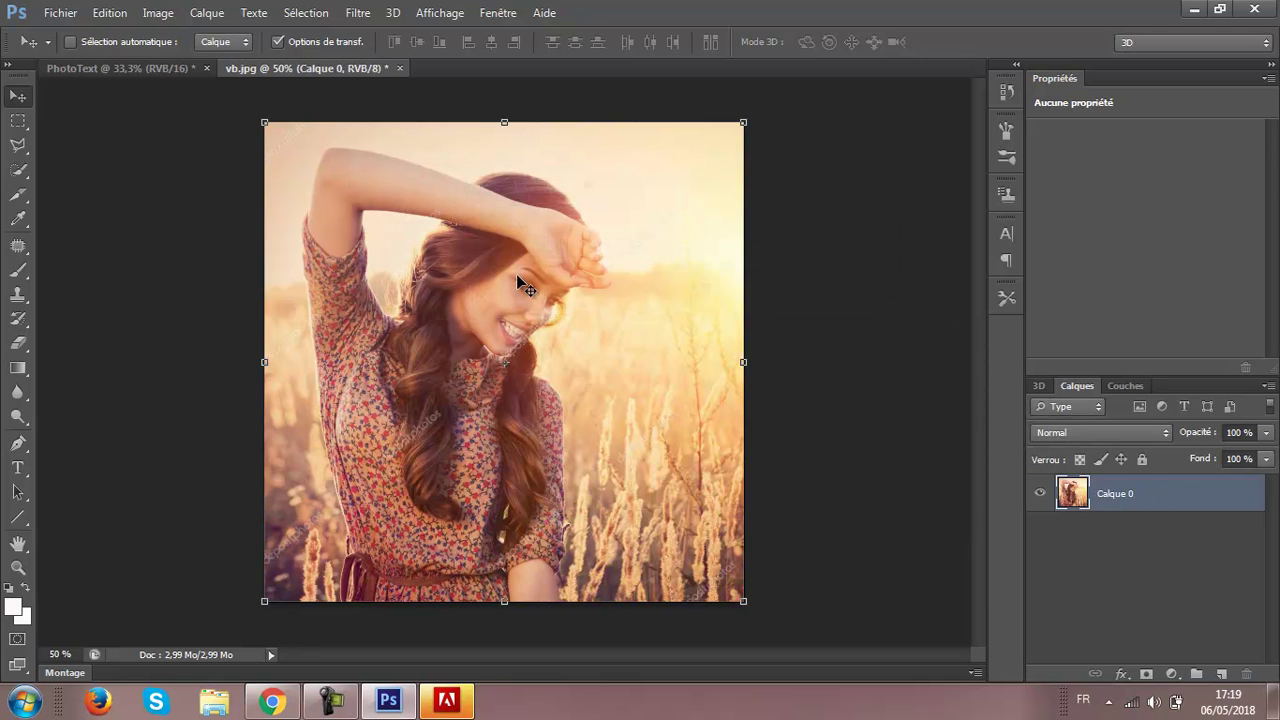
mouse_move(506, 332)
left_mouse_down()
mouse_move(175, 110)
mouse_move(157, 73)
mouse_move(546, 330)
left_mouse_up()
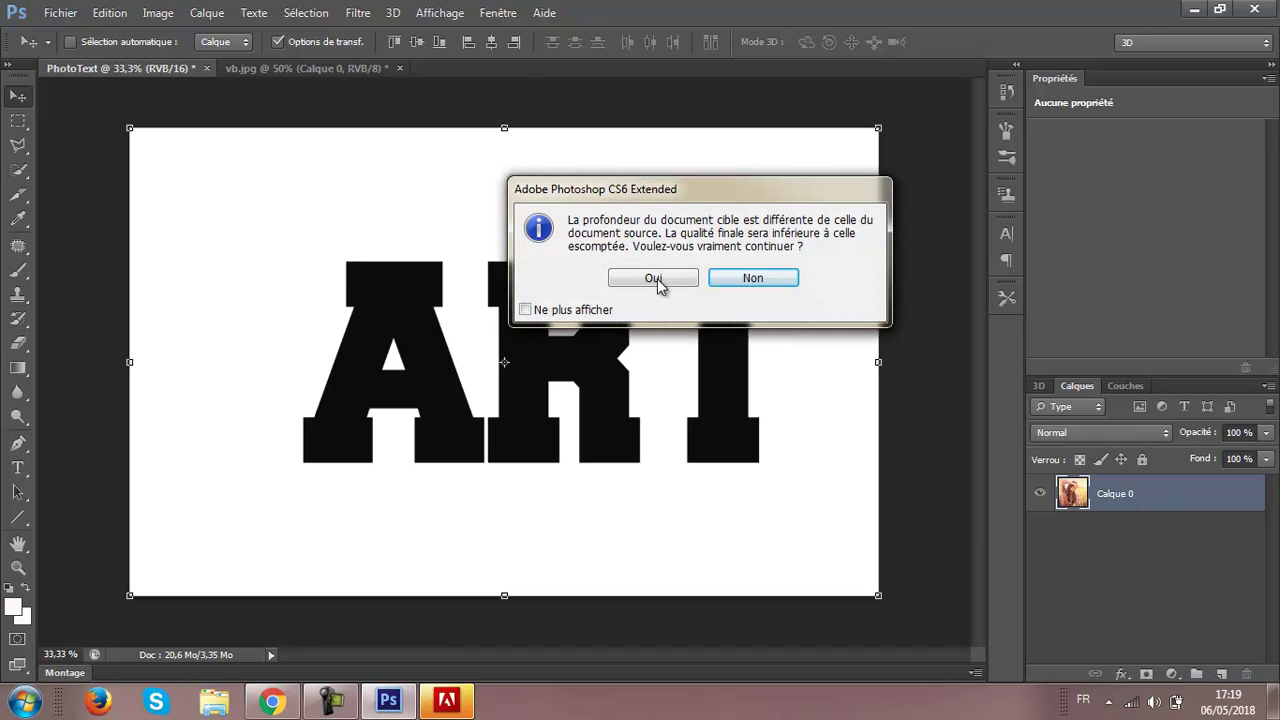
left_click(714, 282)
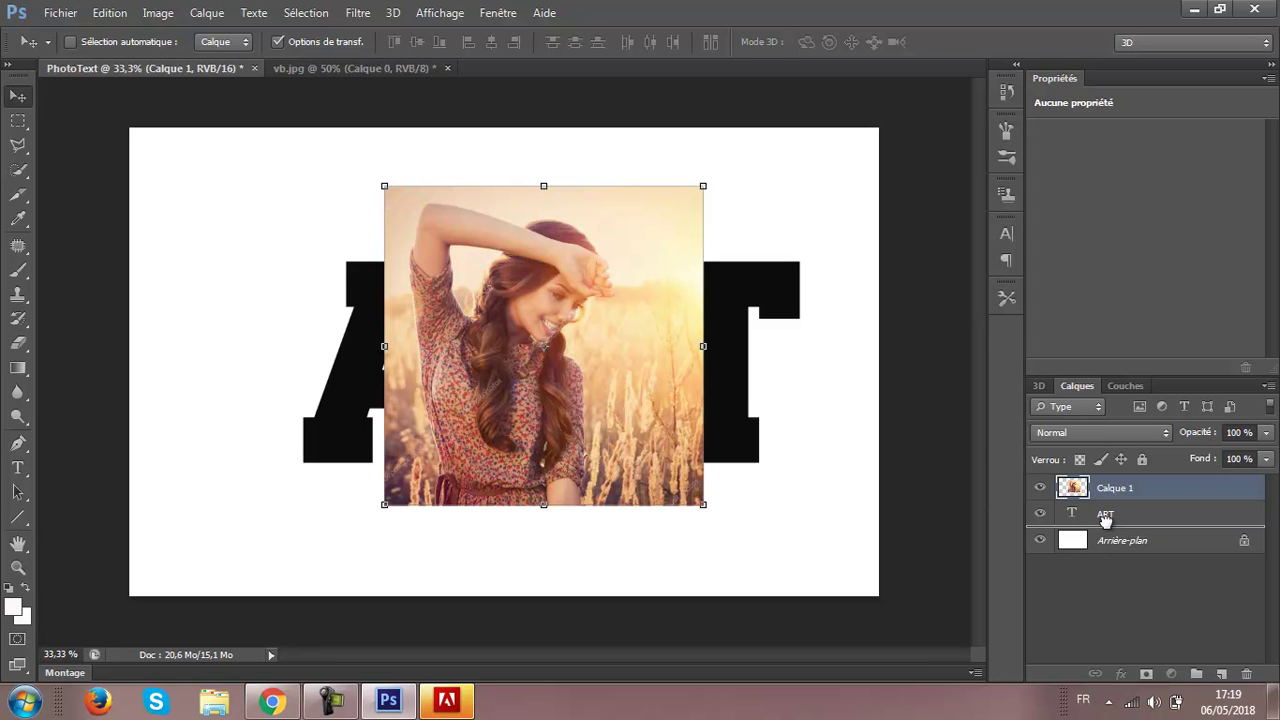
left_click_drag(1112, 489, 1102, 527)
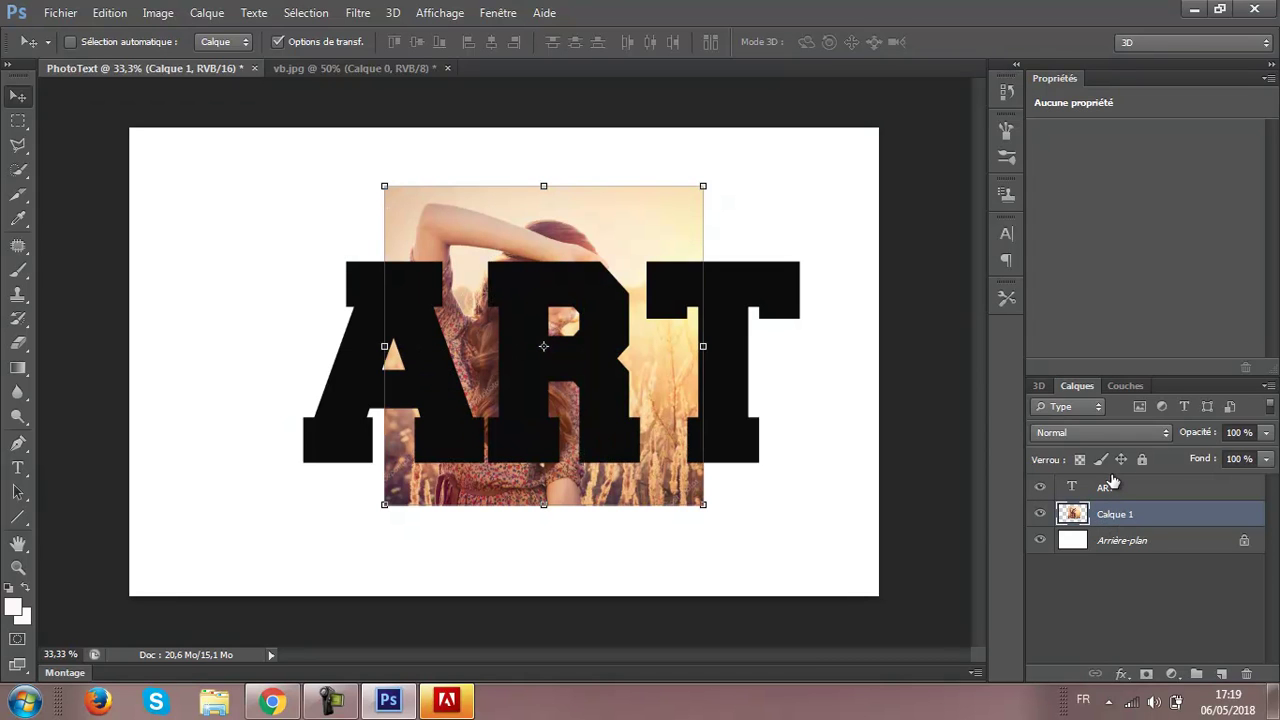
left_click_drag(1115, 514, 1119, 491)
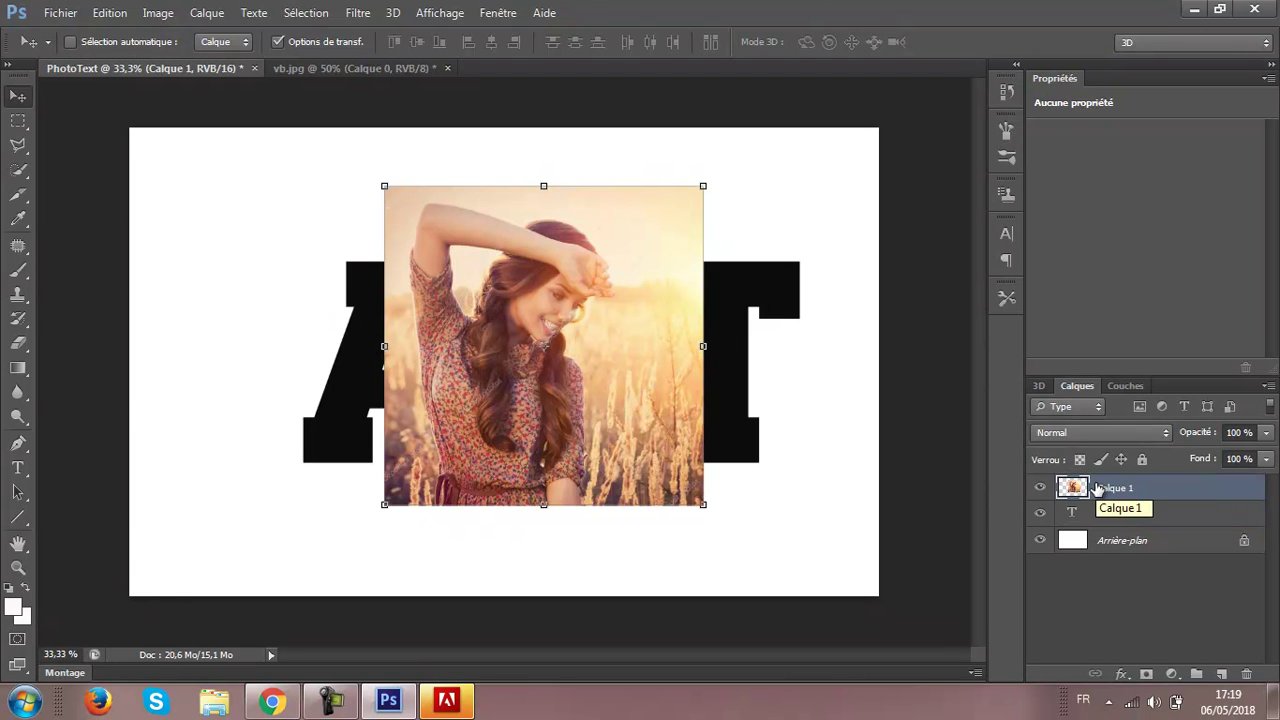
Clip Calque 1 to the ART layer and widen the photo across all three letters.
right_click(1099, 489)
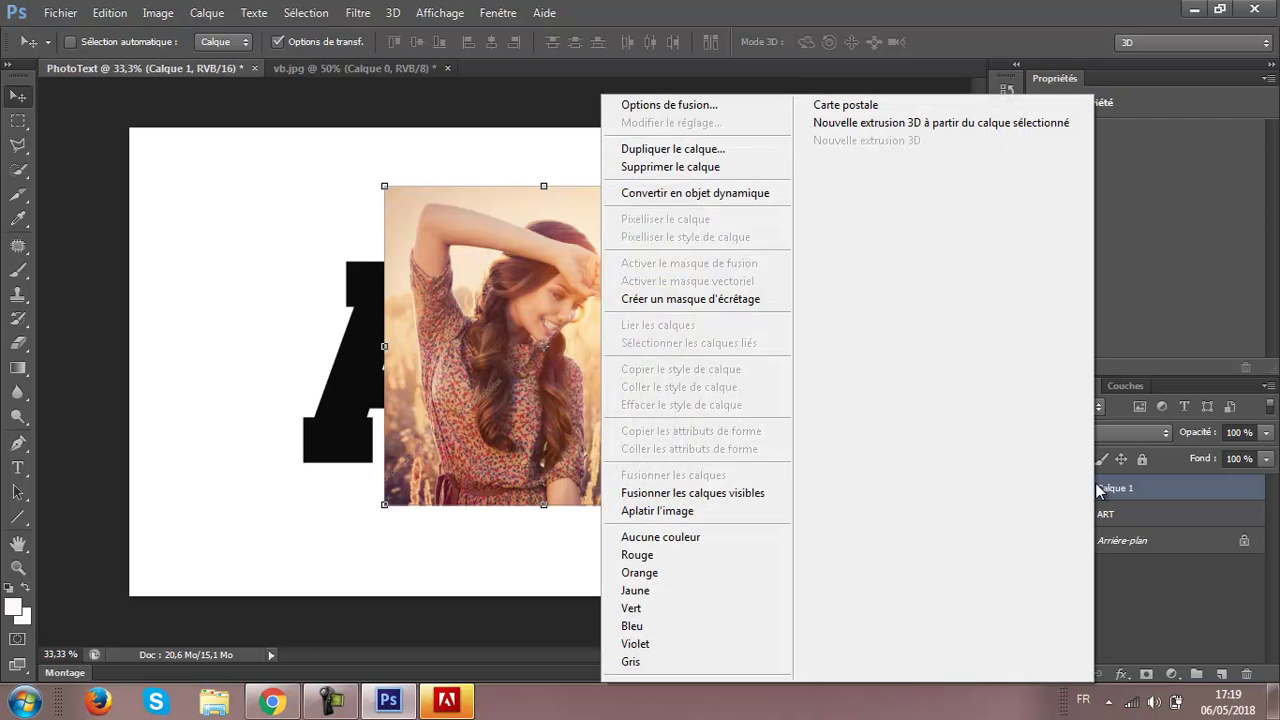
left_click(722, 305)
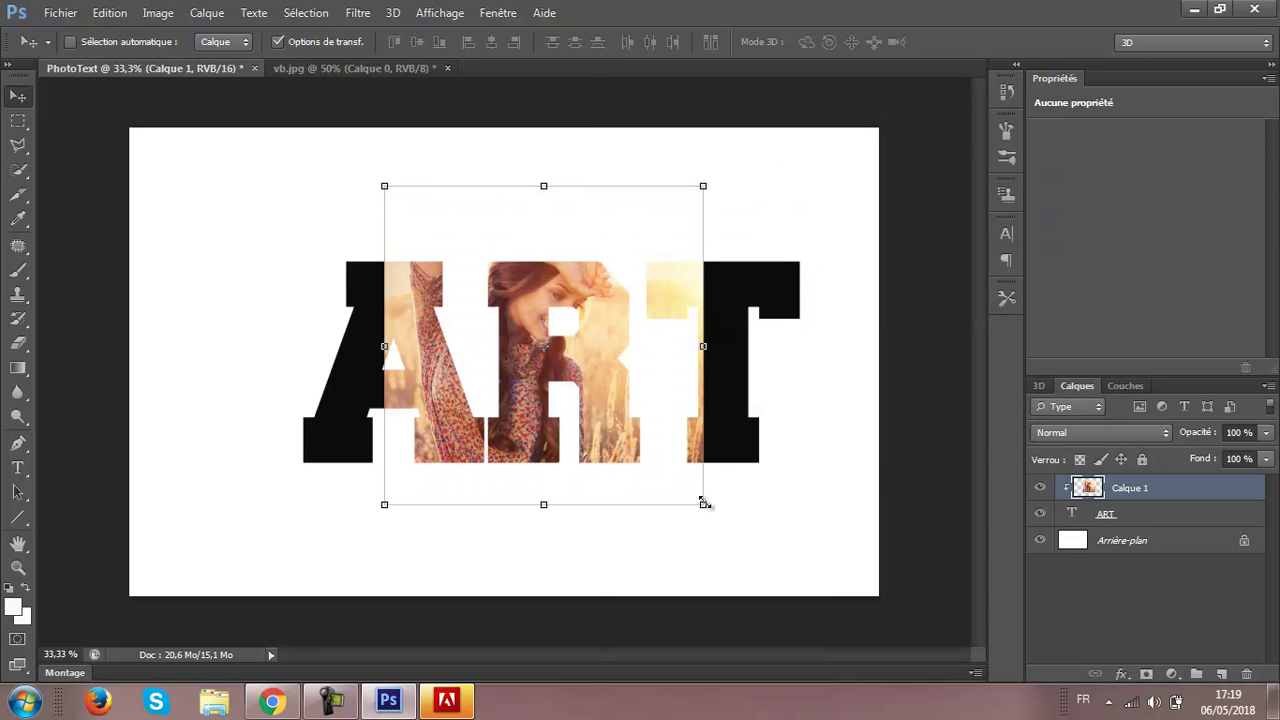
left_click_drag(816, 492, 966, 485)
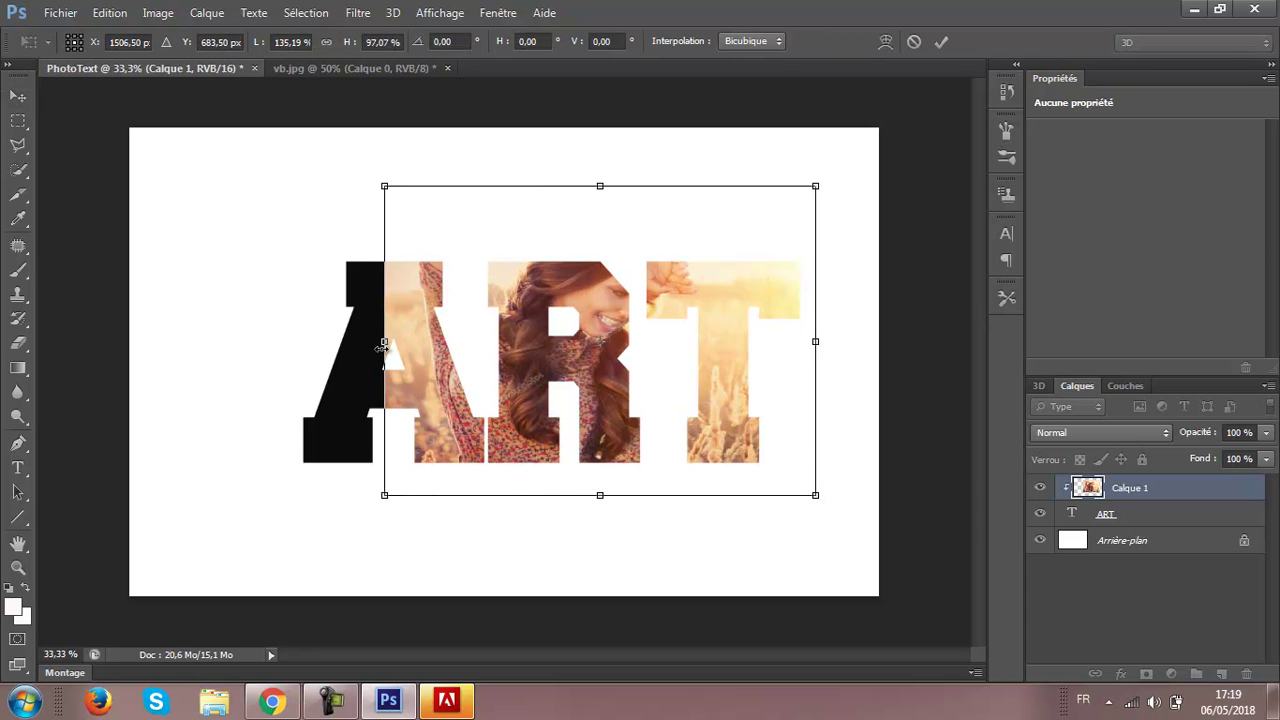
left_click_drag(297, 343, 261, 341)
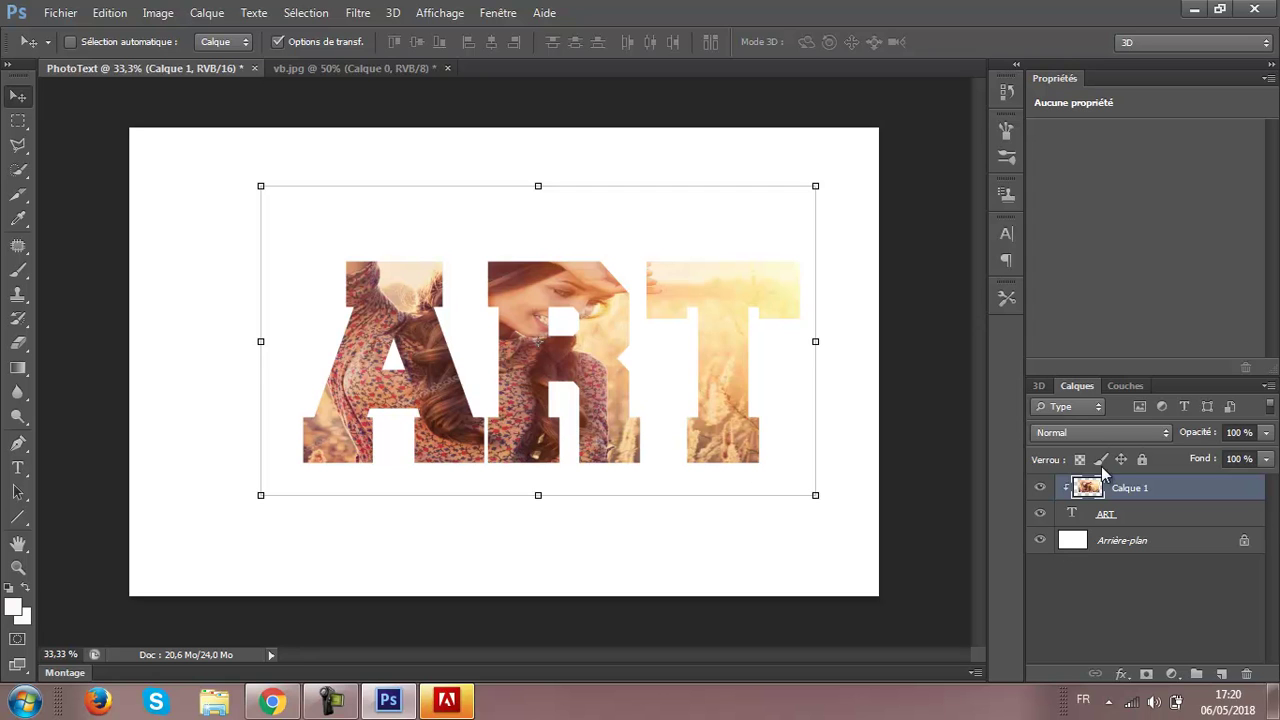
left_click(1110, 521)
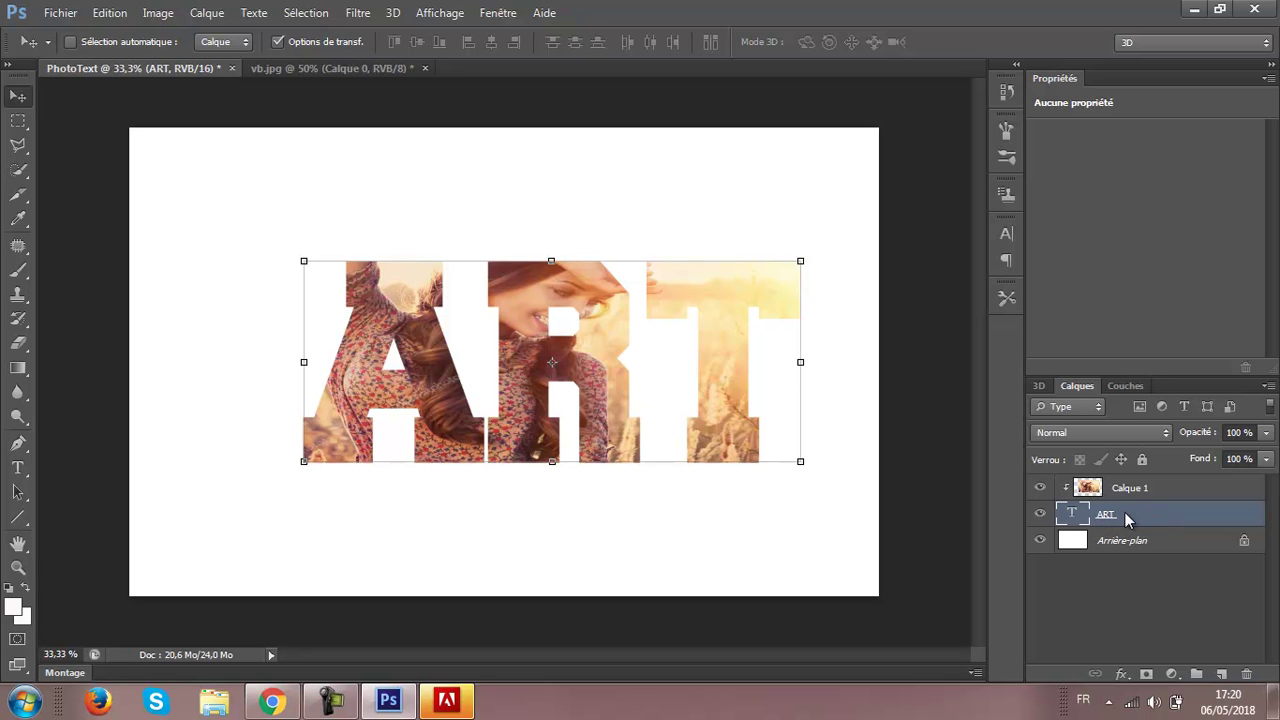
Add a drop shadow (Ombre portée) to the ART layer in its blending options.
right_click(1125, 519)
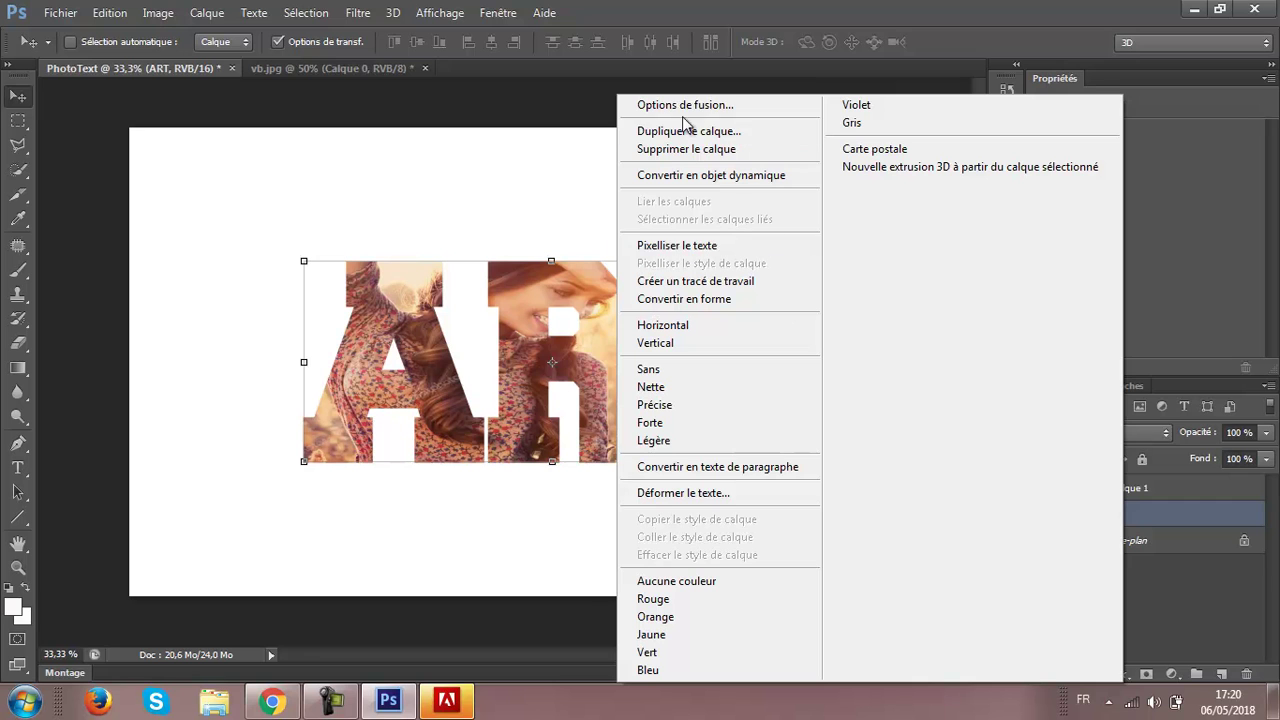
left_click(697, 104)
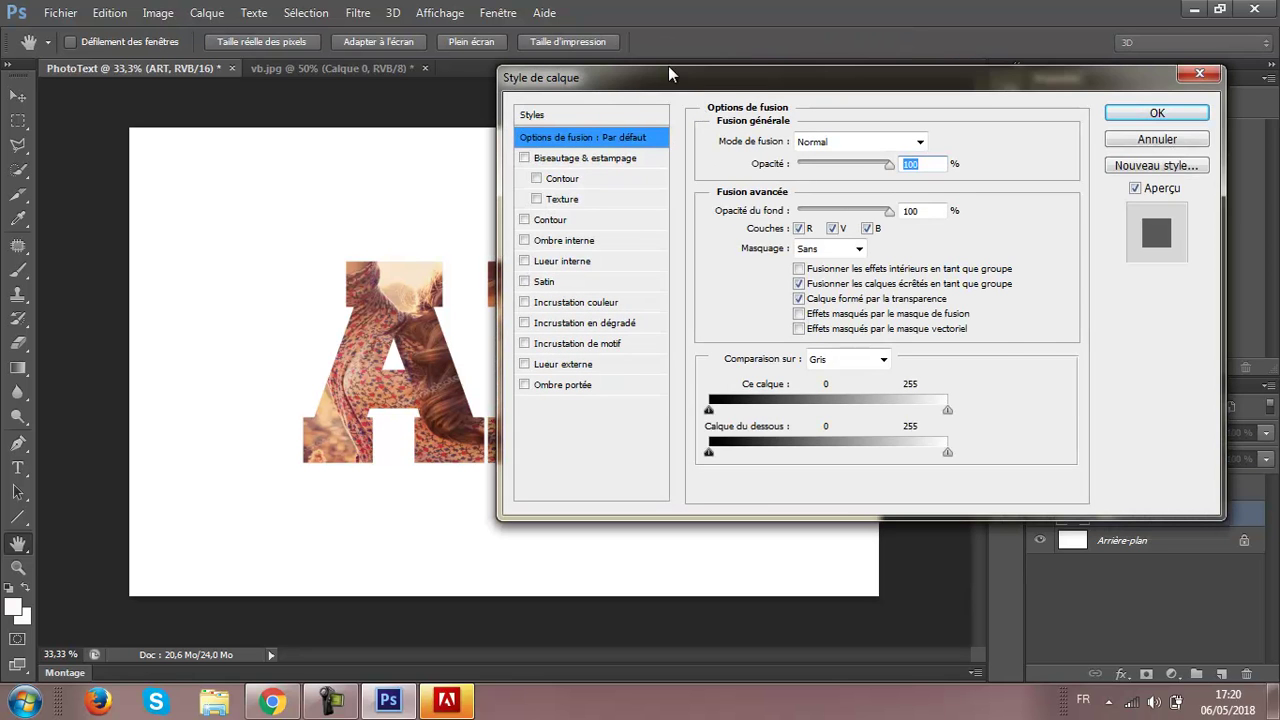
left_click_drag(660, 80, 792, 91)
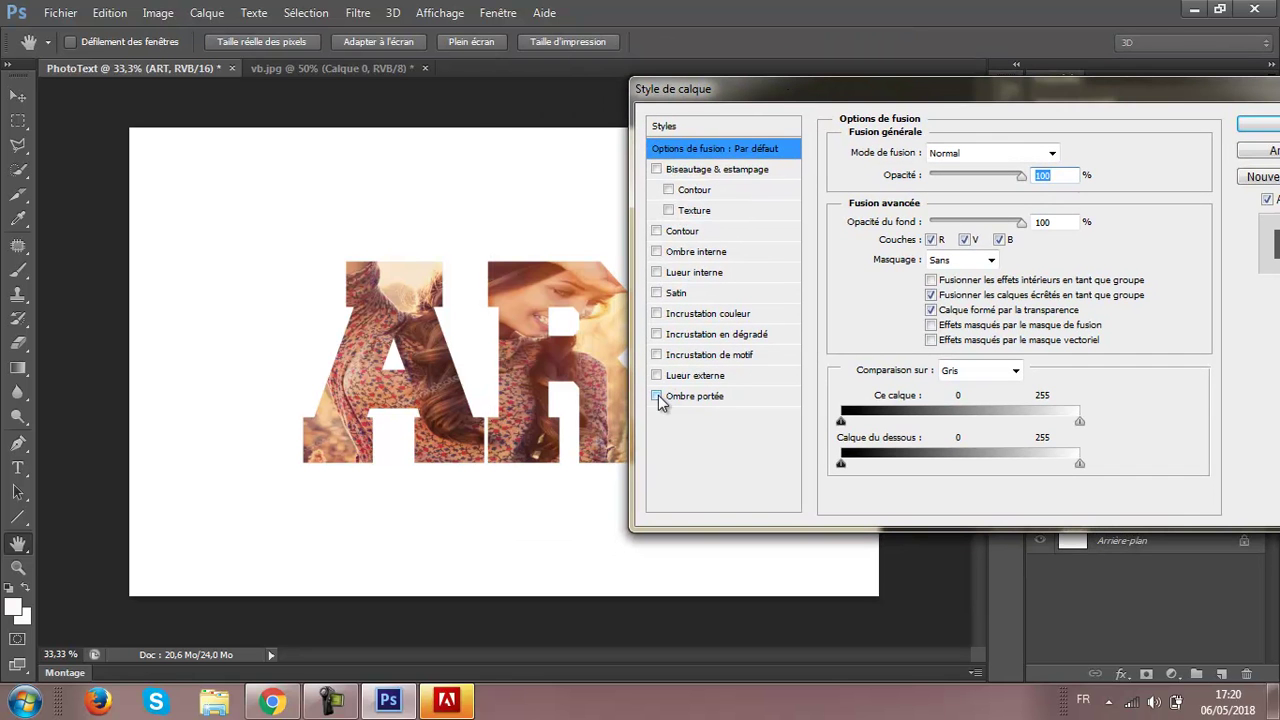
left_click(657, 397)
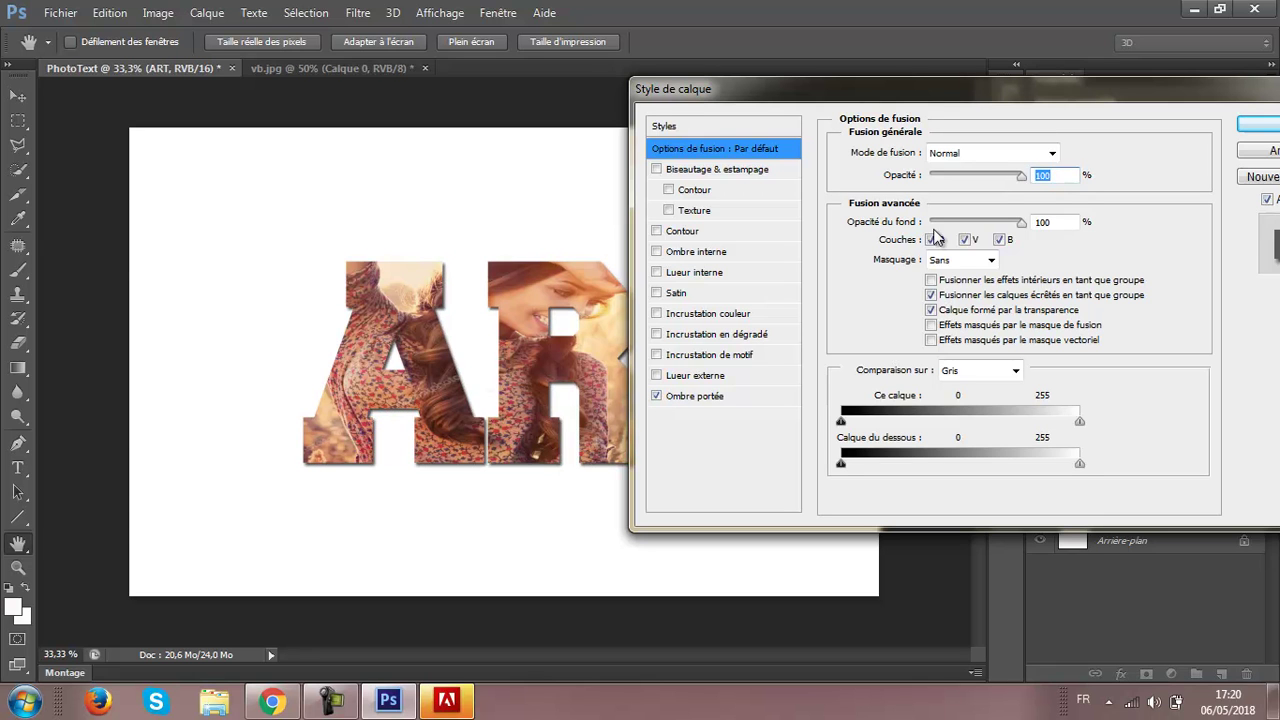
left_click_drag(1021, 176, 1030, 188)
left_click_drag(825, 82, 888, 76)
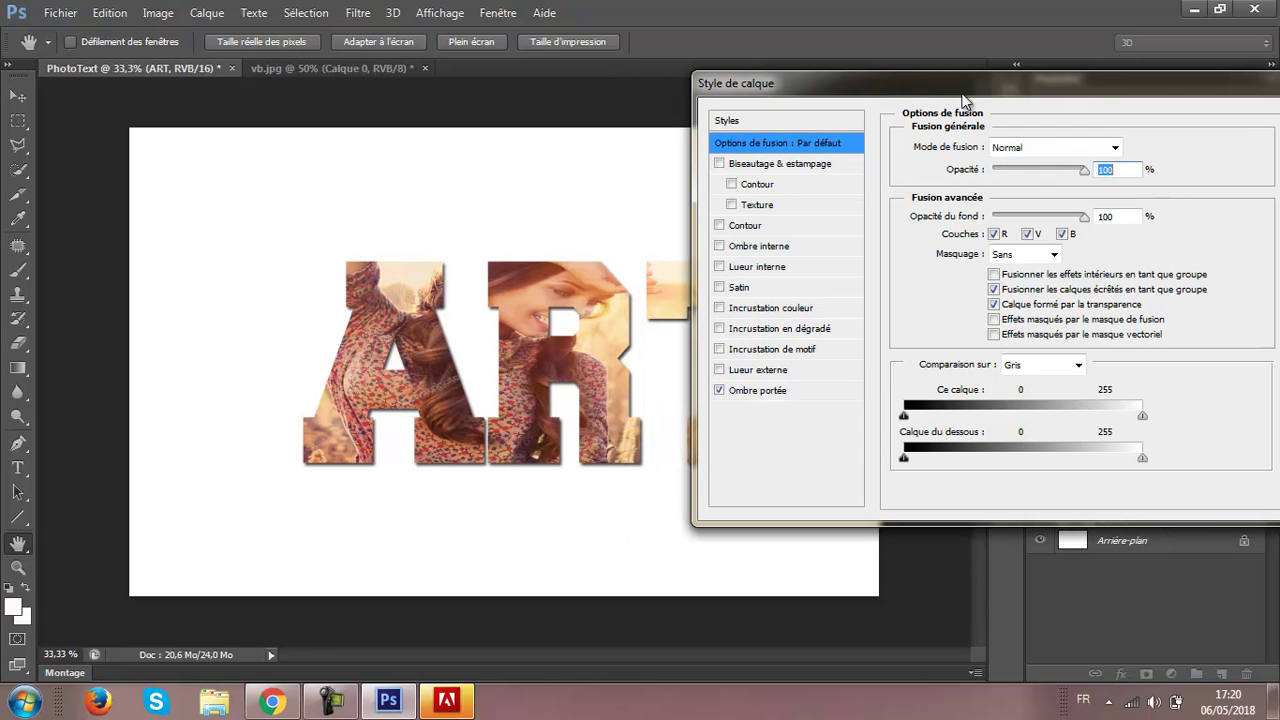
Try Fondu and Couleur plus claire blend modes, then return ART to Normal.
left_click(1117, 148)
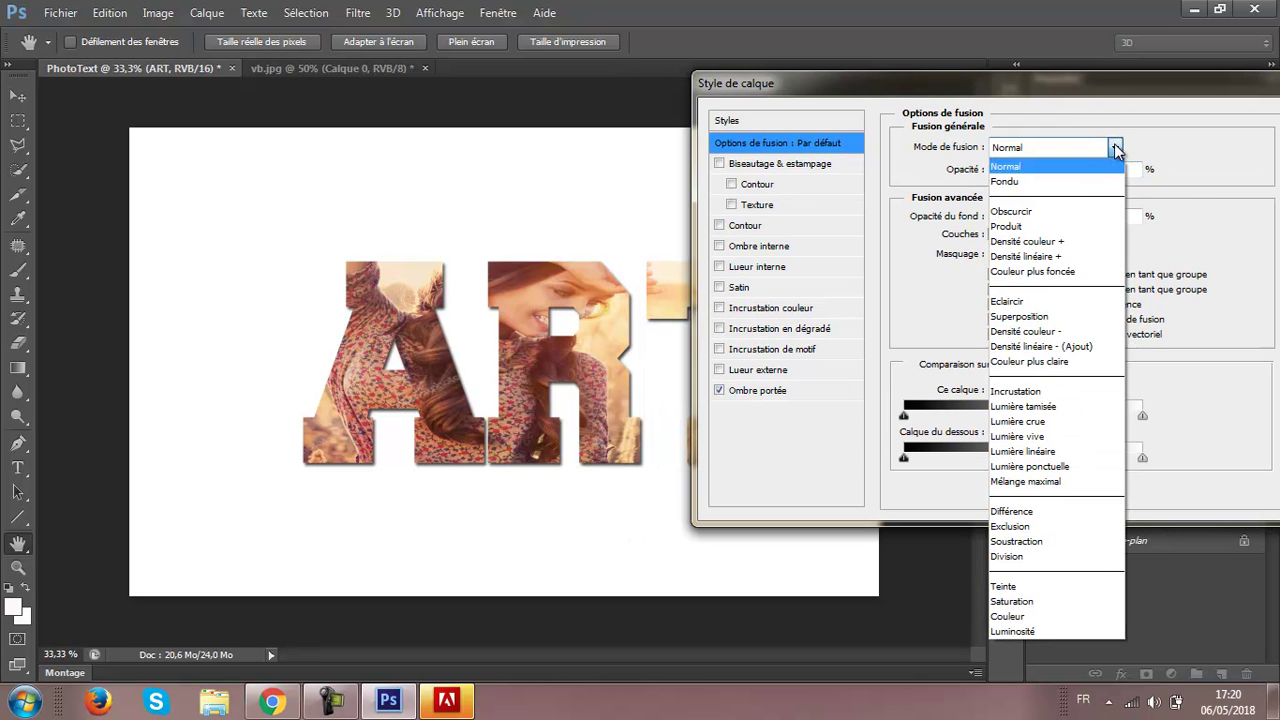
left_click(1030, 182)
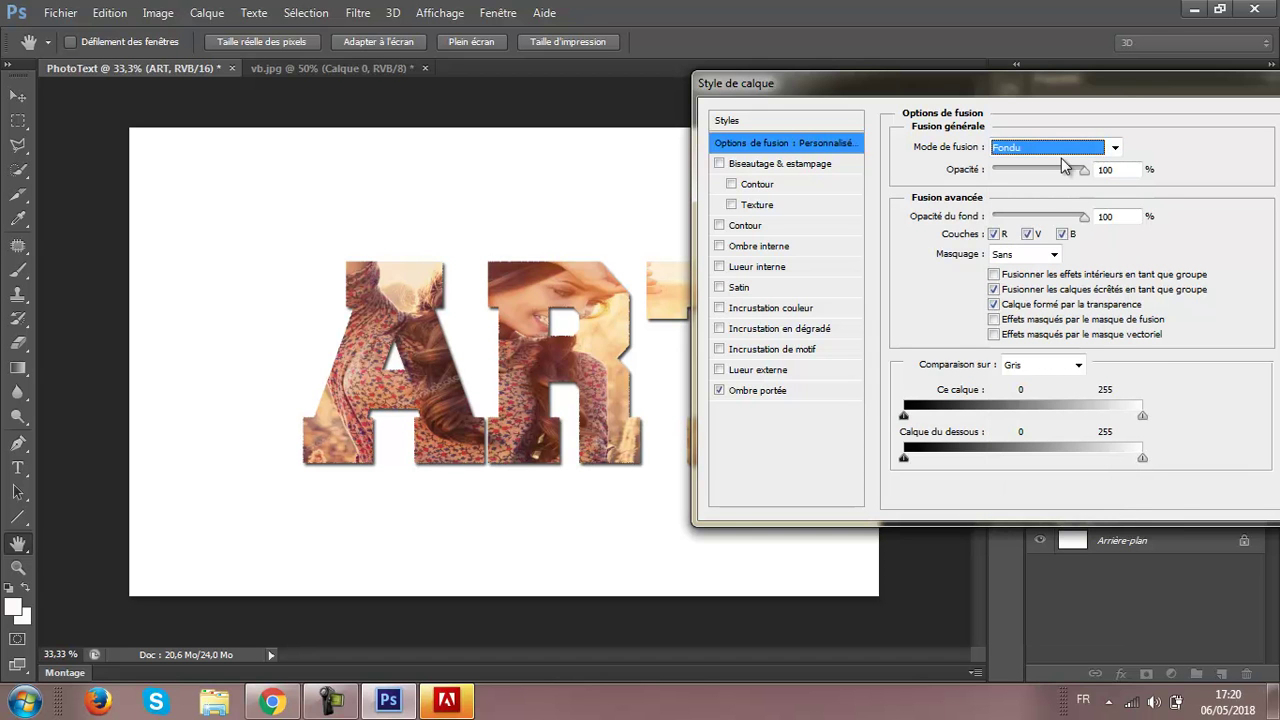
left_click(1043, 148)
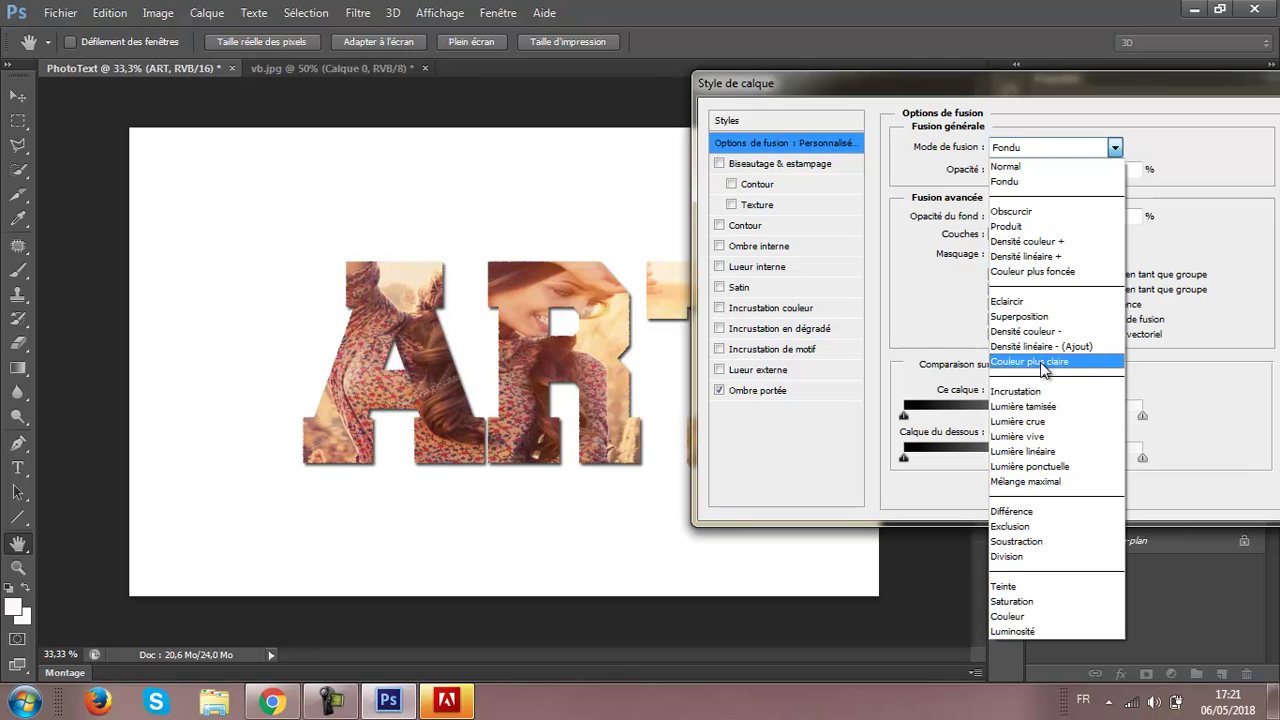
left_click(1040, 362)
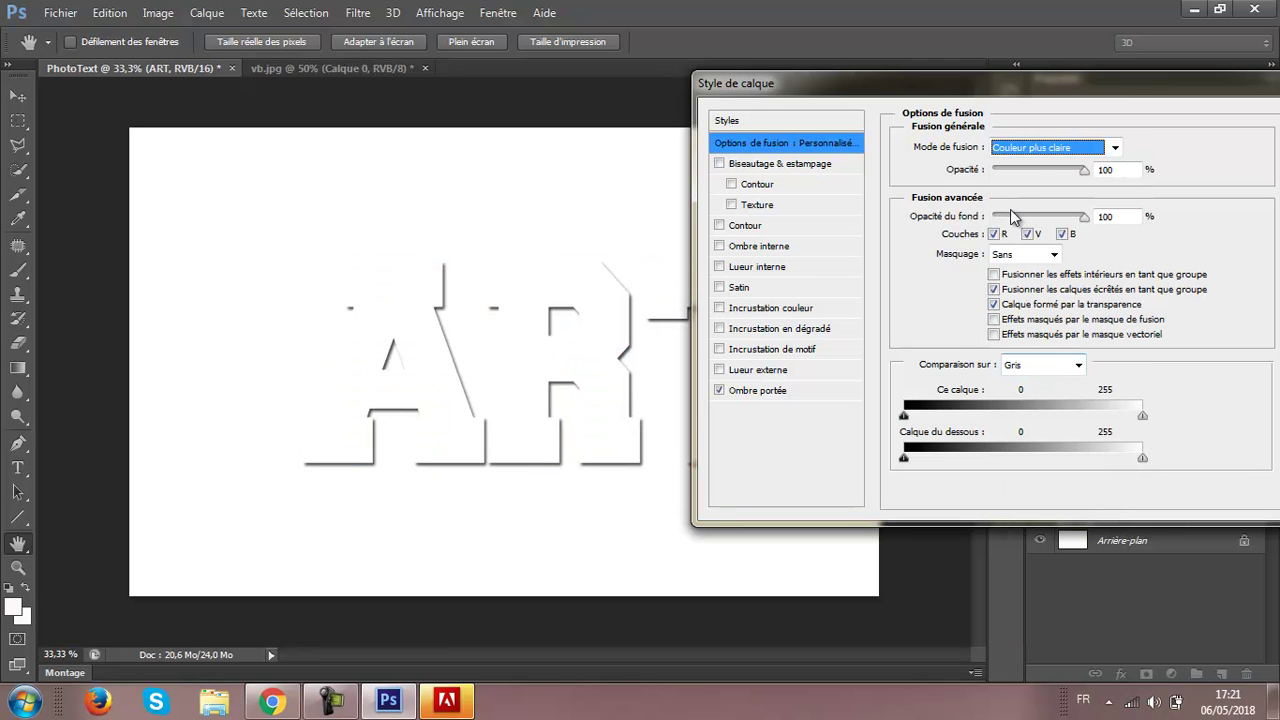
left_click(1113, 148)
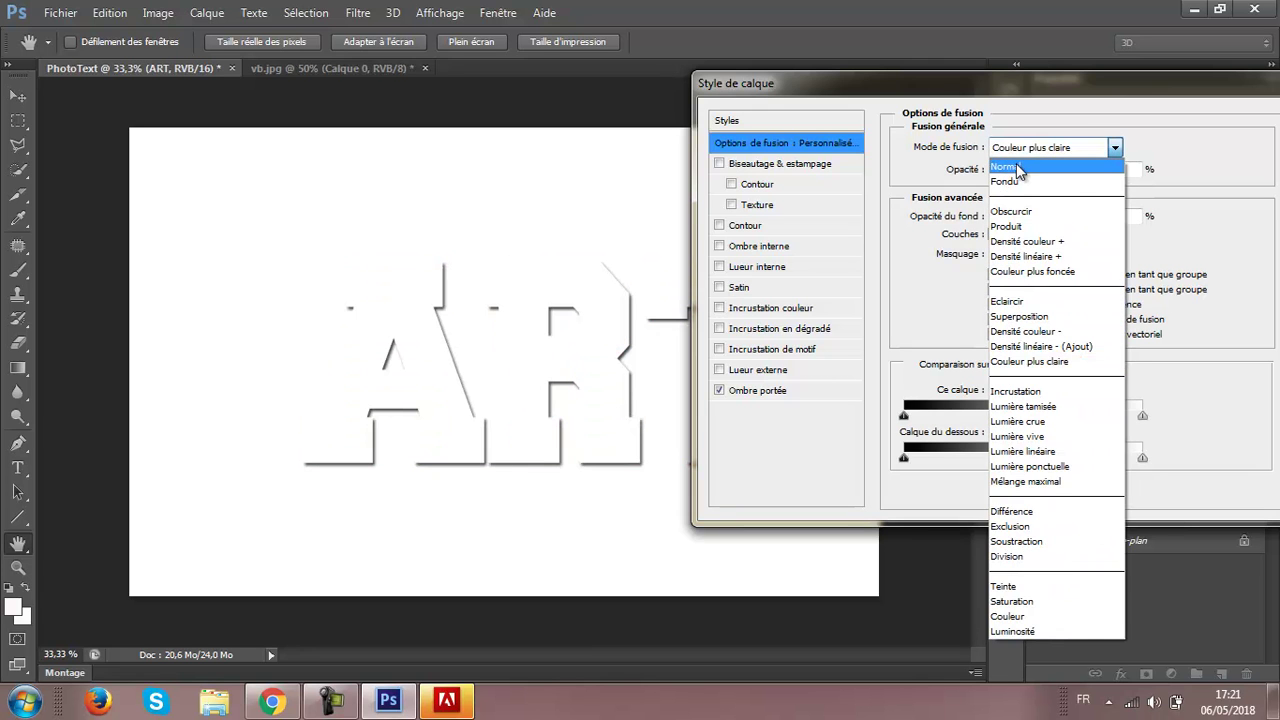
left_click(1012, 167)
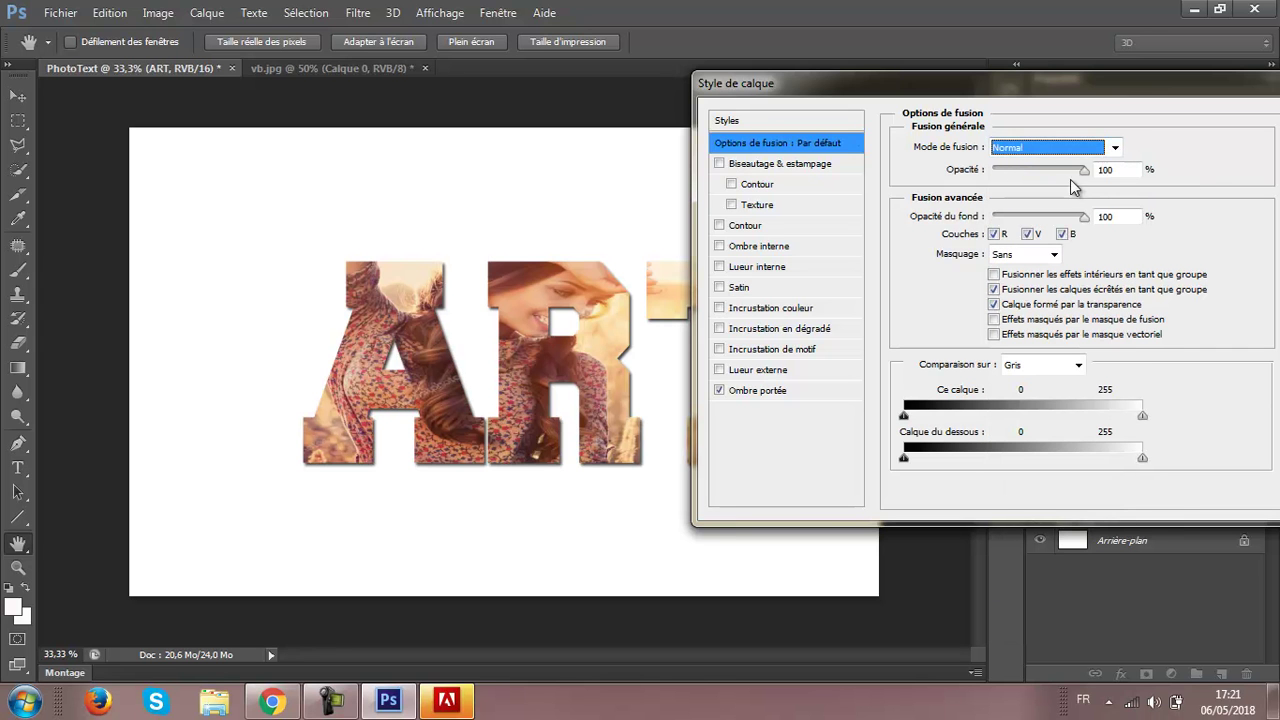
left_click(1088, 219)
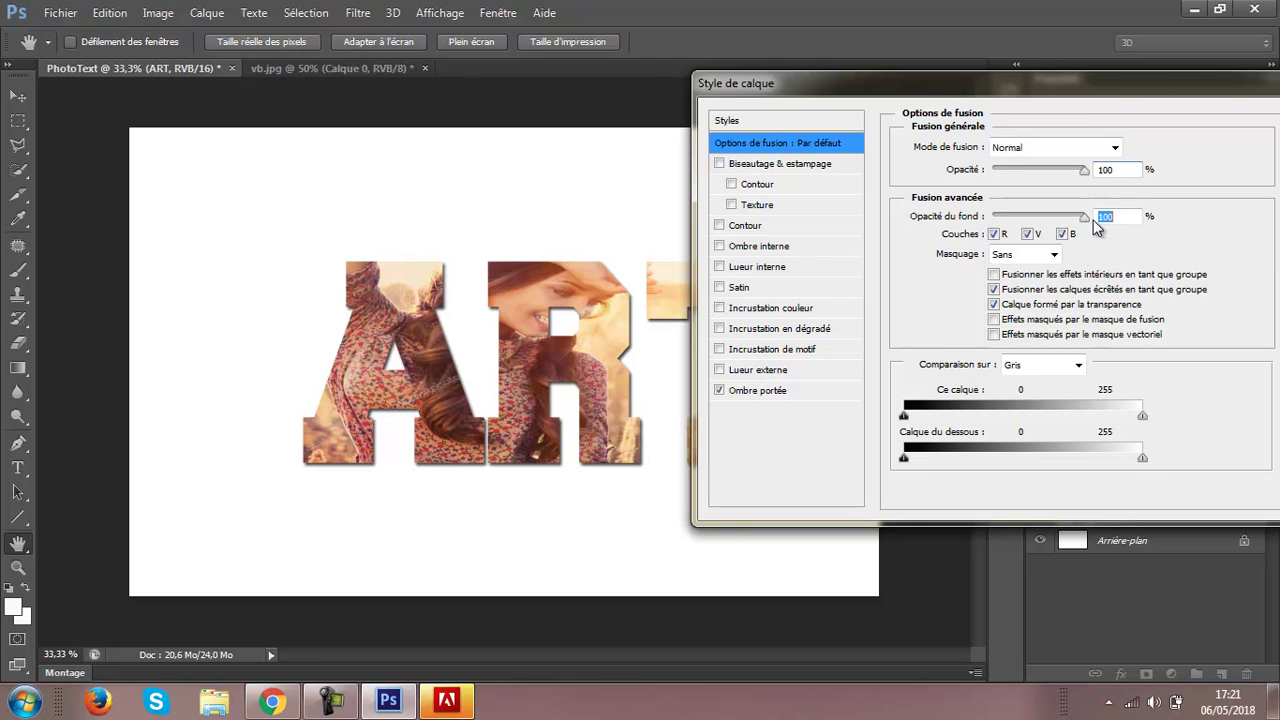
left_click_drag(897, 101, 841, 99)
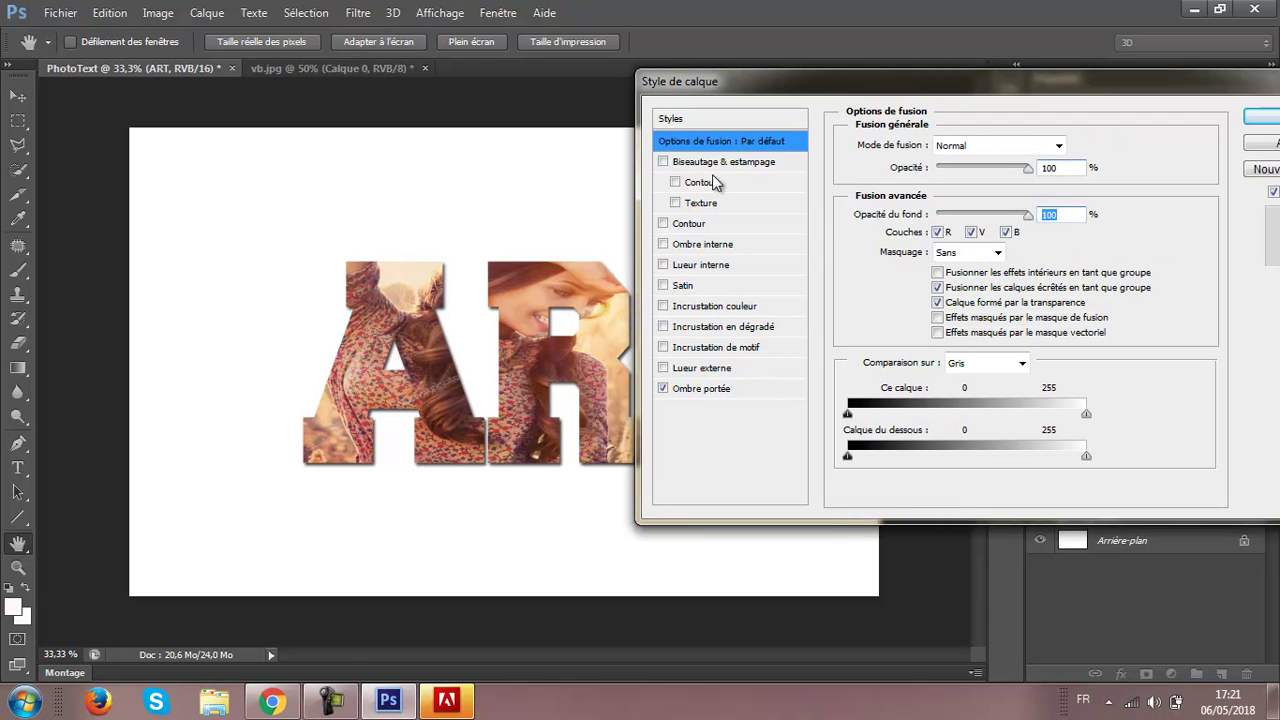
Set the ART Contour outline to 2 px and apply the layer style.
left_click(692, 225)
left_click_drag(704, 90, 885, 82)
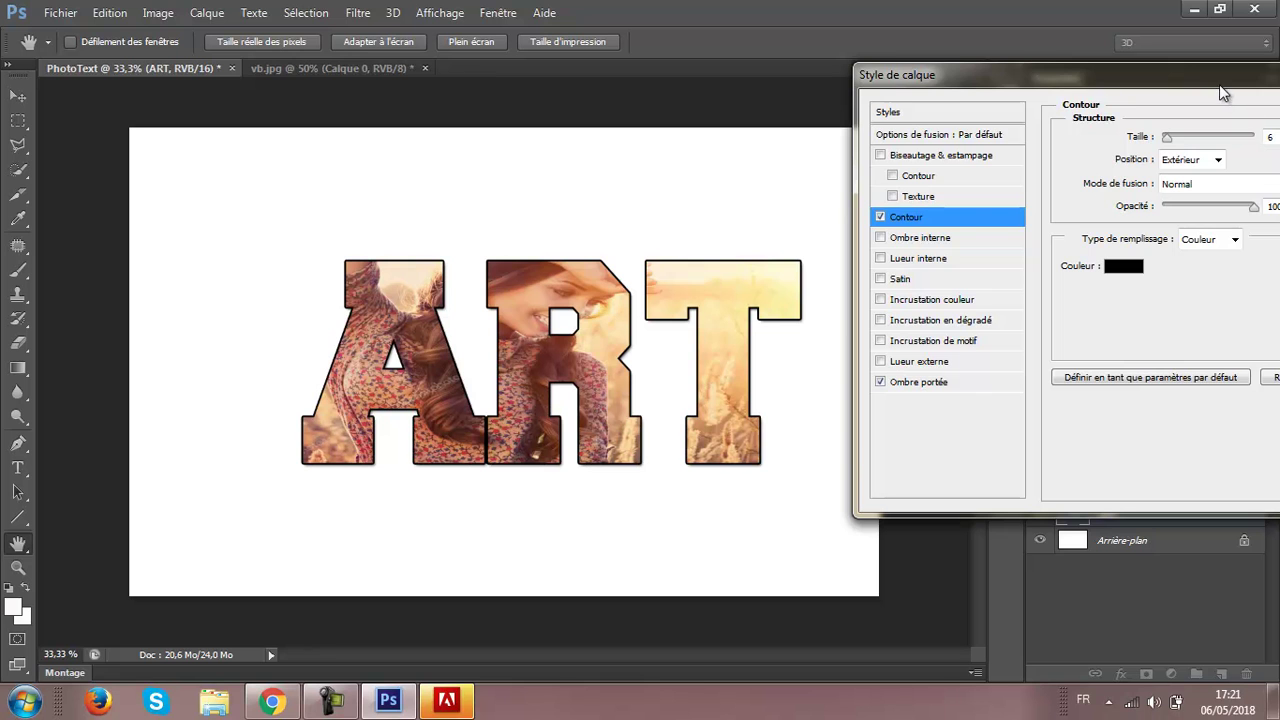
left_click_drag(1219, 78, 1142, 72)
left_click(1203, 130)
key("Down")
key("Down")
key("Down")
key("Down")
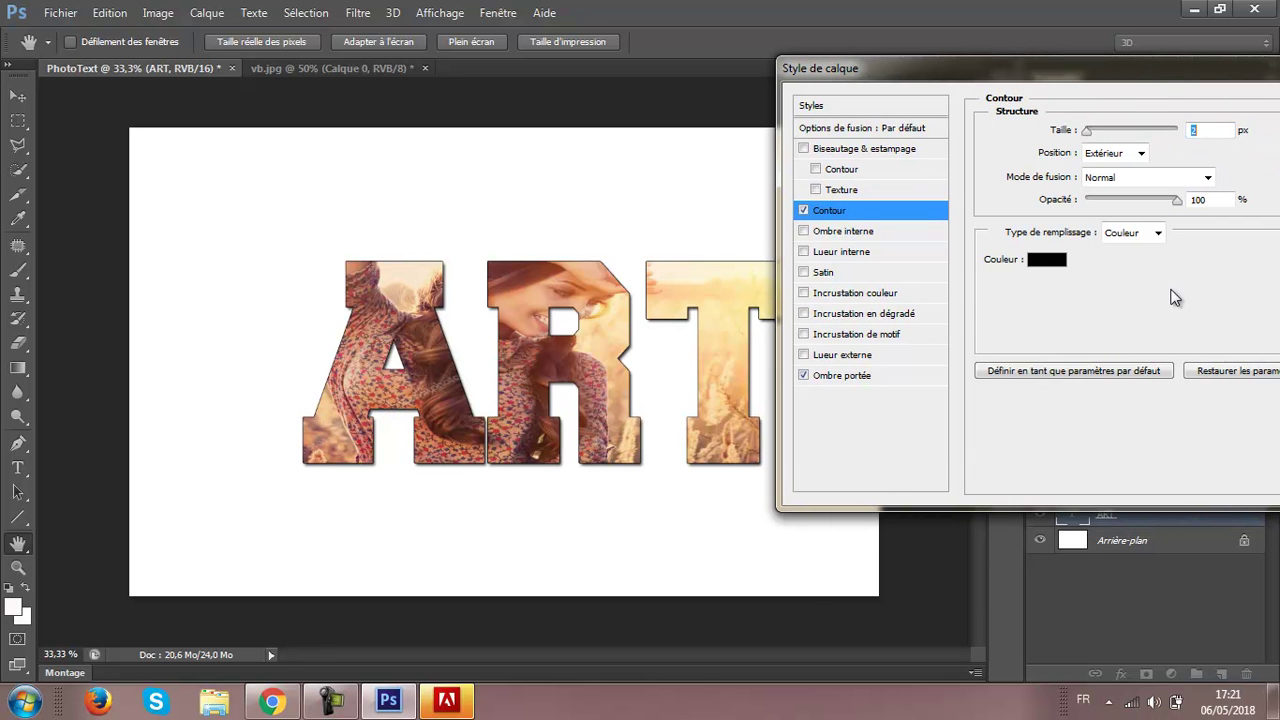
left_click_drag(1106, 86, 816, 80)
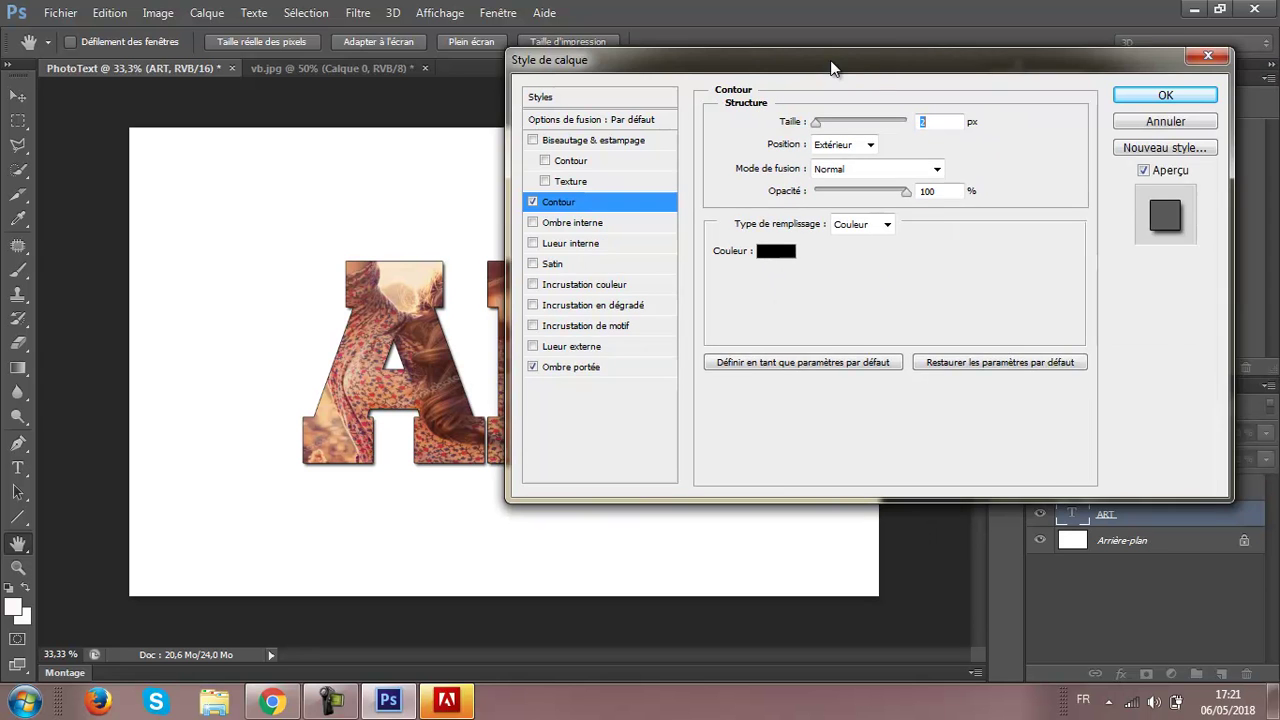
left_click(1122, 103)
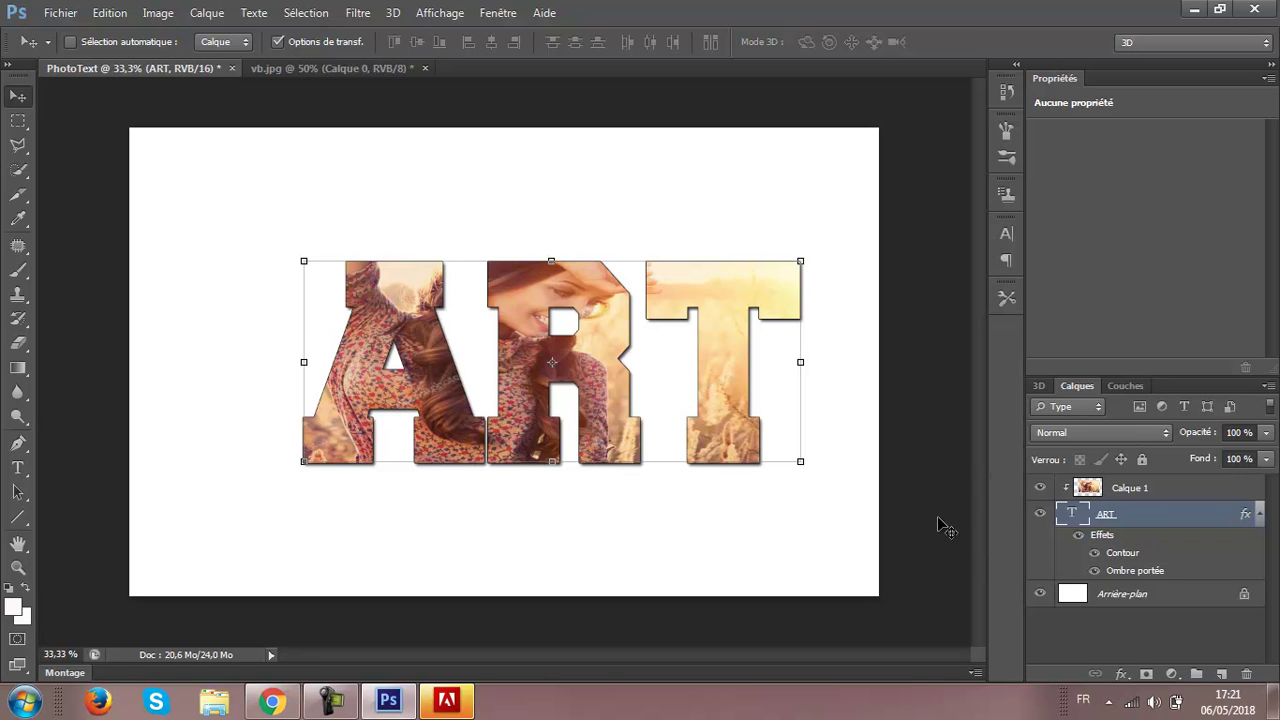
Bring a second vb photo copy in as Calque 2 above Calque 1, clipped to ART.
left_click(290, 67)
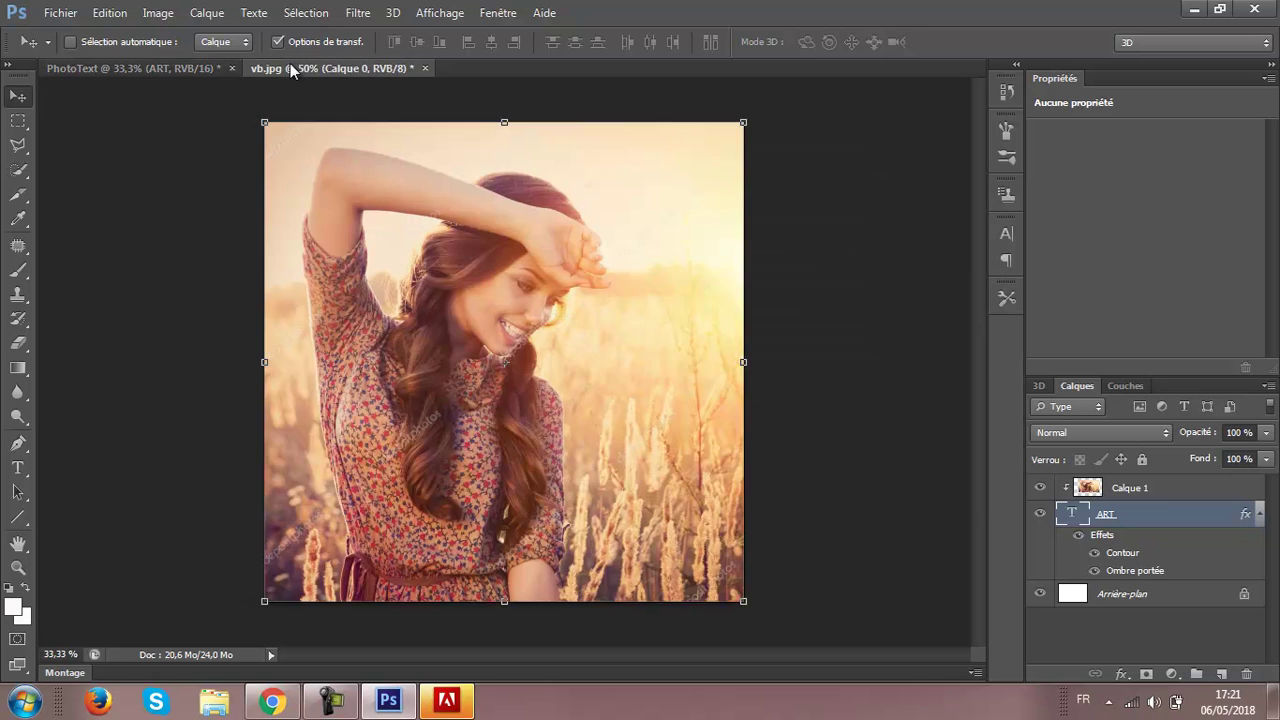
left_click_drag(576, 335, 175, 78)
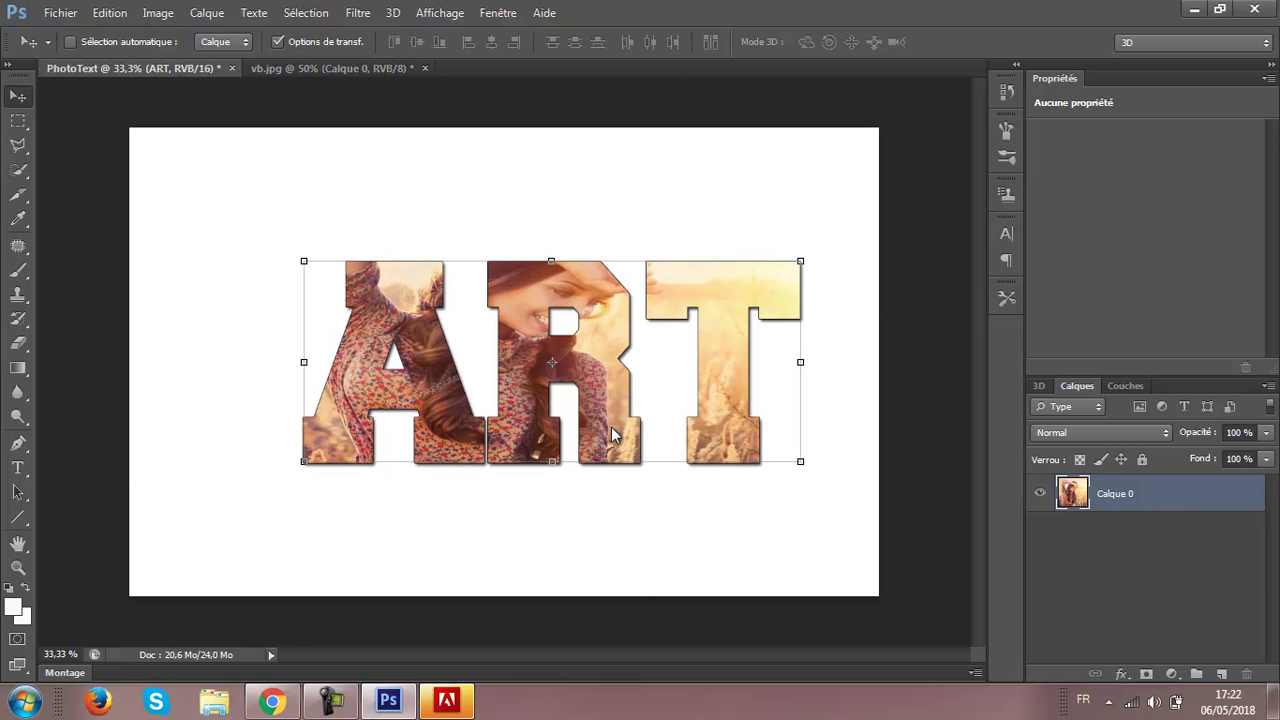
left_click_drag(175, 70, 612, 430)
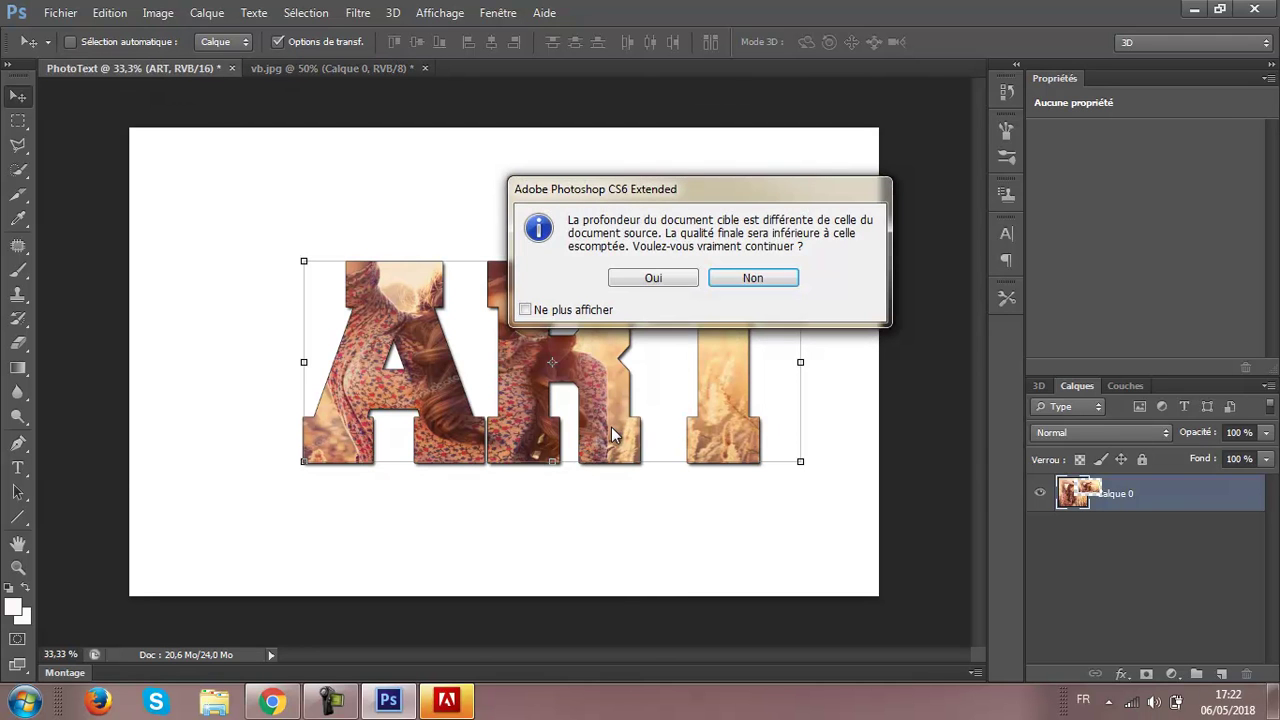
left_click(686, 278)
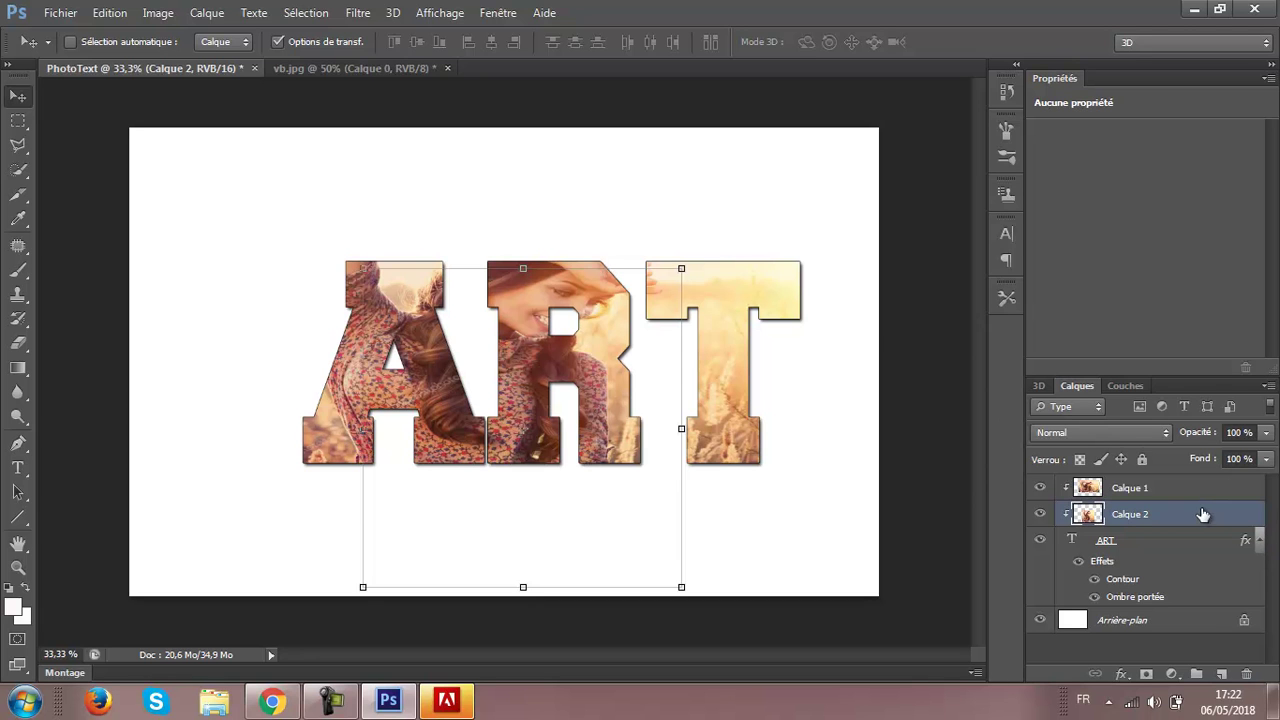
left_click_drag(1086, 516, 1055, 485)
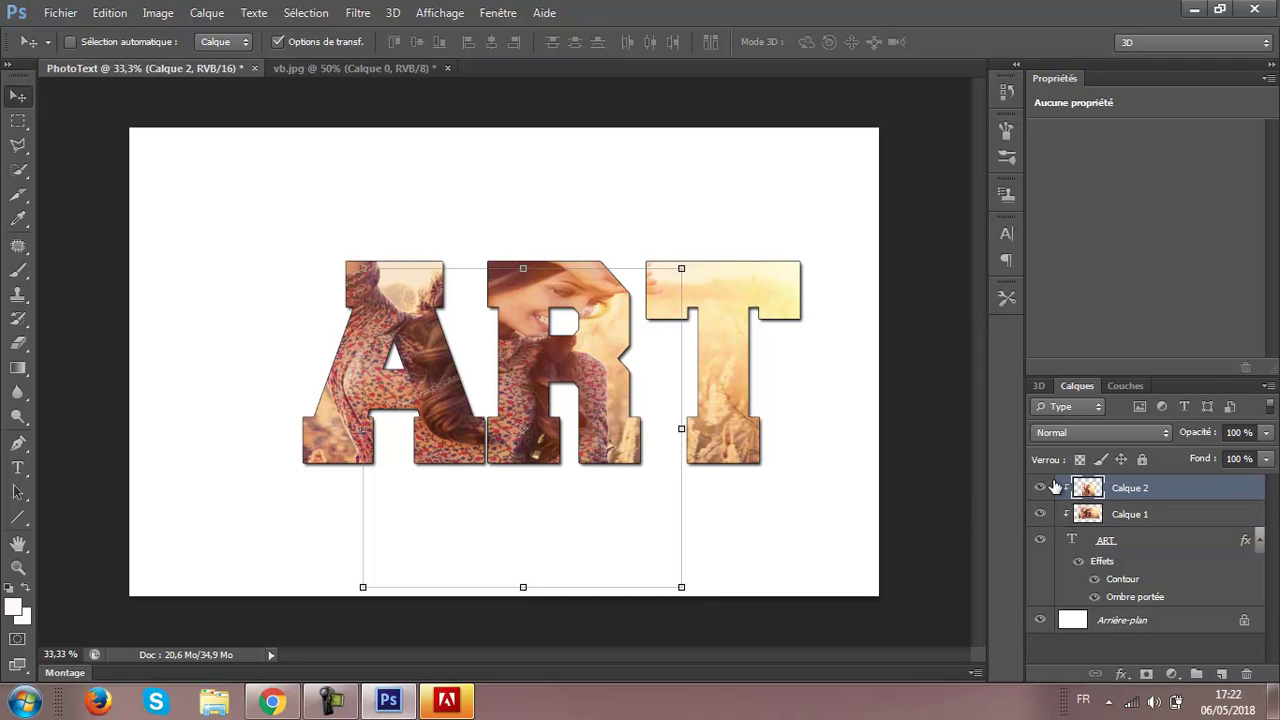
key("ctrl+alt+g")
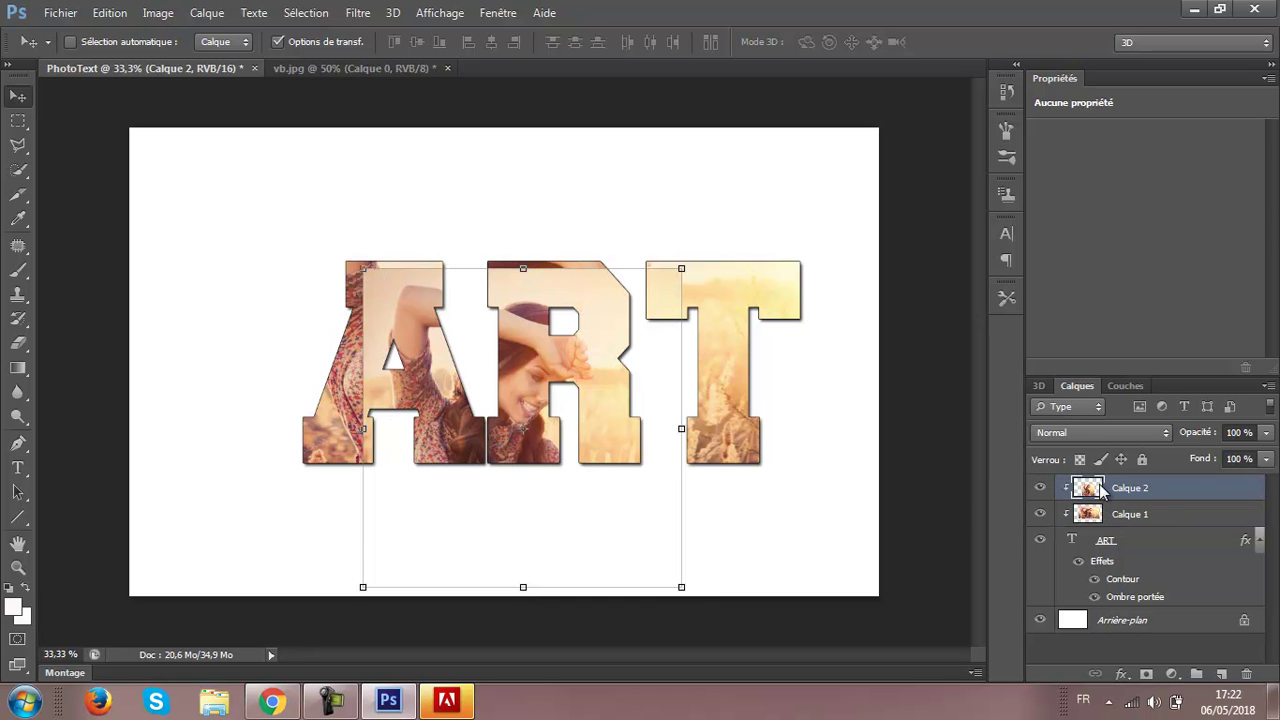
right_click(1099, 484)
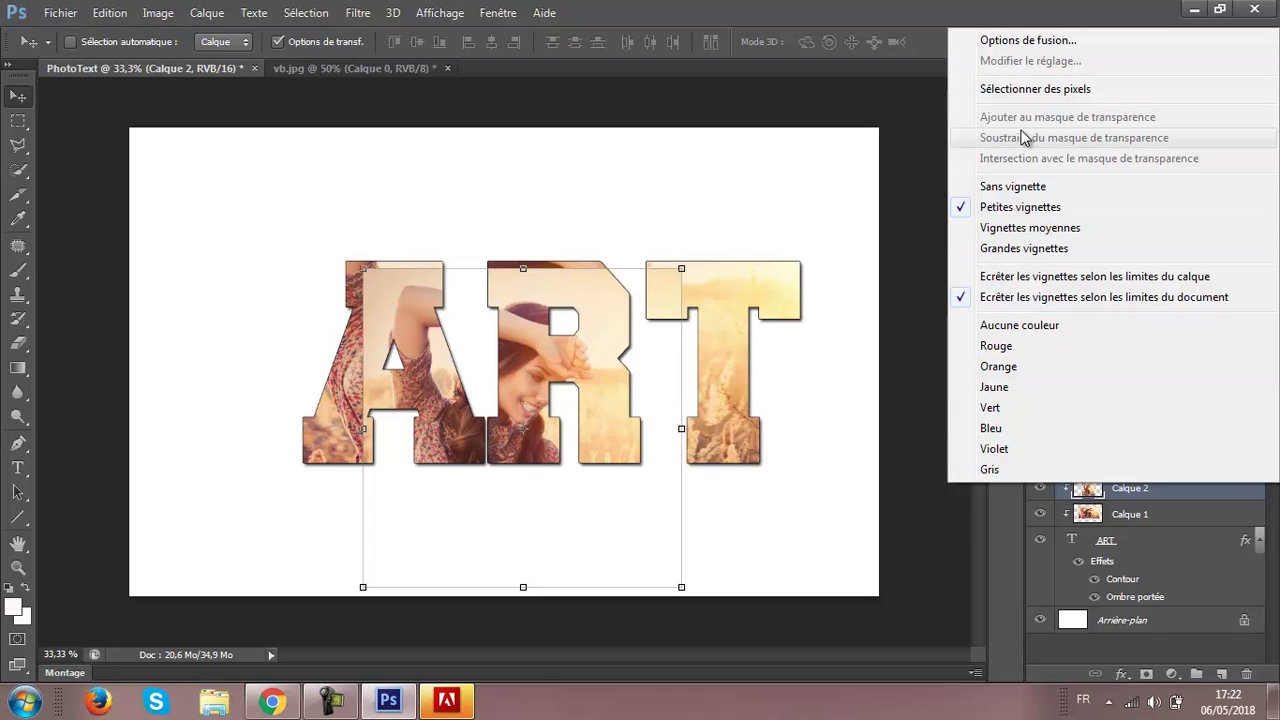
left_click(1145, 513)
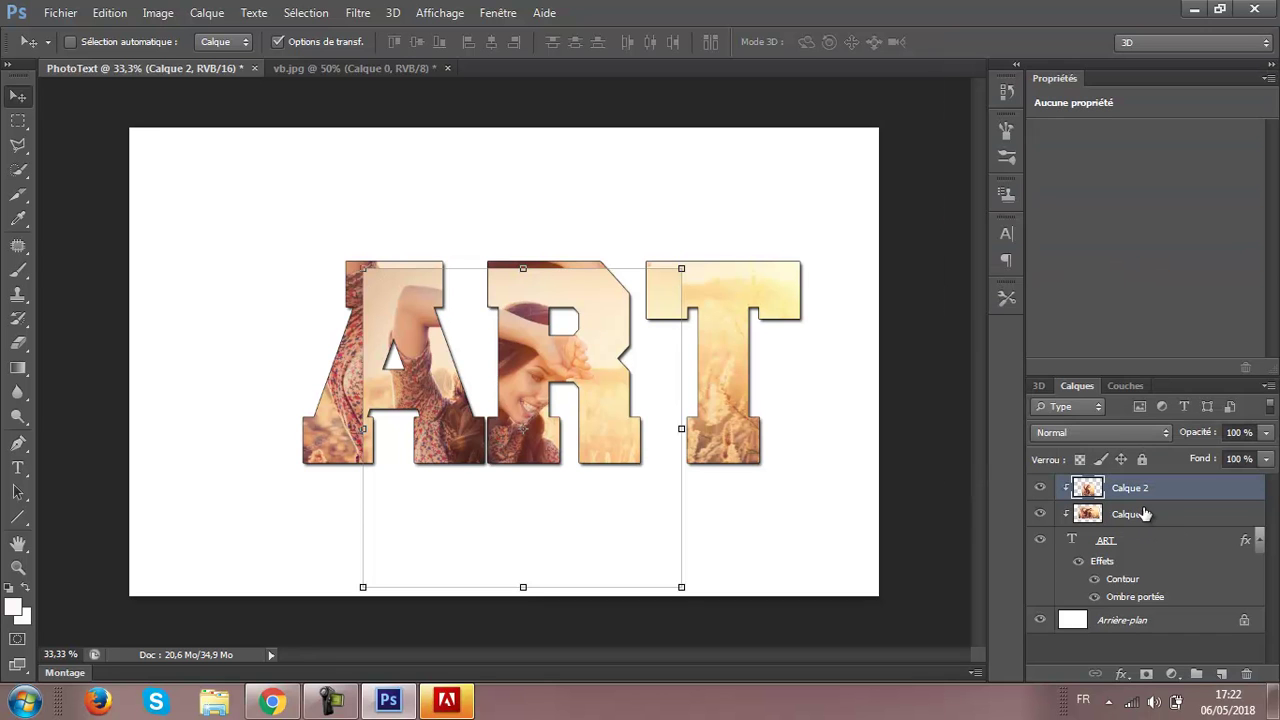
Move Calque 2 below the ART layer and position it at the canvas's top-left.
left_click_drag(1143, 490, 1108, 607)
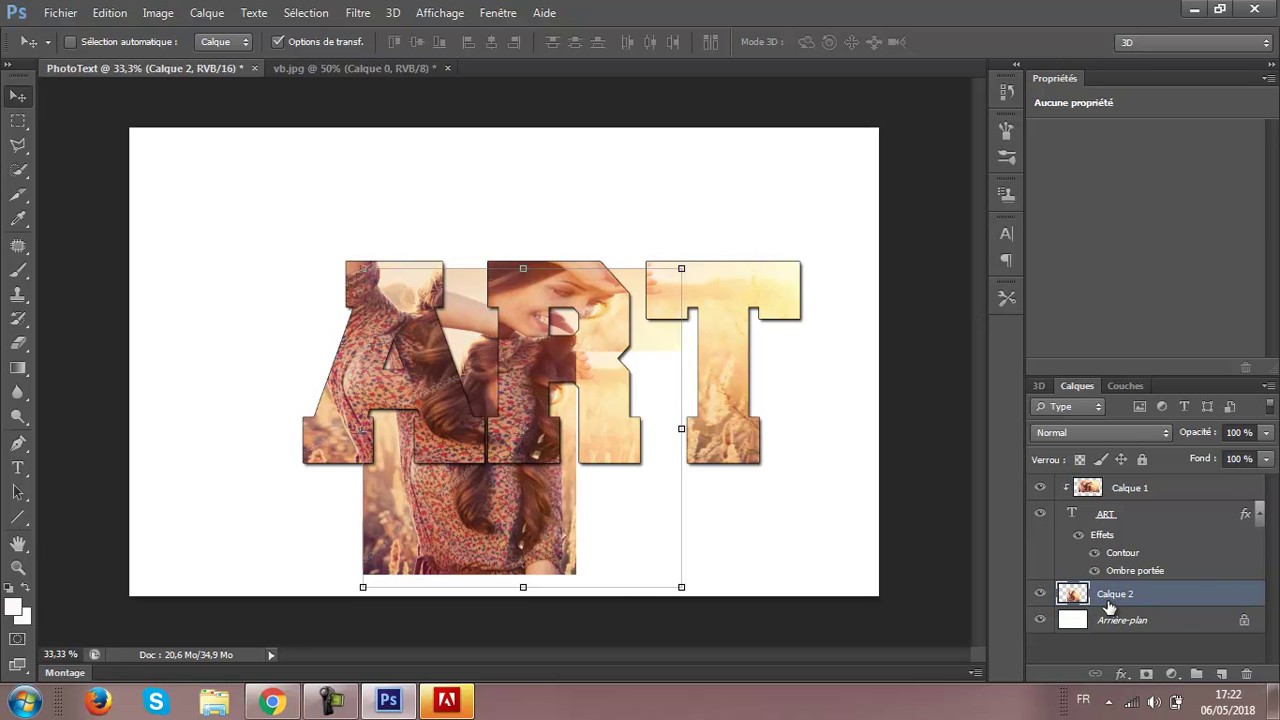
mouse_move(475, 440)
left_mouse_down()
mouse_move(322, 390)
mouse_move(335, 397)
left_mouse_up()
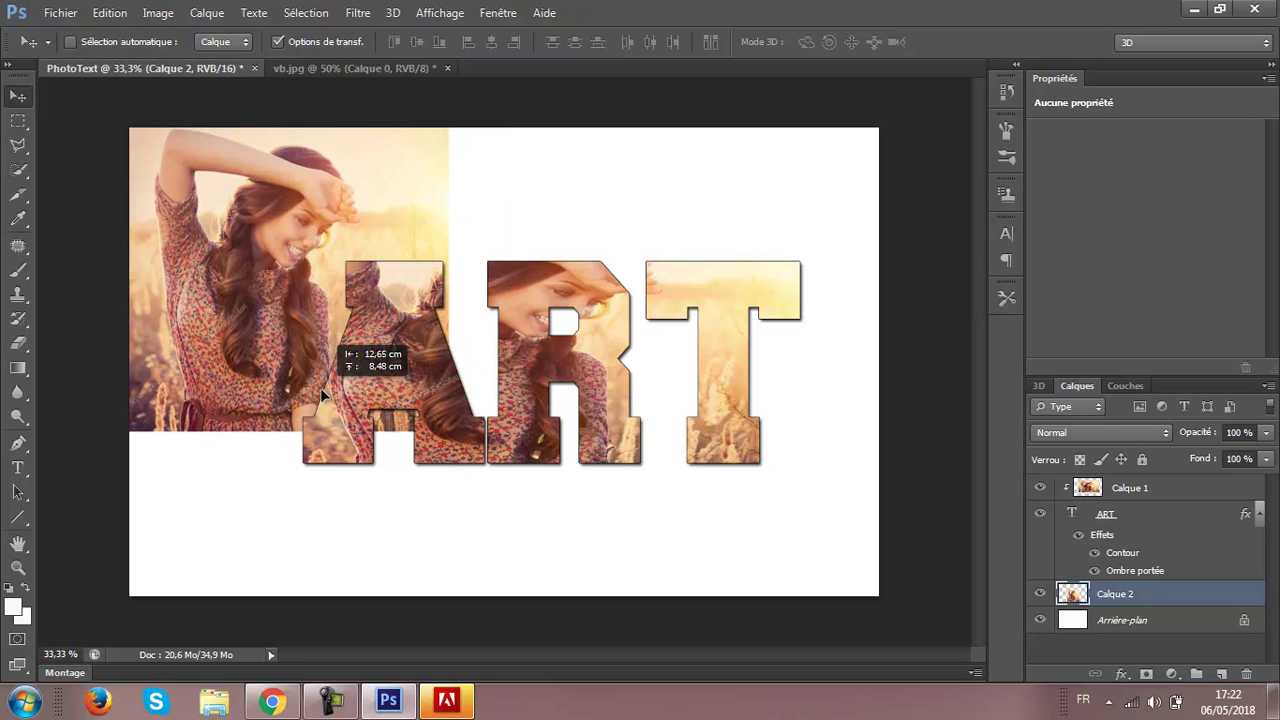
left_click_drag(335, 397, 302, 394)
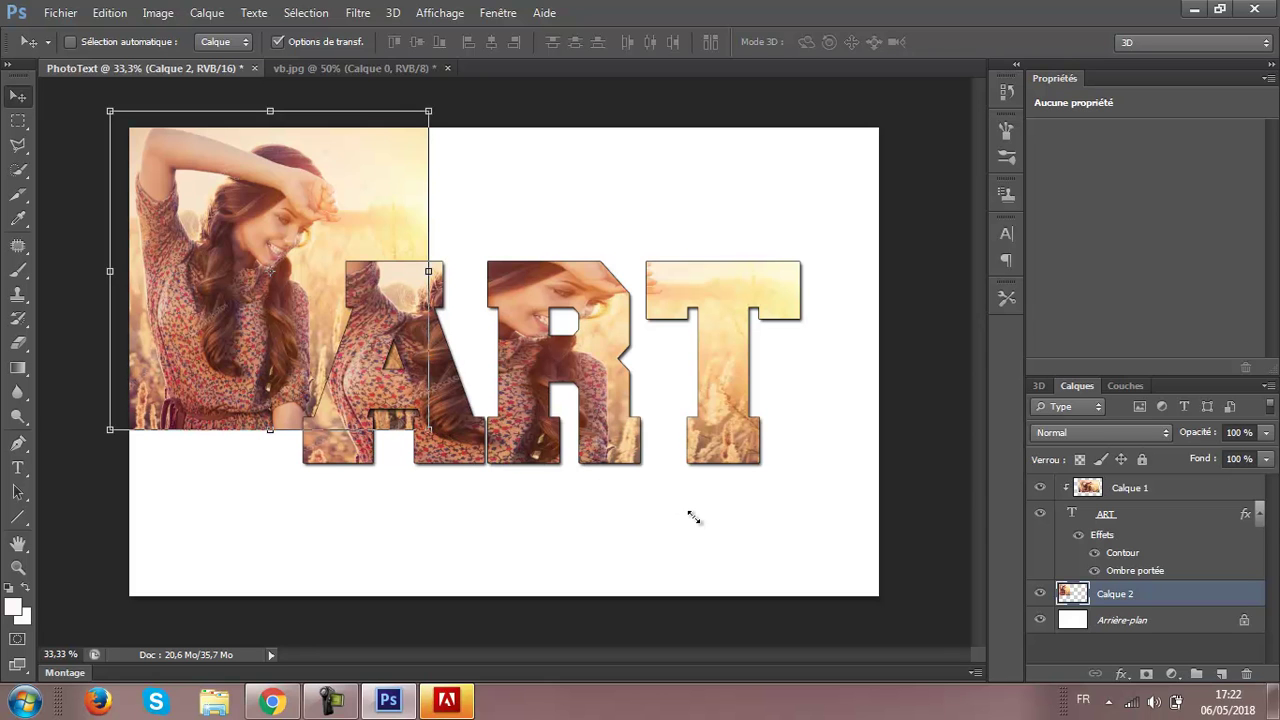
Scale the woman photo up to cover the whole canvas and apply the transform.
left_click_drag(428, 429, 692, 515)
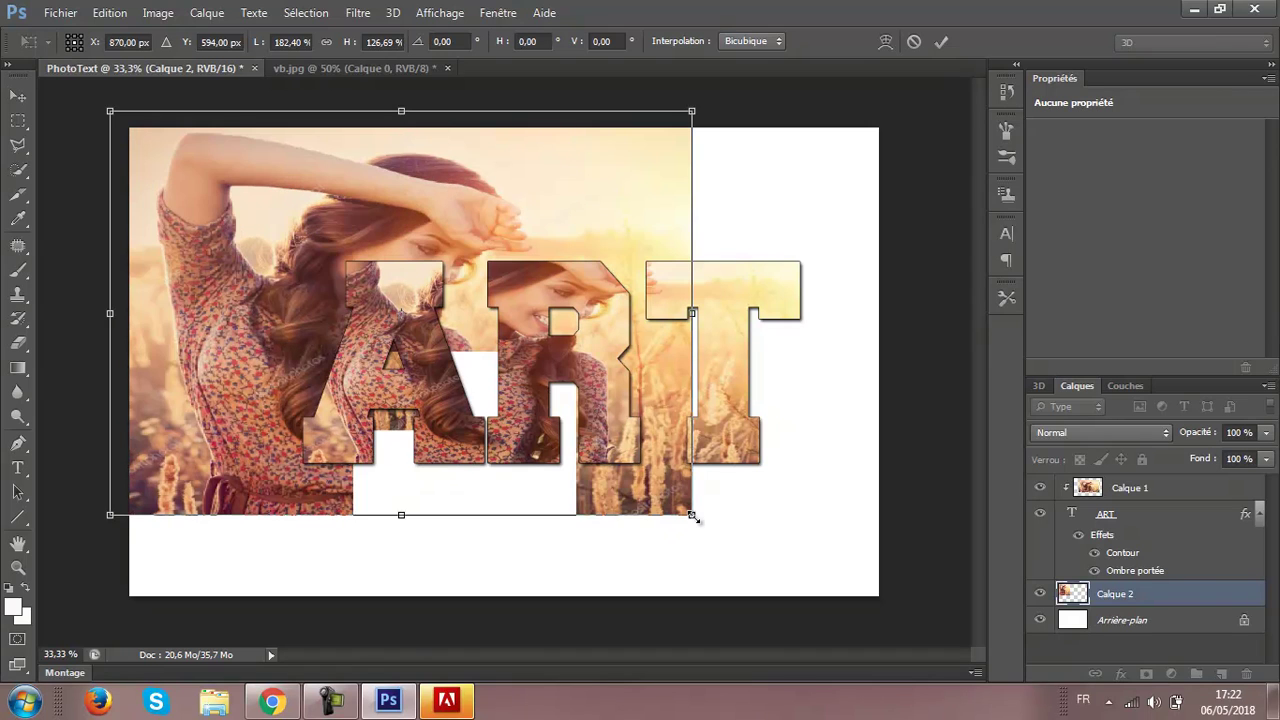
left_click_drag(692, 515, 897, 612)
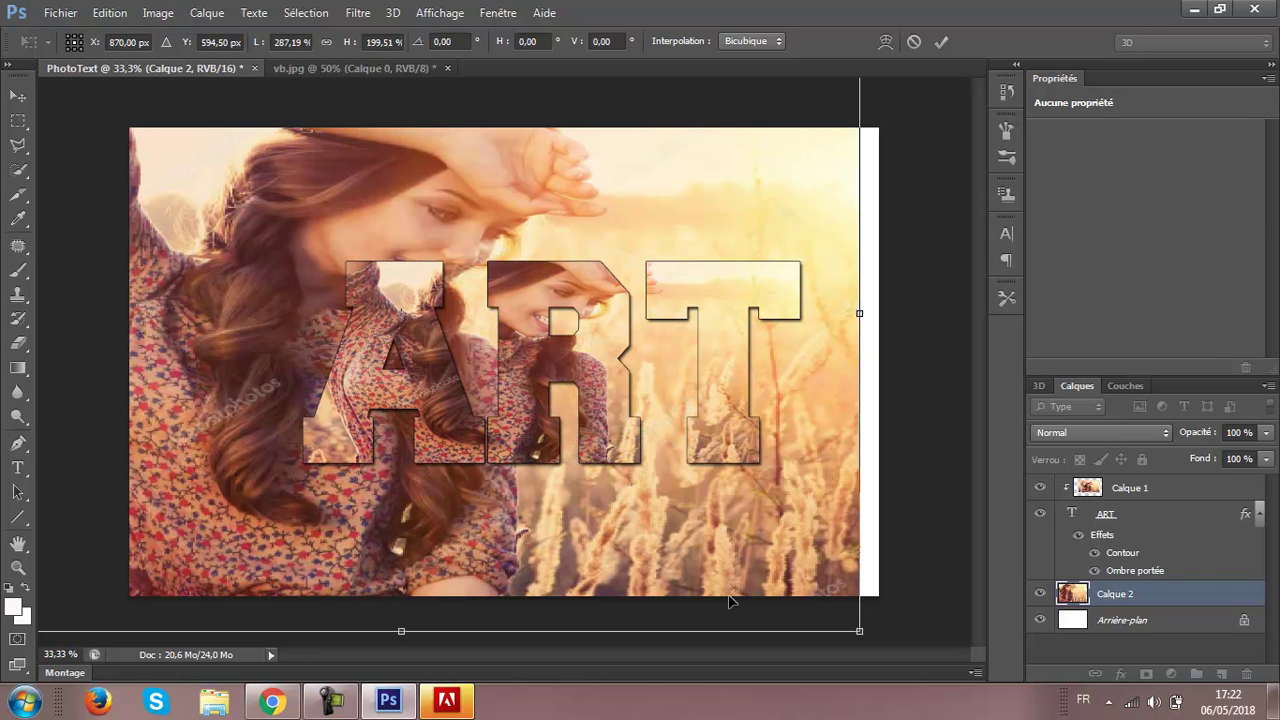
mouse_move(736, 564)
left_mouse_down()
mouse_move(775, 568)
mouse_move(588, 555)
left_mouse_up()
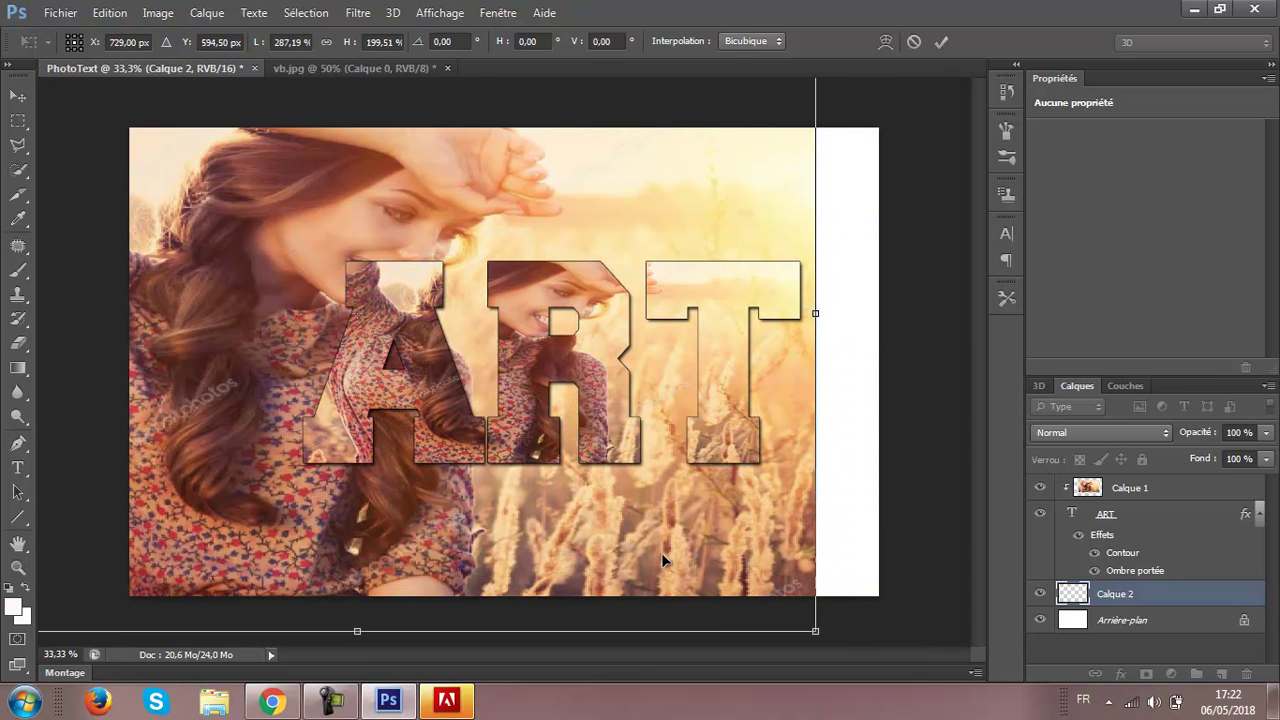
left_click_drag(712, 546, 738, 546)
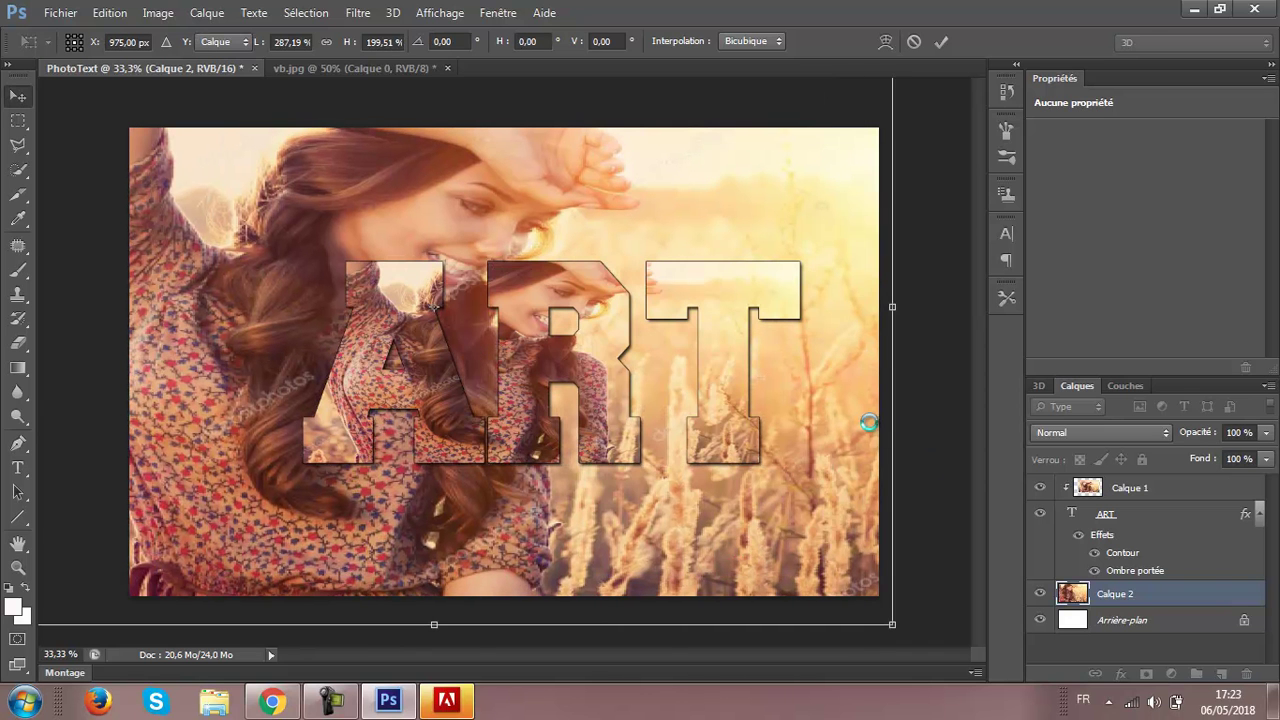
key("Return")
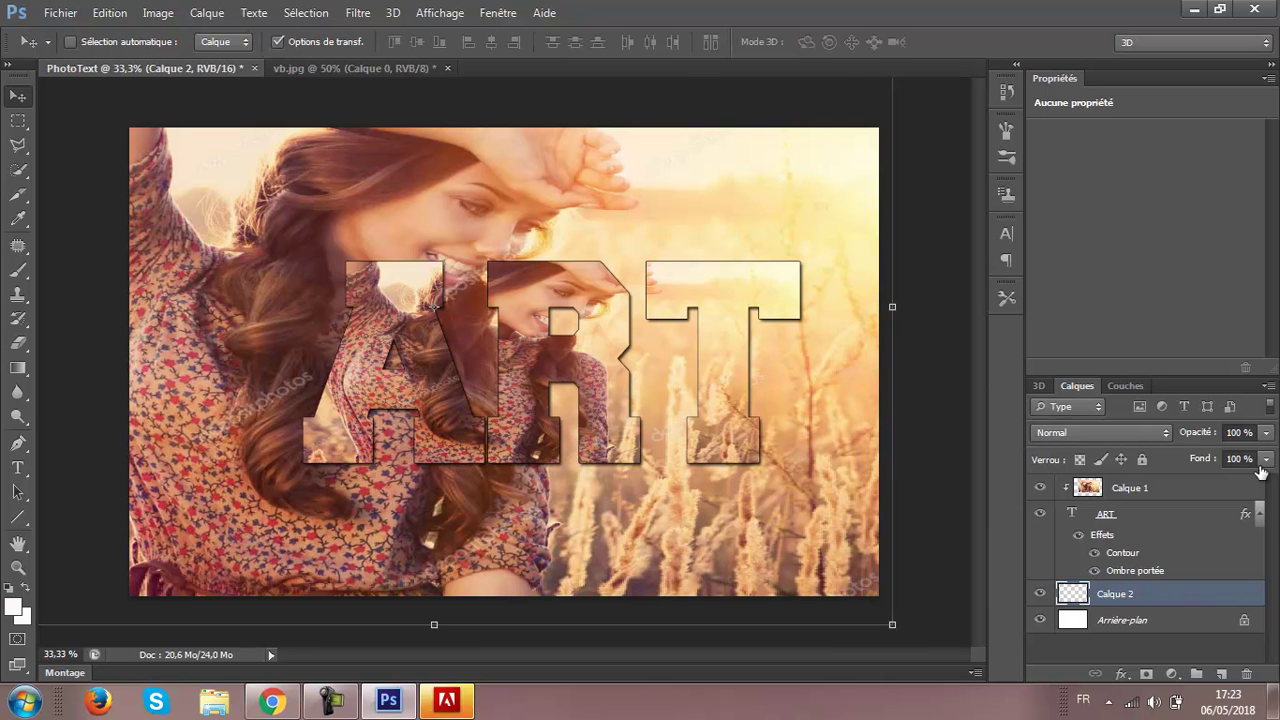
Lower Calque 2's layer opacity to 25 % in the Layers panel.
left_click(1268, 432)
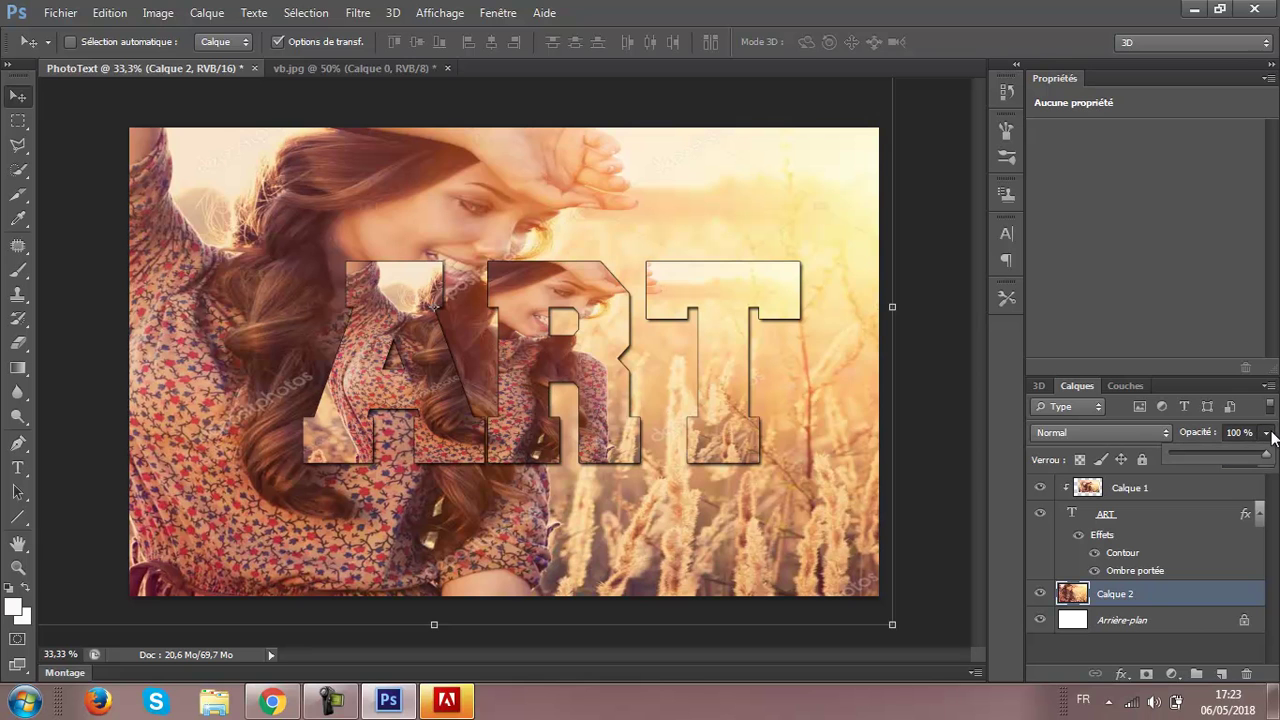
left_click_drag(1266, 455, 1221, 454)
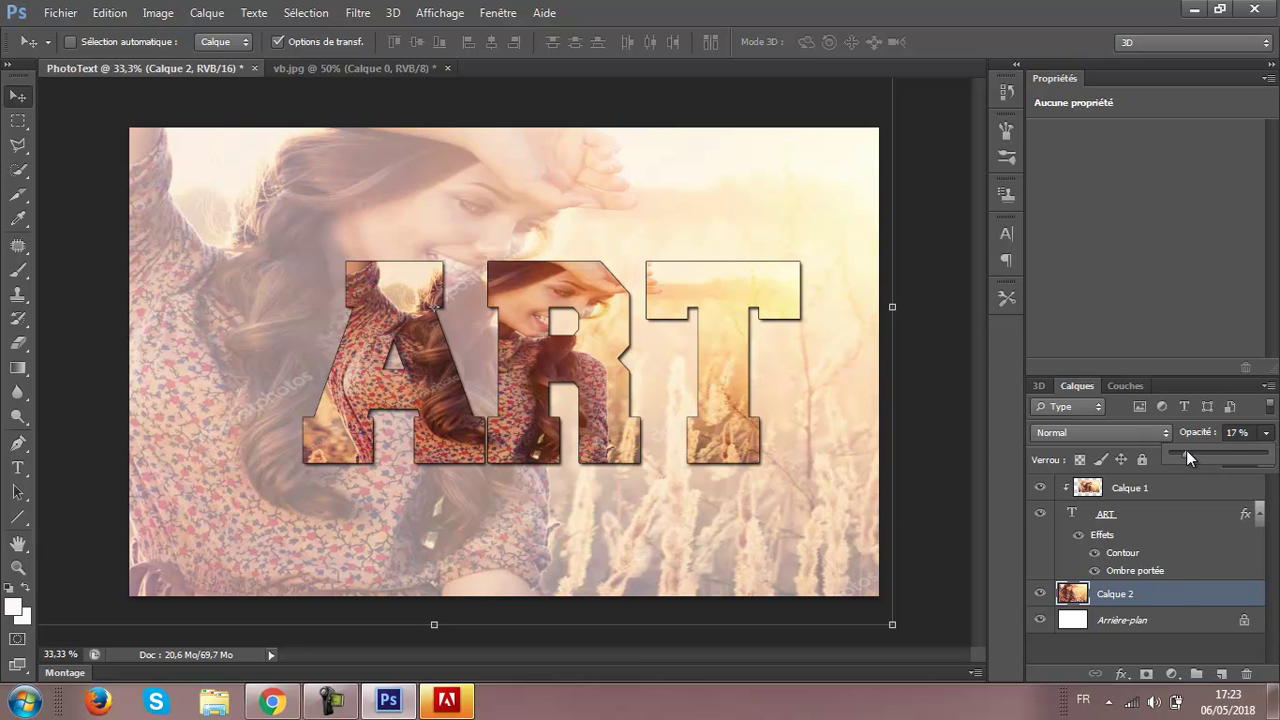
left_click_drag(1184, 452, 1185, 452)
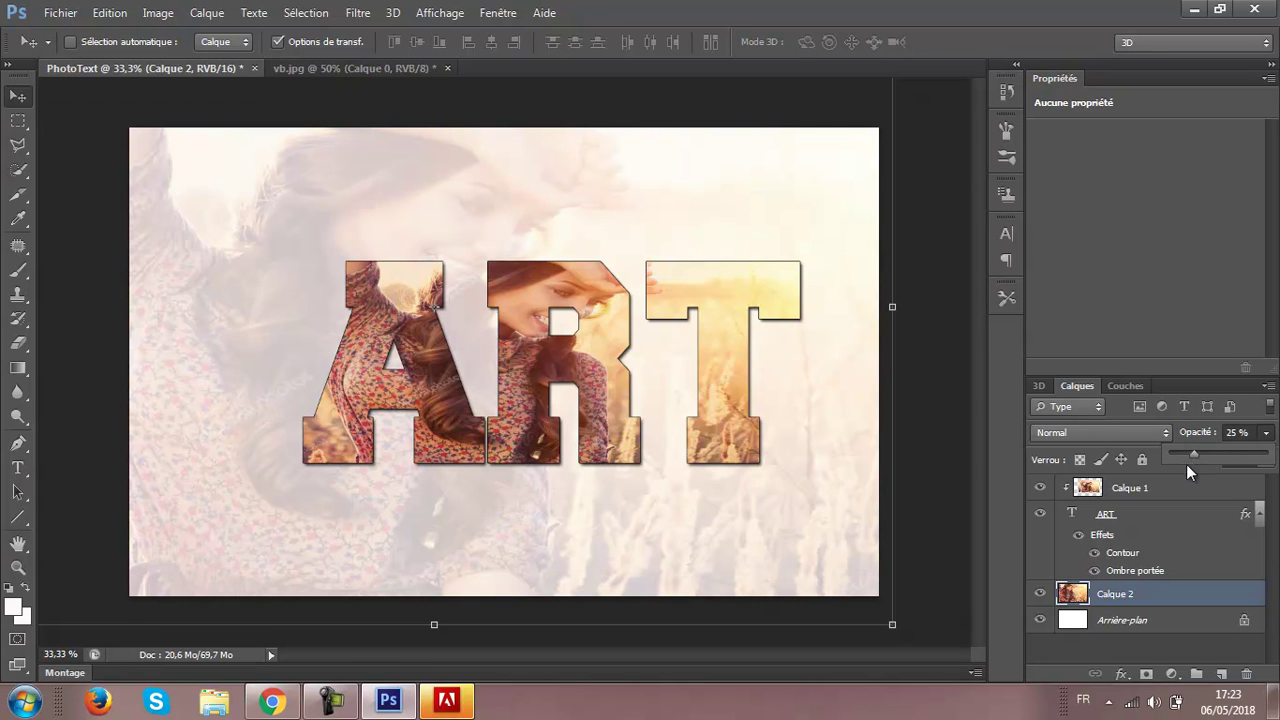
left_click(982, 460)
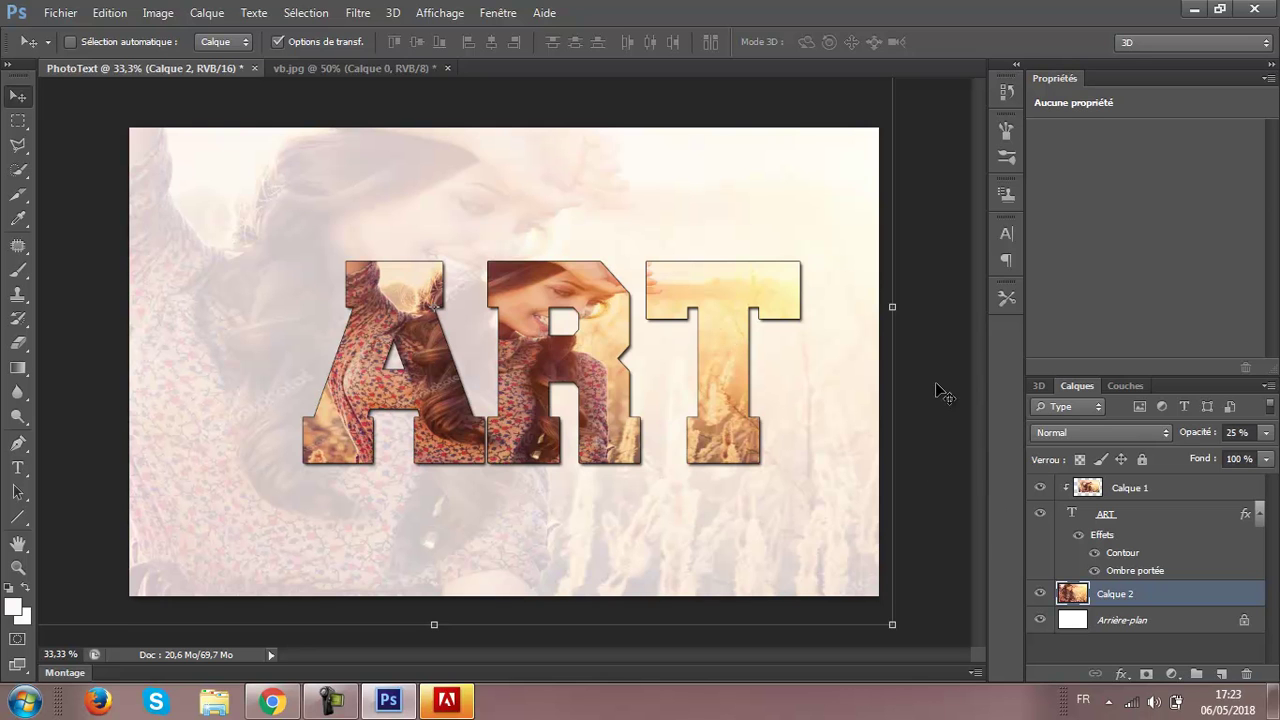
left_click(1115, 488)
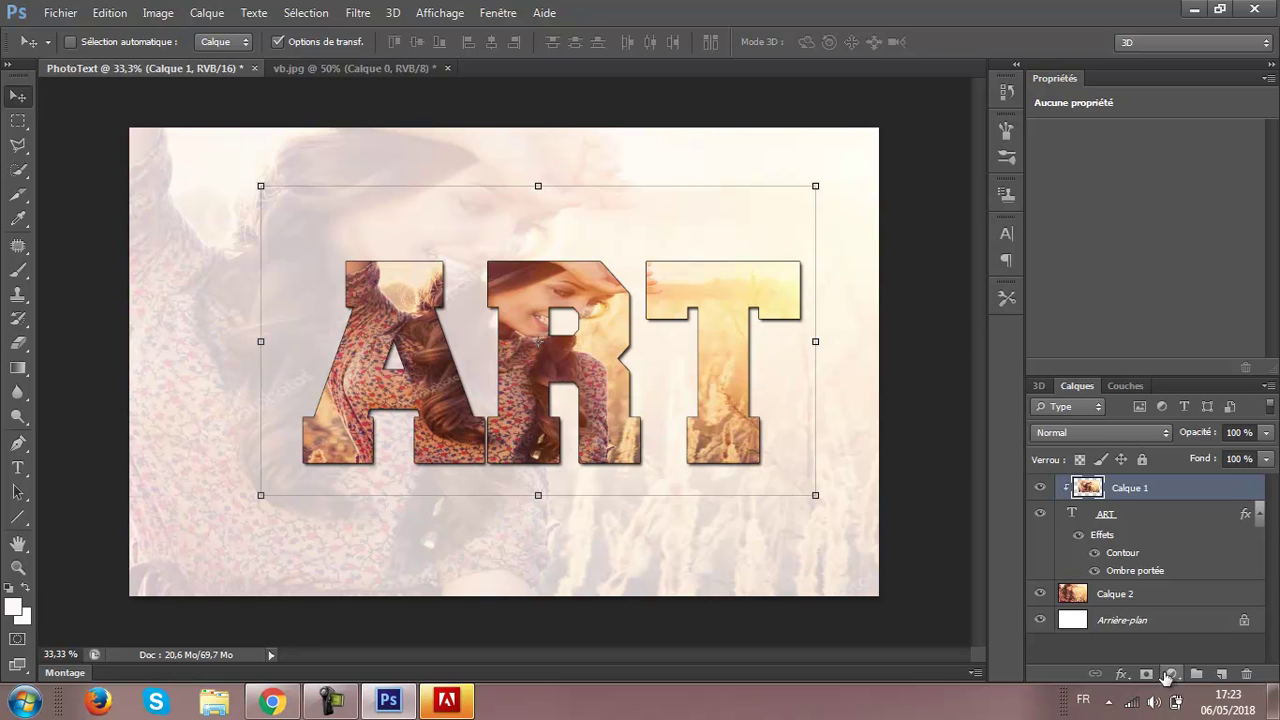
Add a Color Balance adjustment layer with midtones Cyan/Red -56 and Magenta/Green -73.
left_click(1175, 674)
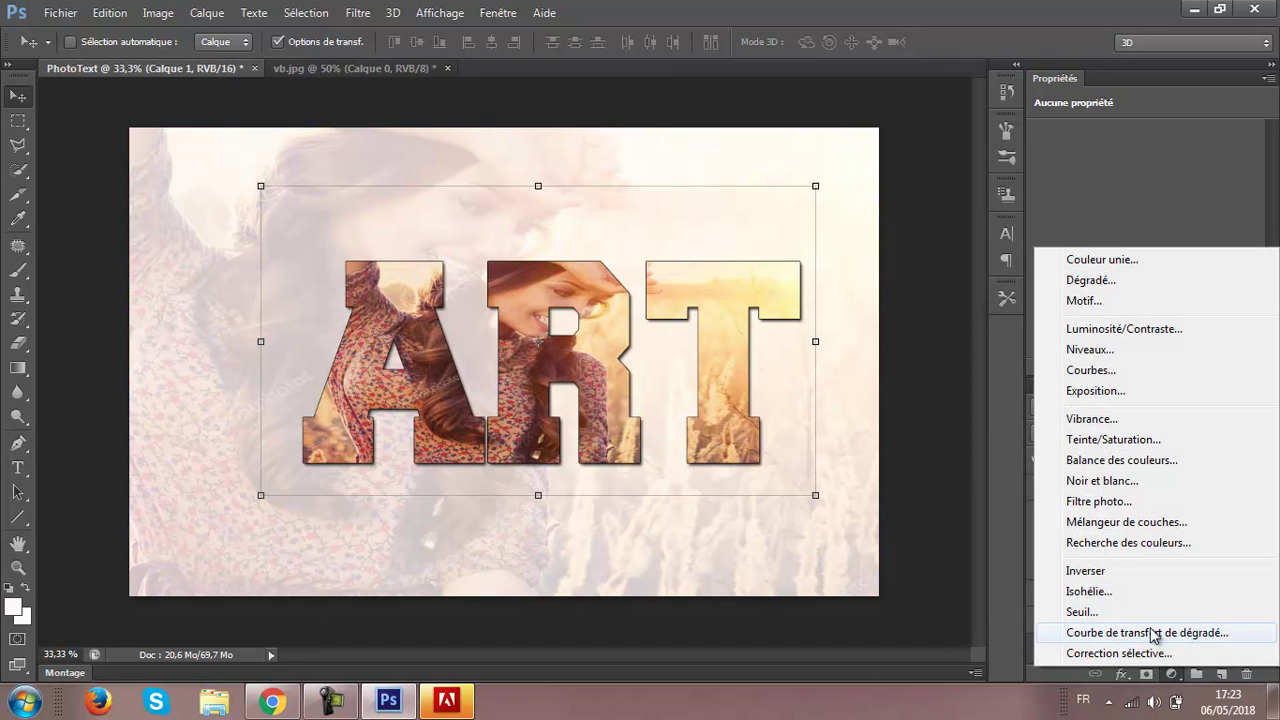
left_click(1091, 462)
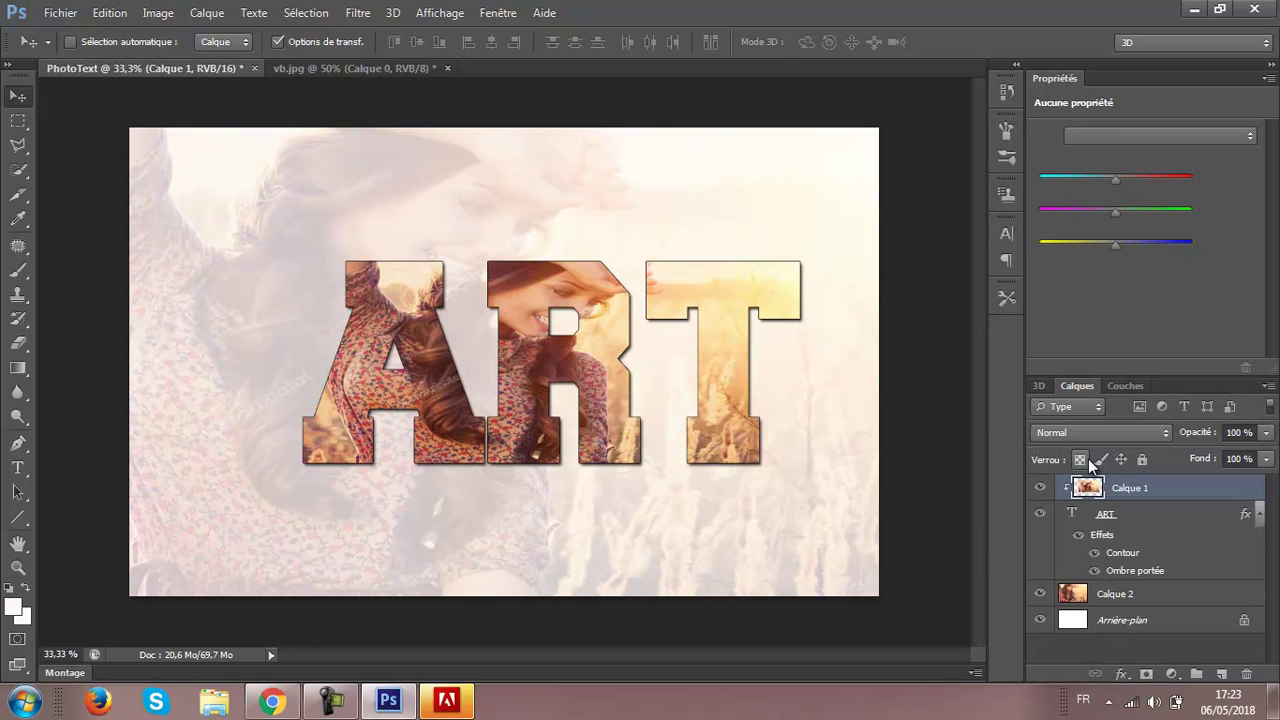
mouse_move(1113, 182)
left_mouse_down()
mouse_move(1072, 182)
mouse_move(1106, 212)
mouse_move(1077, 212)
left_mouse_up()
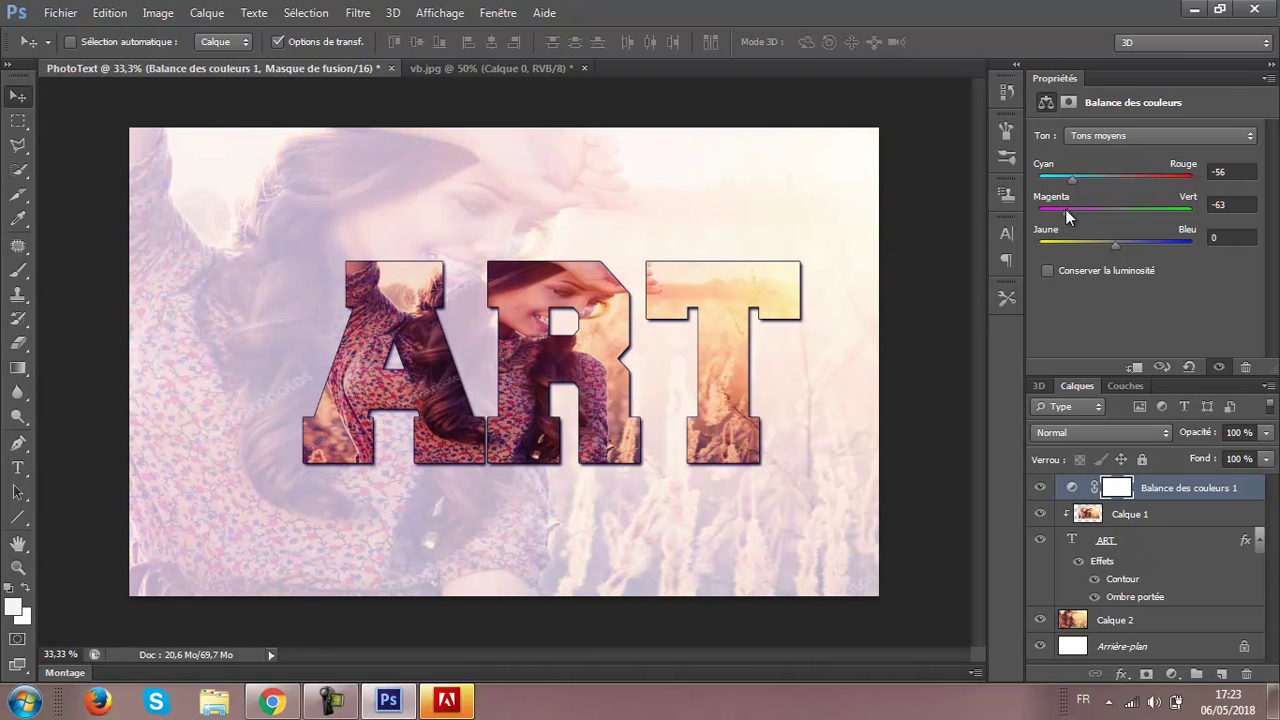
mouse_move(1064, 213)
left_mouse_down()
mouse_move(1098, 245)
mouse_move(1084, 245)
left_mouse_up()
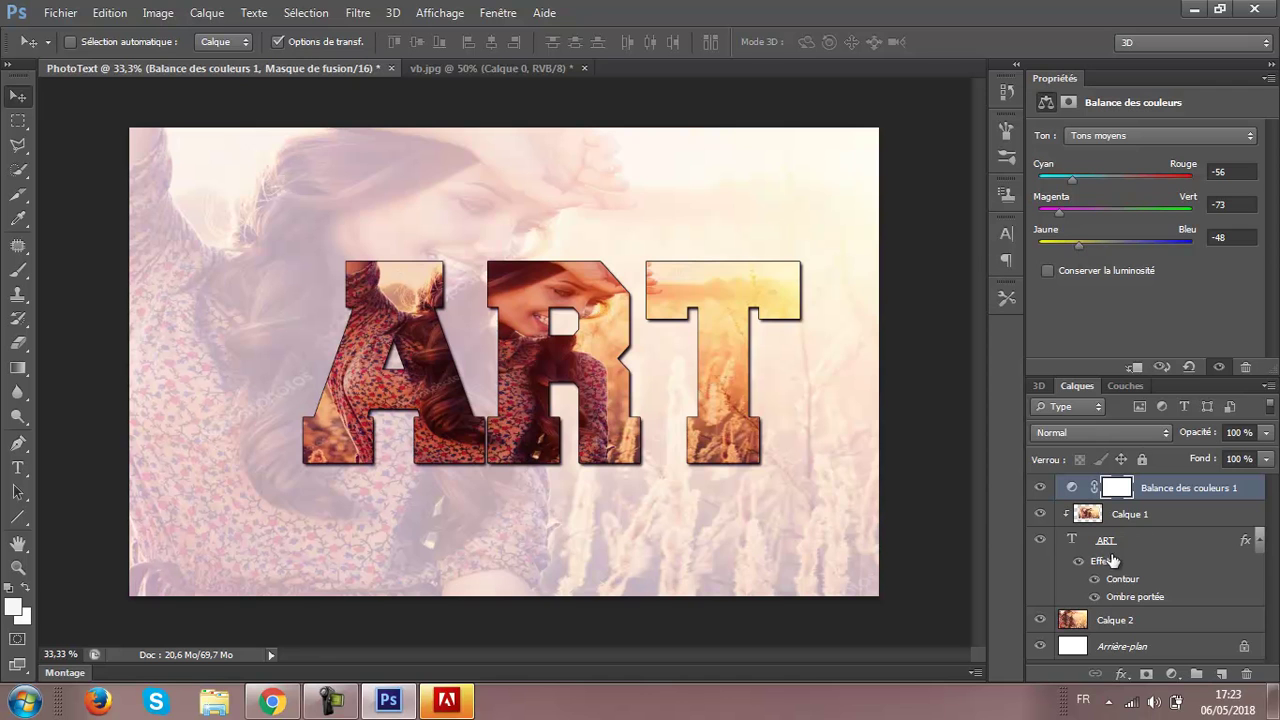
Move the ART text slightly left and up, then duplicate the ART layer as ART copie.
mouse_move(738, 440)
left_mouse_down()
mouse_move(657, 425)
mouse_move(673, 427)
left_mouse_up()
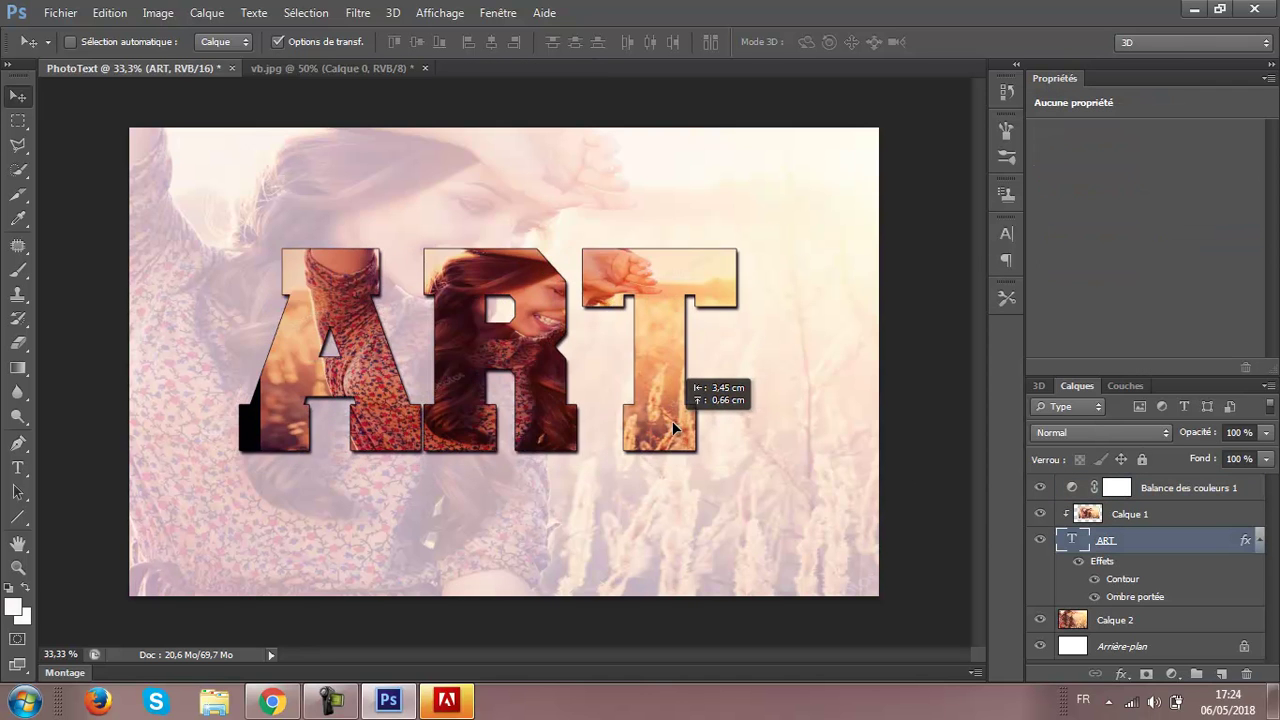
left_click_drag(673, 427, 680, 428)
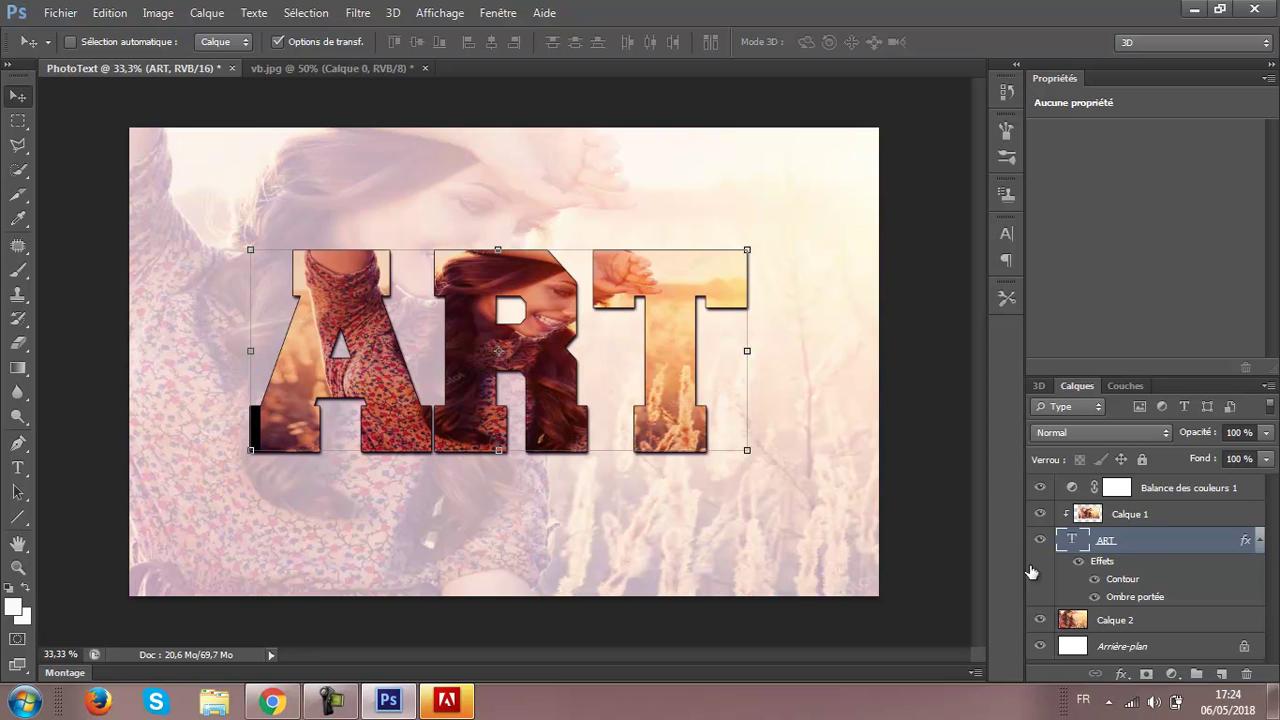
left_click(1120, 516)
left_click(1104, 540)
key("ctrl+j")
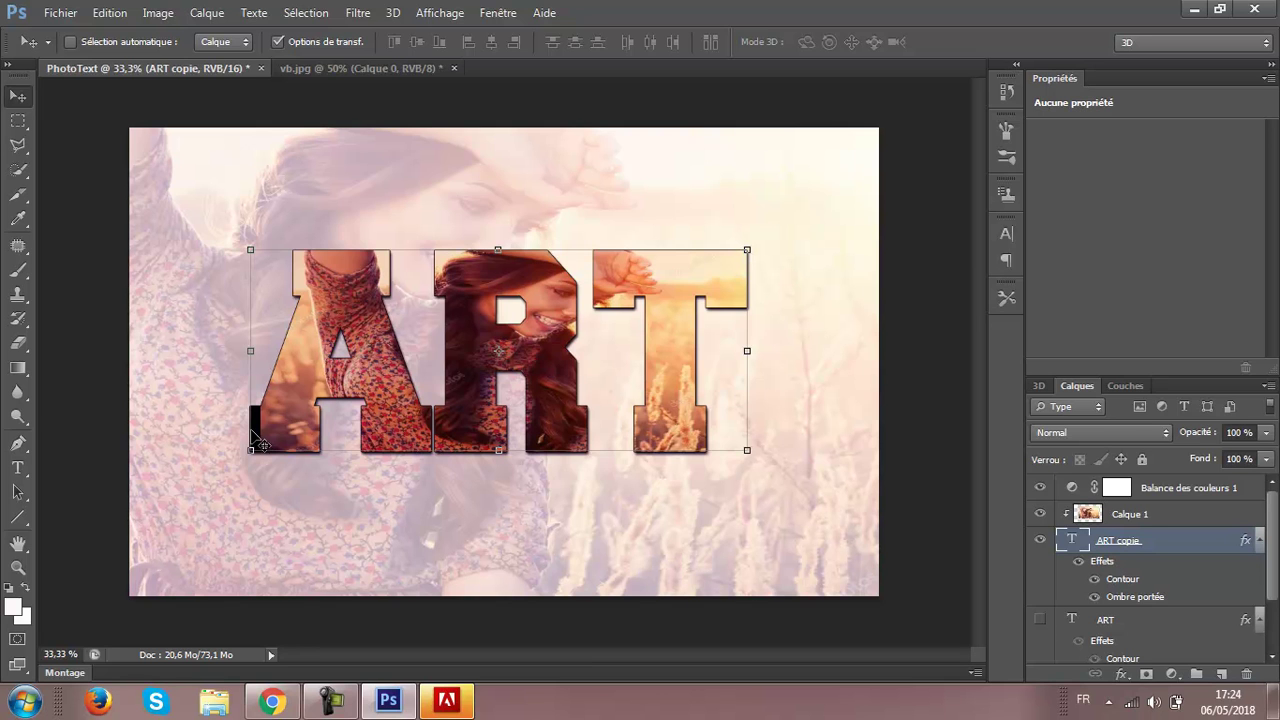
Rasterize the ART copie text and stretch it leftward to about 104.7 % width.
right_click(1130, 548)
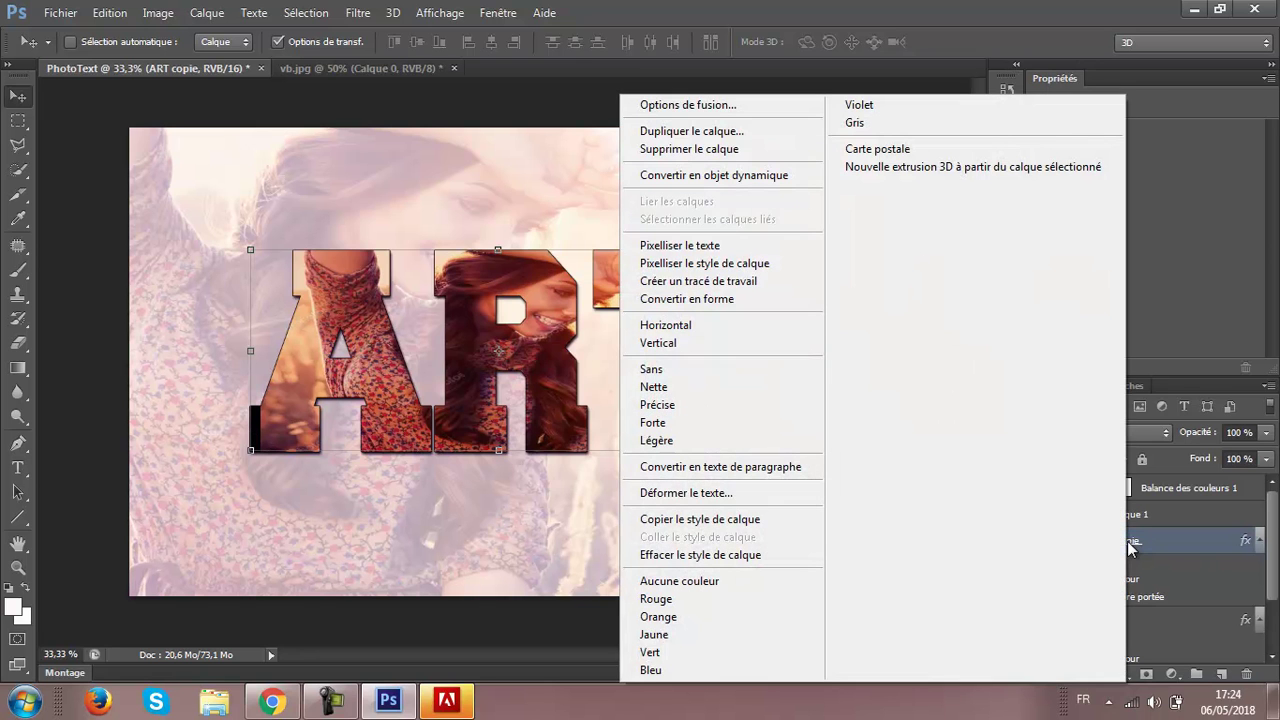
left_click(705, 247)
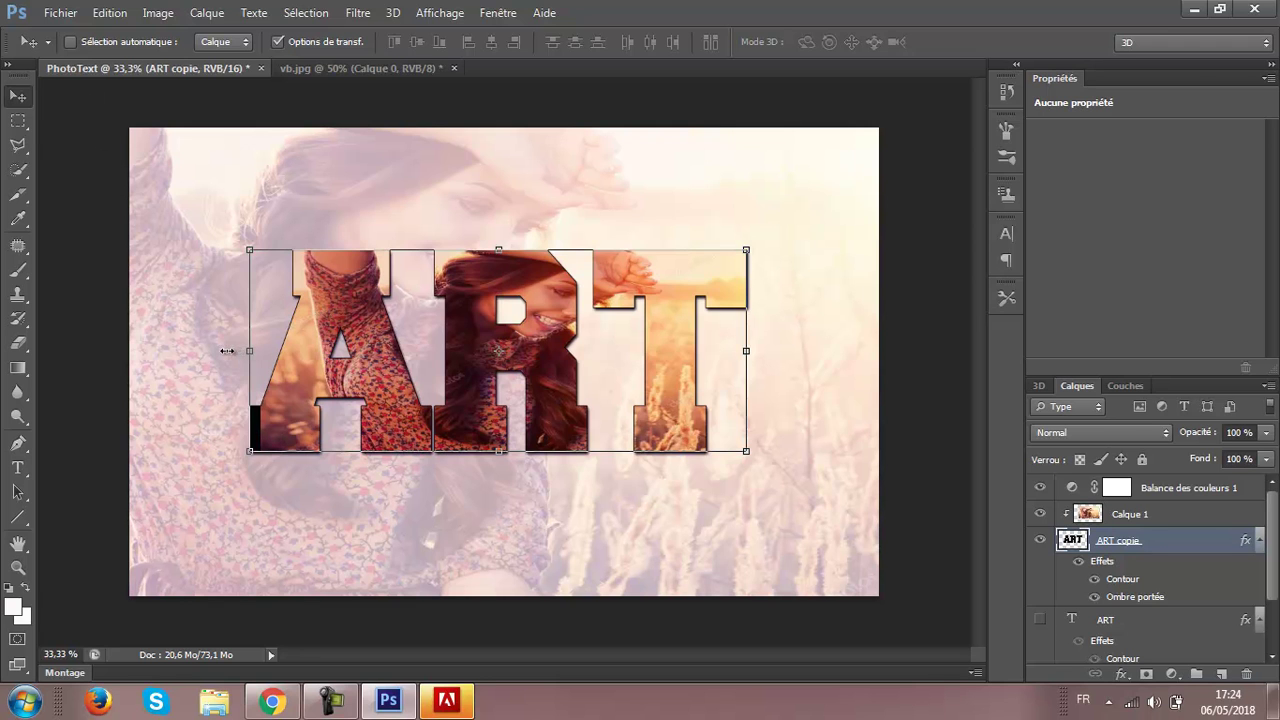
mouse_move(249, 351)
left_mouse_down()
mouse_move(226, 351)
mouse_move(249, 351)
left_mouse_up()
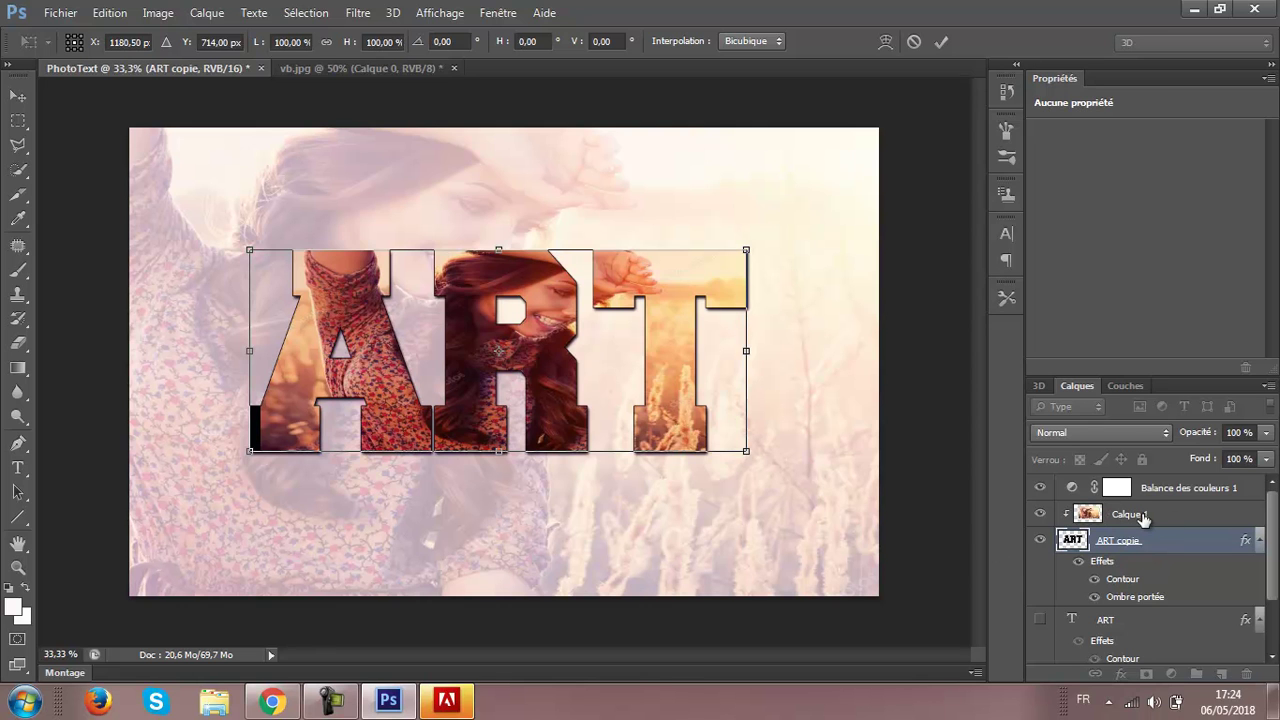
key("Return")
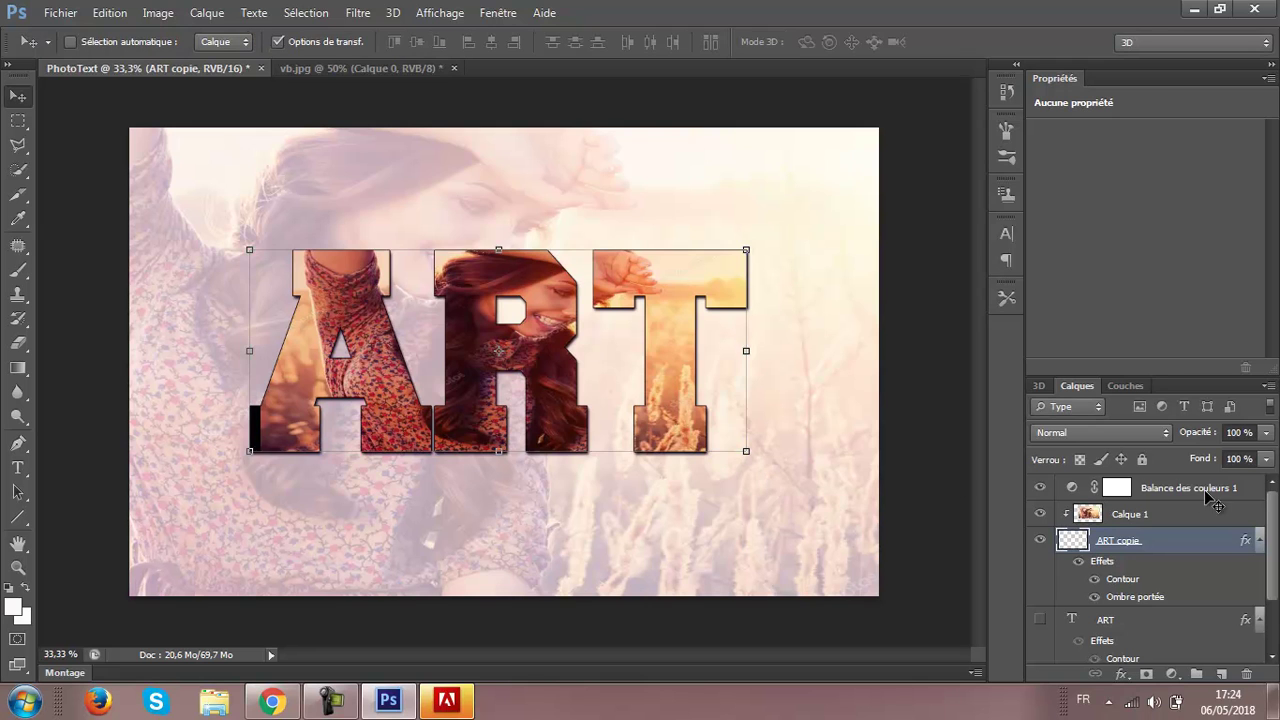
Stretch the clipped Calque 1 photo wider to the left to match the letters.
left_click(1126, 521)
left_click(262, 343)
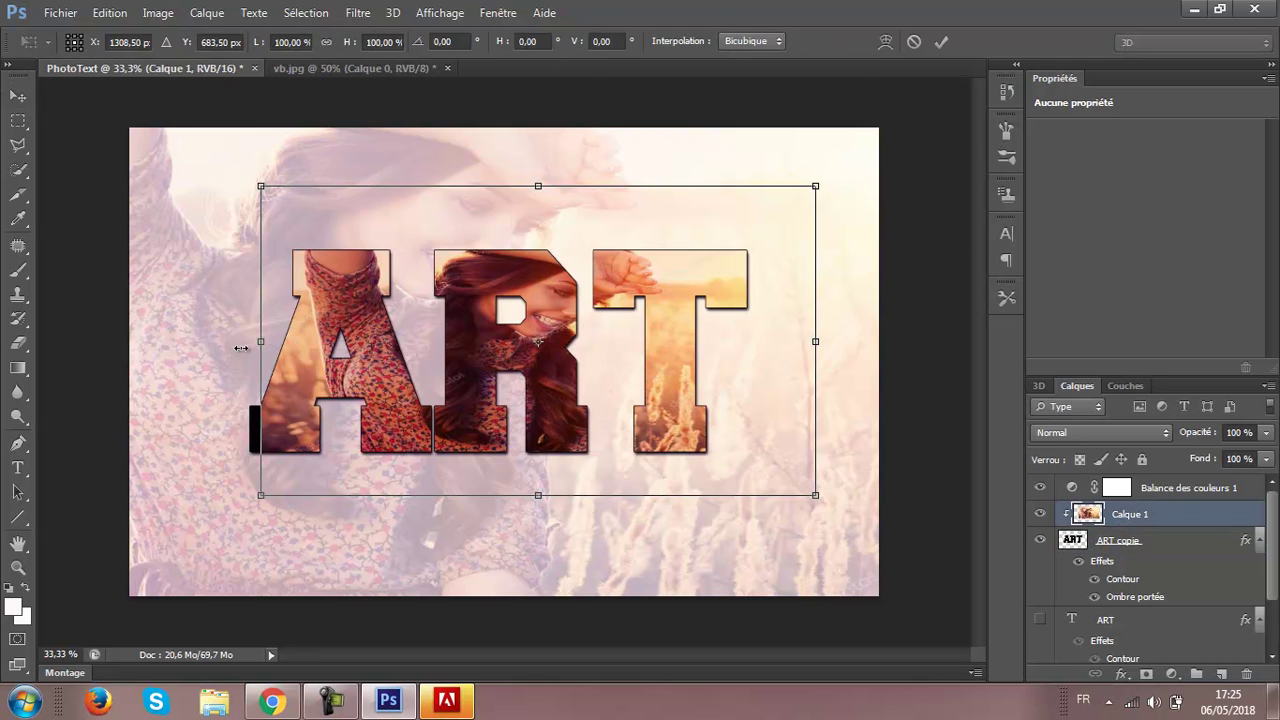
left_click_drag(241, 348, 241, 347)
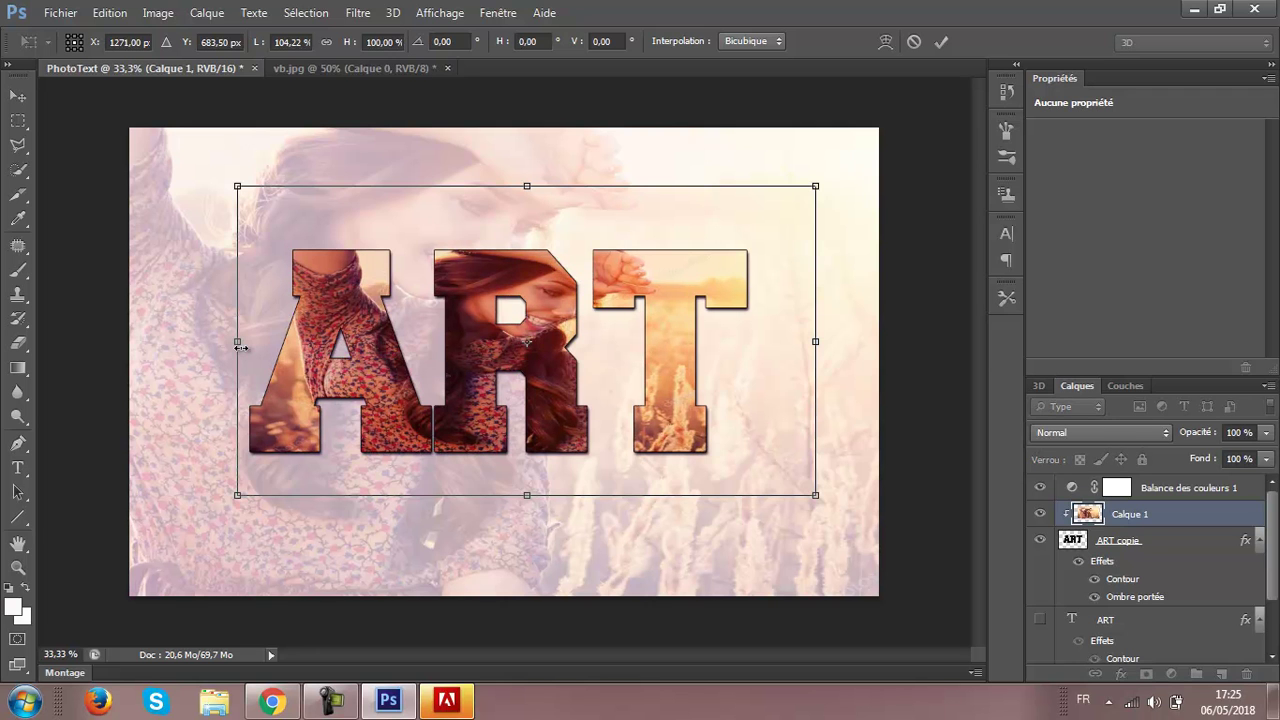
key("Return")
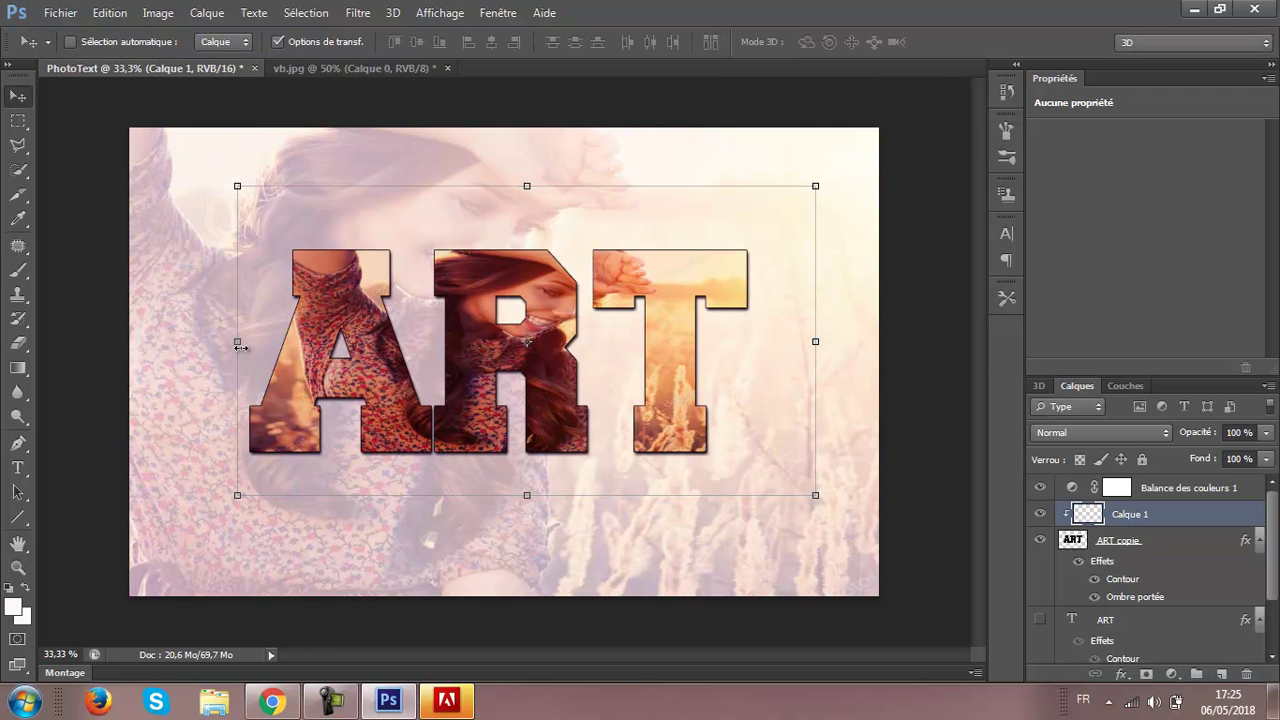
Set up the Brush tool with starburst brush 2468 at 360 px.
left_click(20, 271)
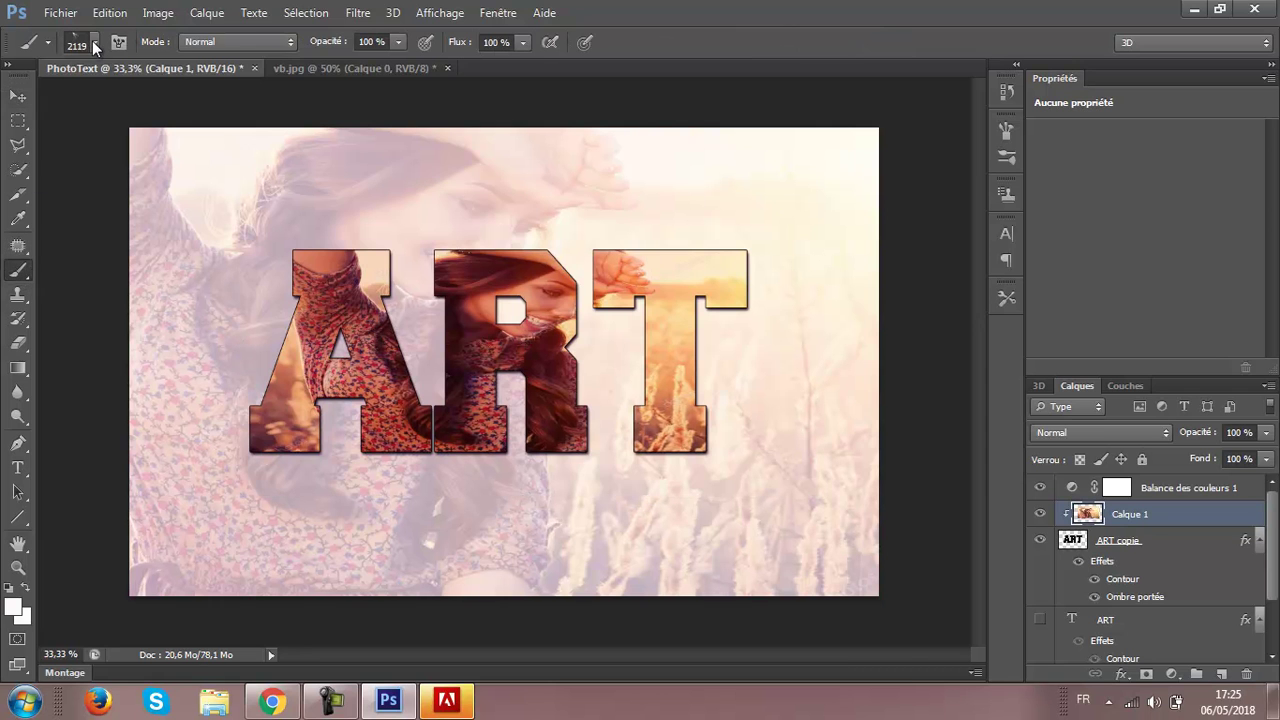
left_click(94, 46)
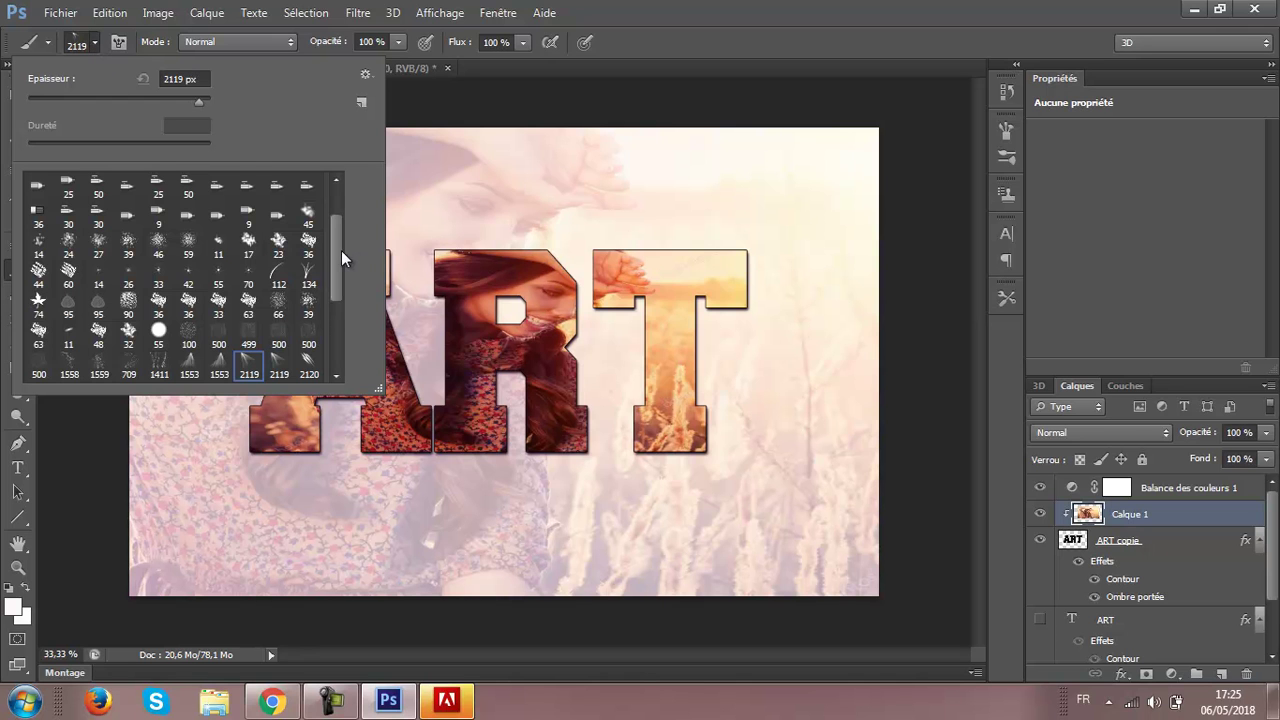
left_click_drag(341, 250, 335, 291)
scroll(334, 293, "down", 2)
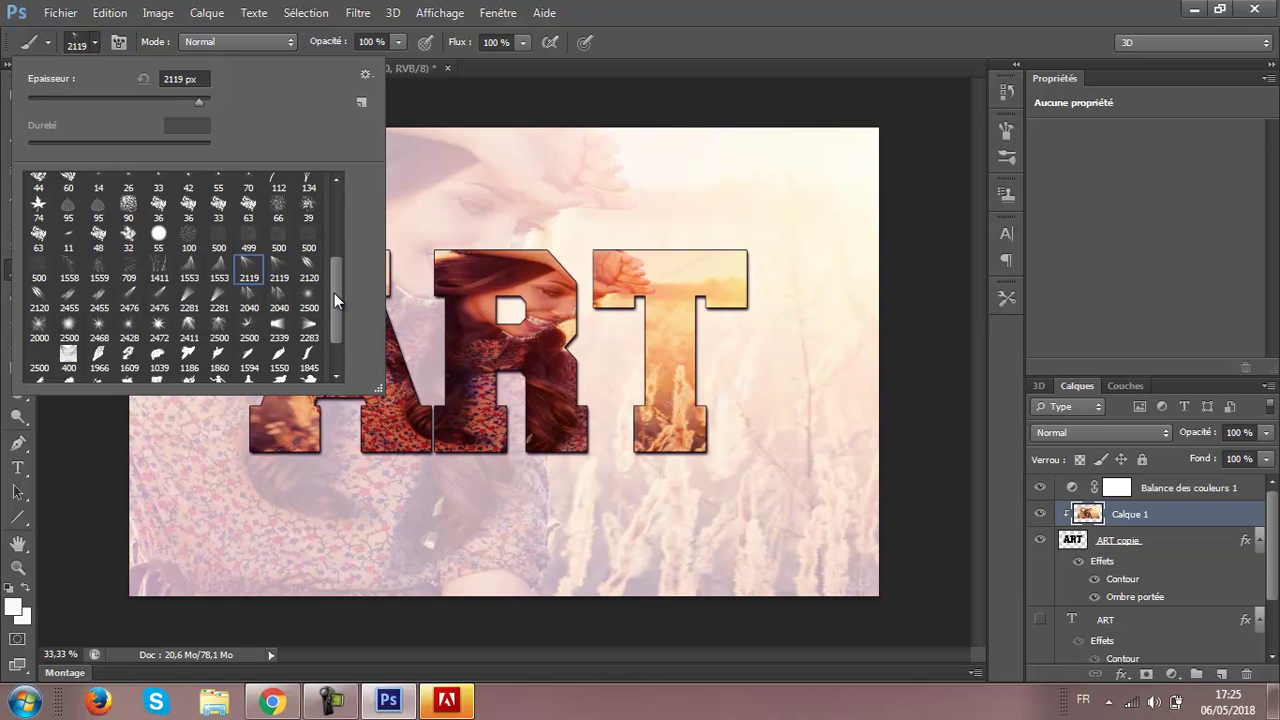
left_click(99, 328)
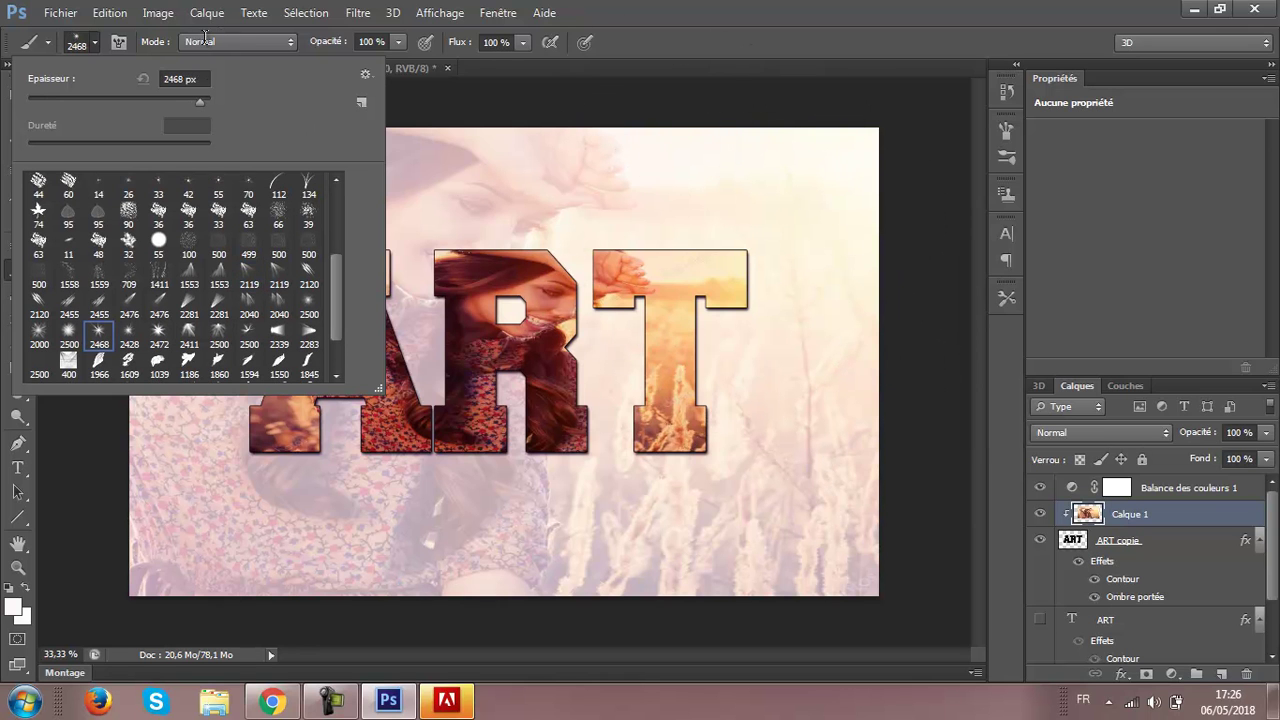
left_click(189, 101)
left_click(179, 99)
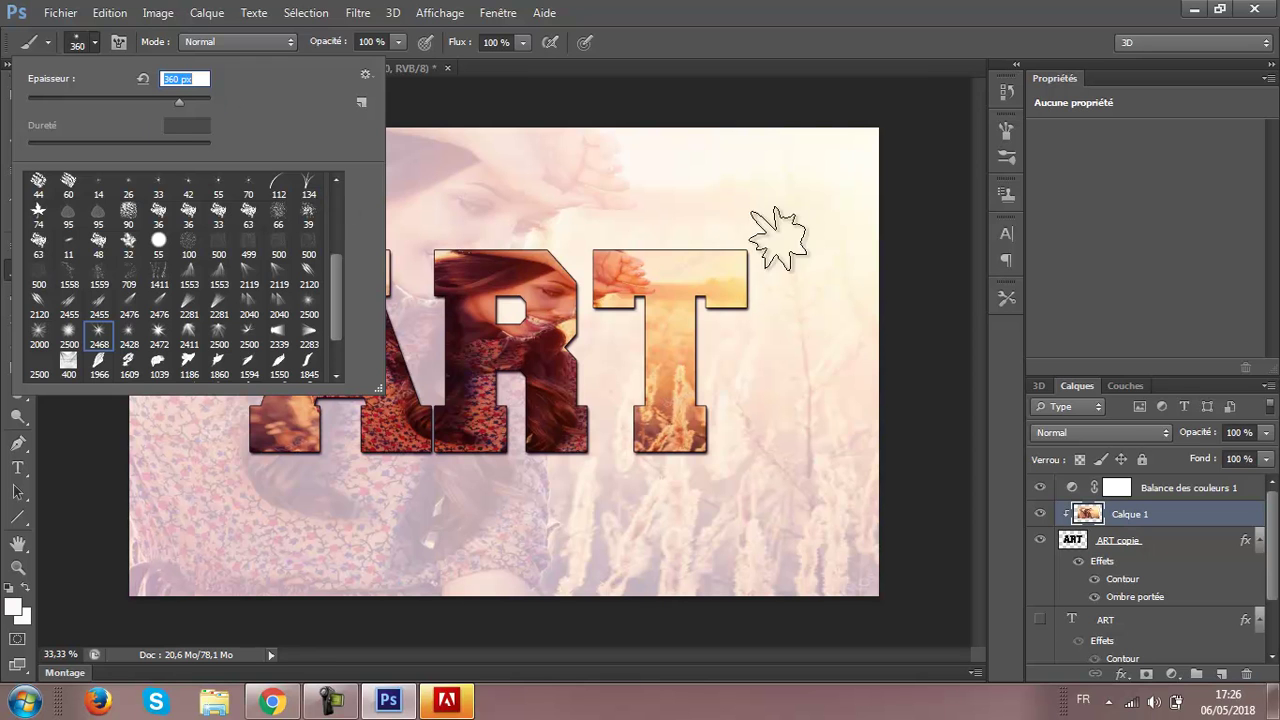
left_click(742, 256)
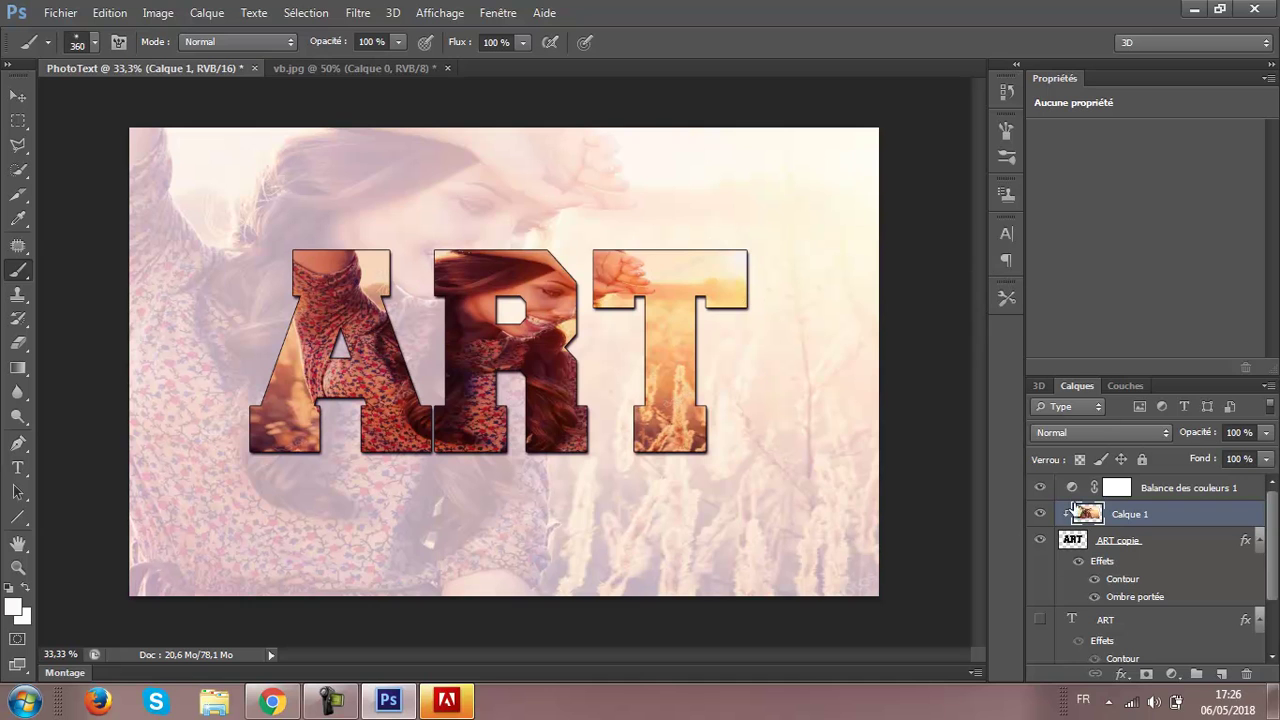
Stamp black starbursts on ART copie at the T's top-right, A's top-left and R's base.
left_click(1105, 543)
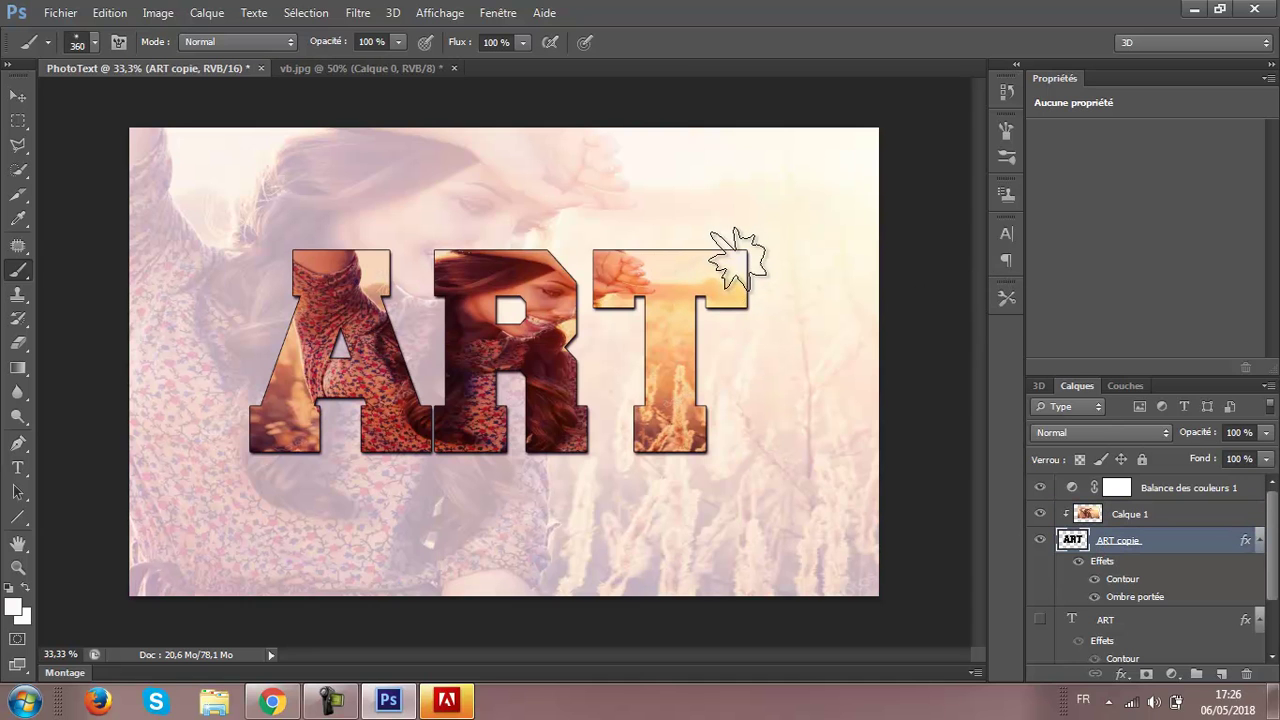
left_click(738, 250)
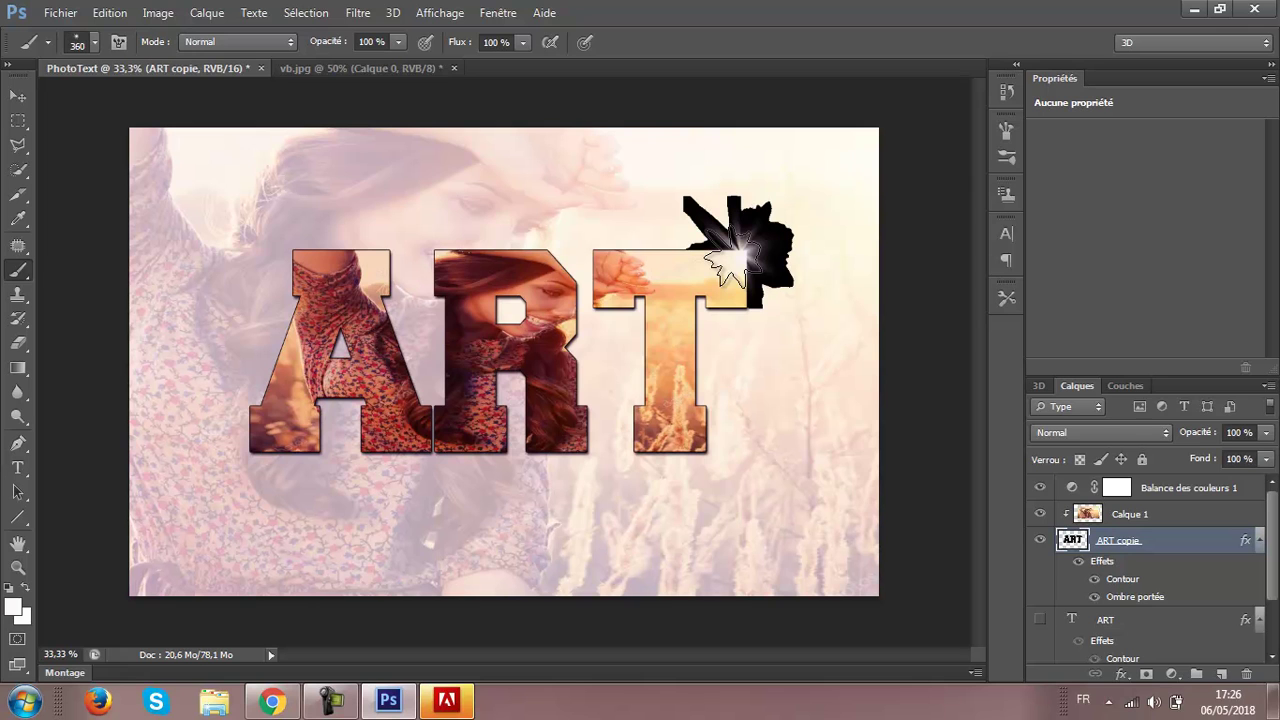
left_click(294, 256)
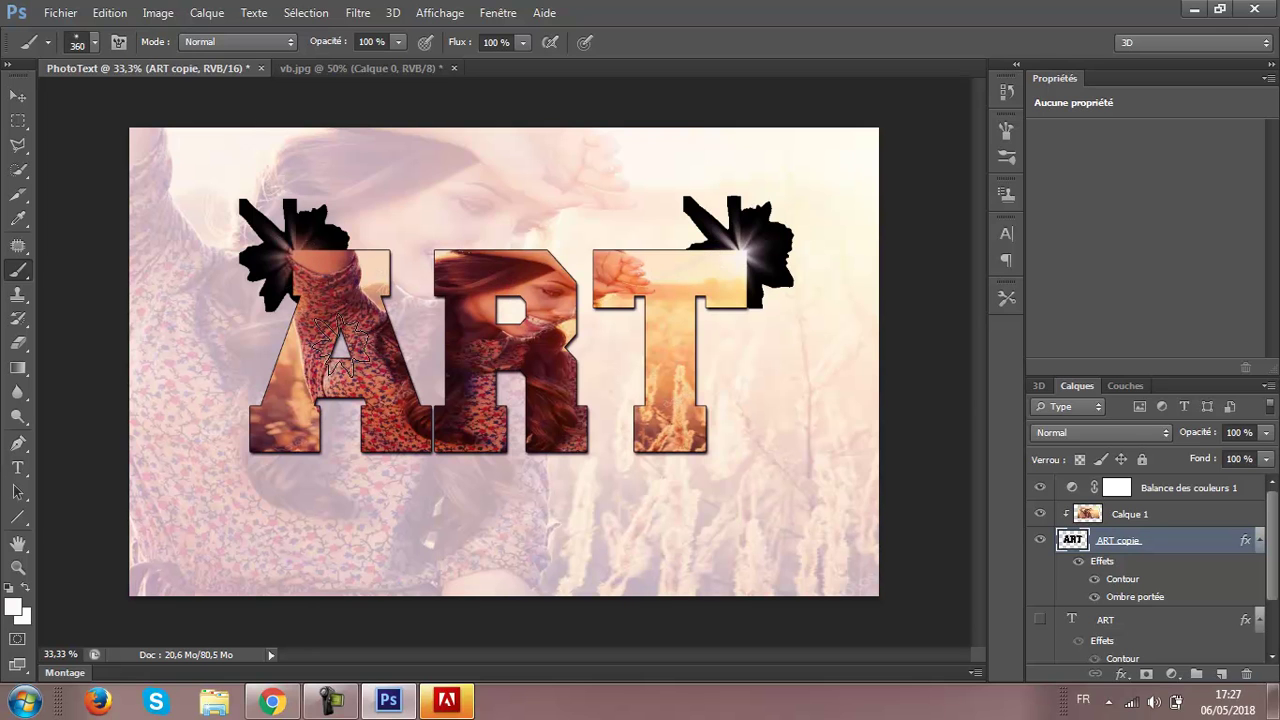
left_click(574, 442)
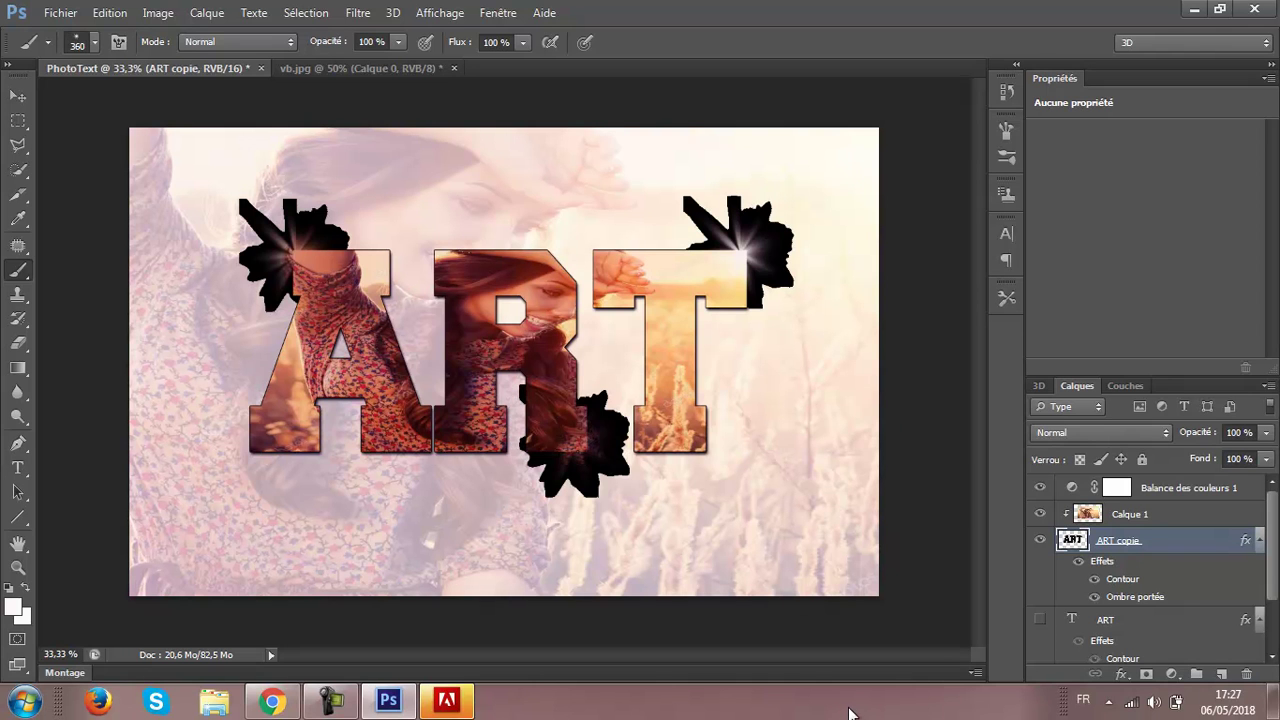
Hide the faded Calque 2 photo and select the Arrière-plan background layer.
key("v")
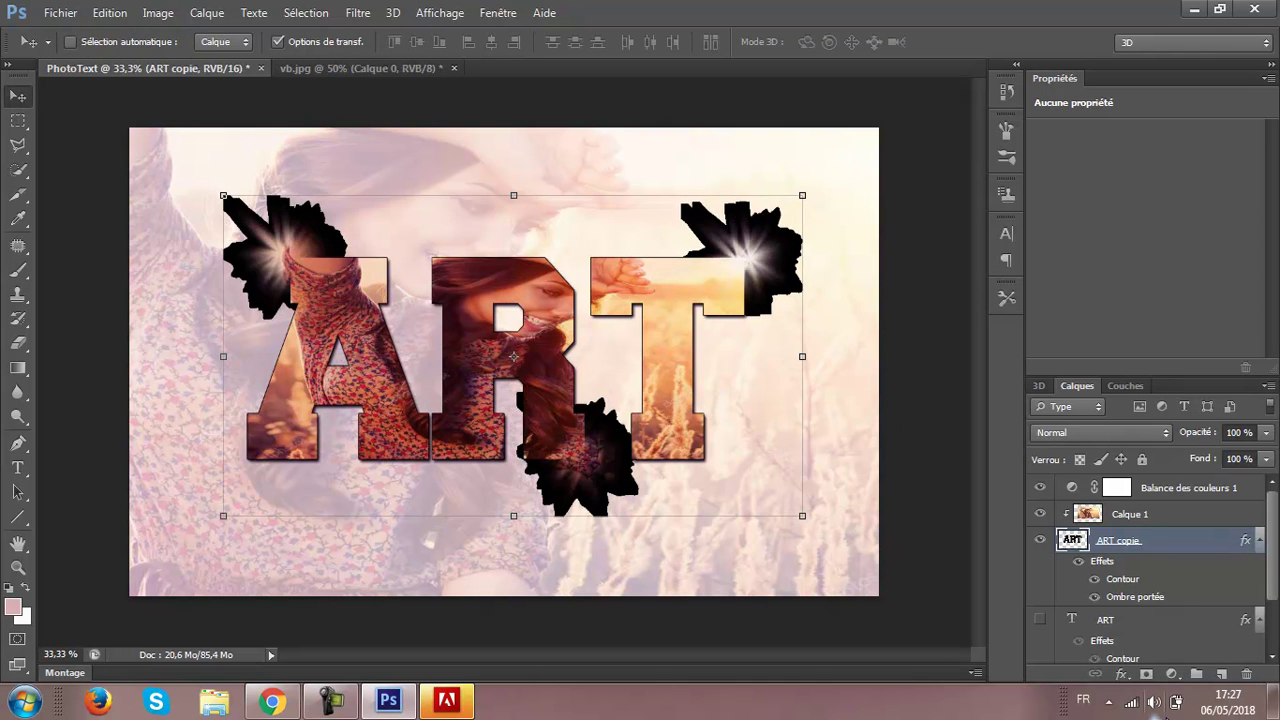
left_click_drag(1276, 505, 1276, 600)
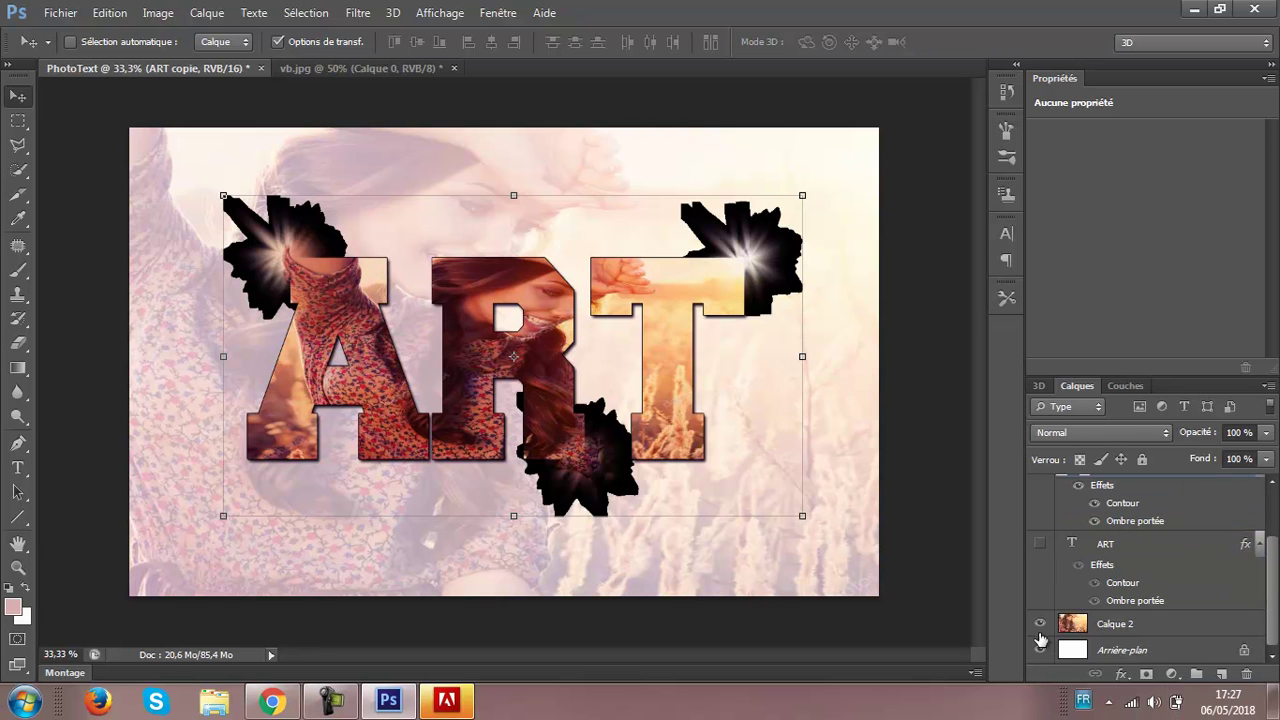
left_click(1040, 648)
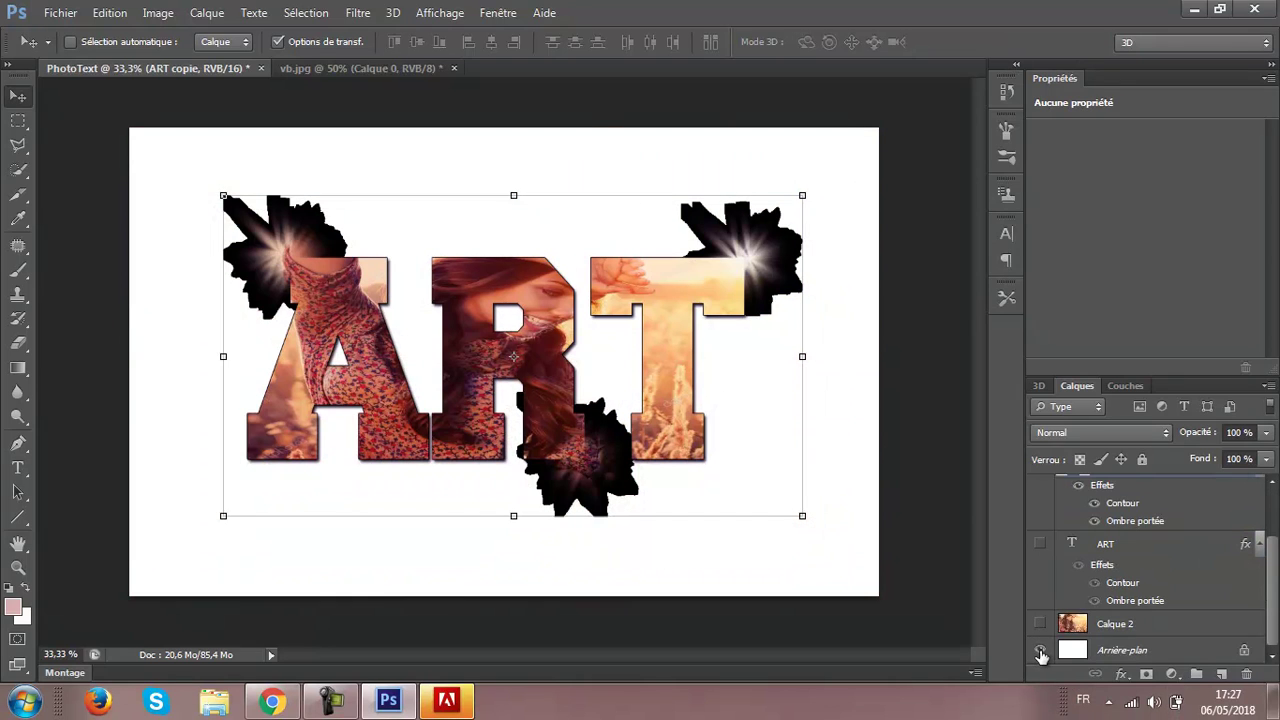
left_click(1076, 651)
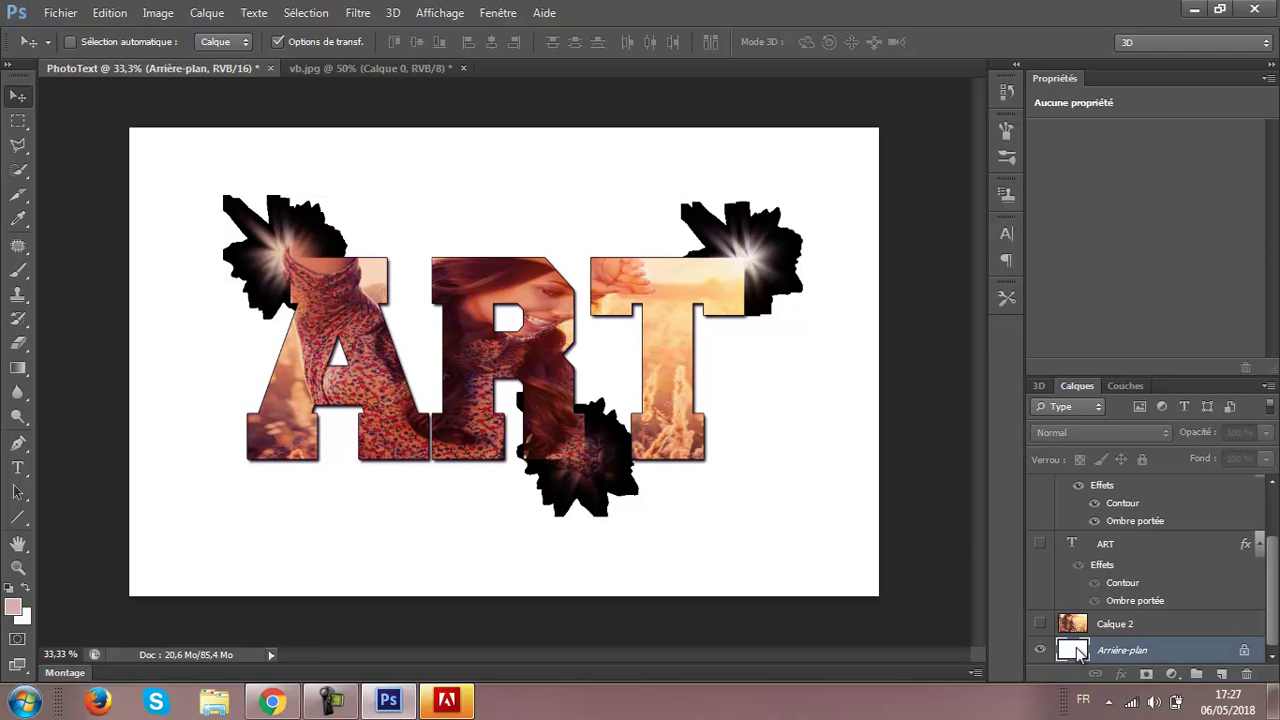
right_click(1076, 651)
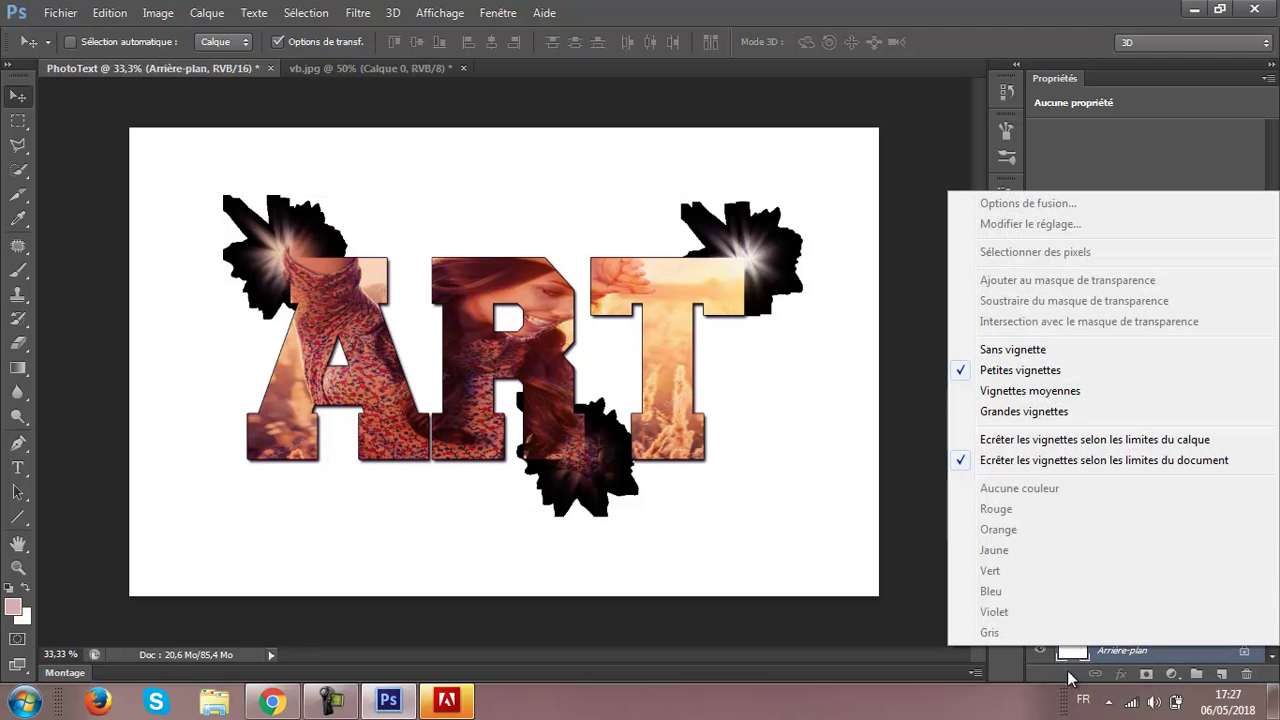
left_click(1088, 668)
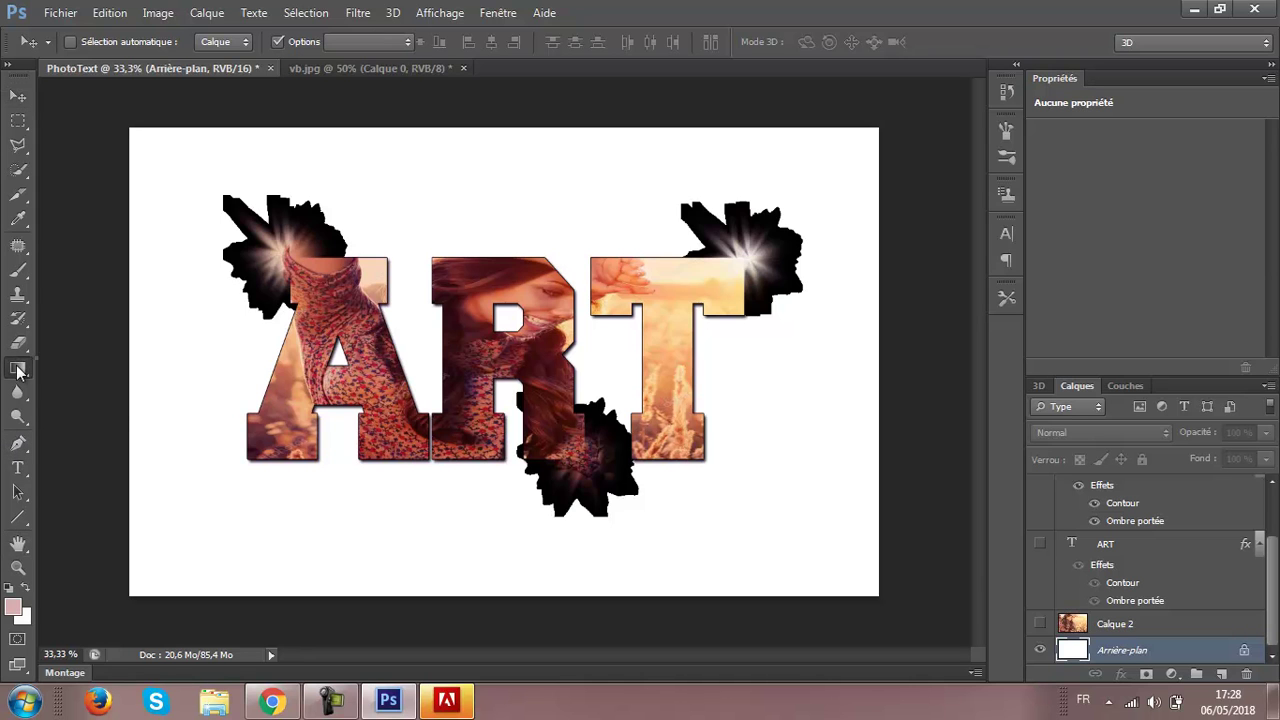
Fill the Arrière-plan background with solid black using the Paint Bucket.
left_click(18, 367)
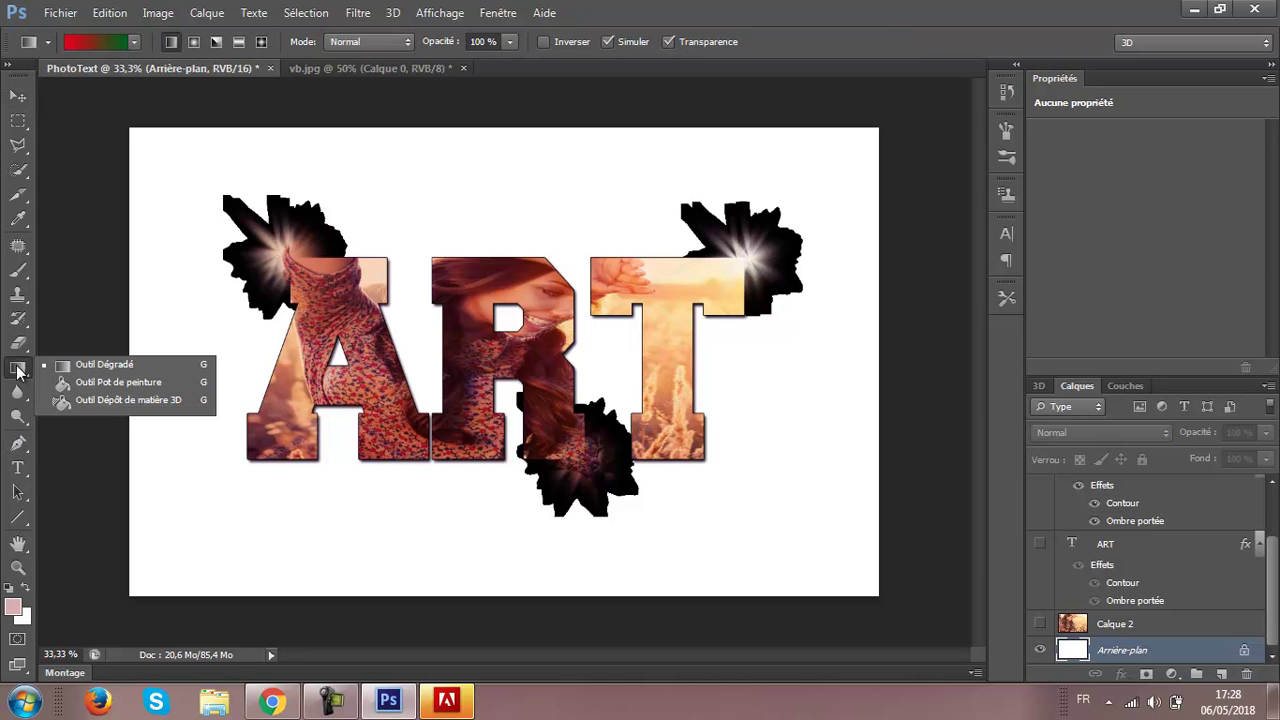
left_click(82, 384)
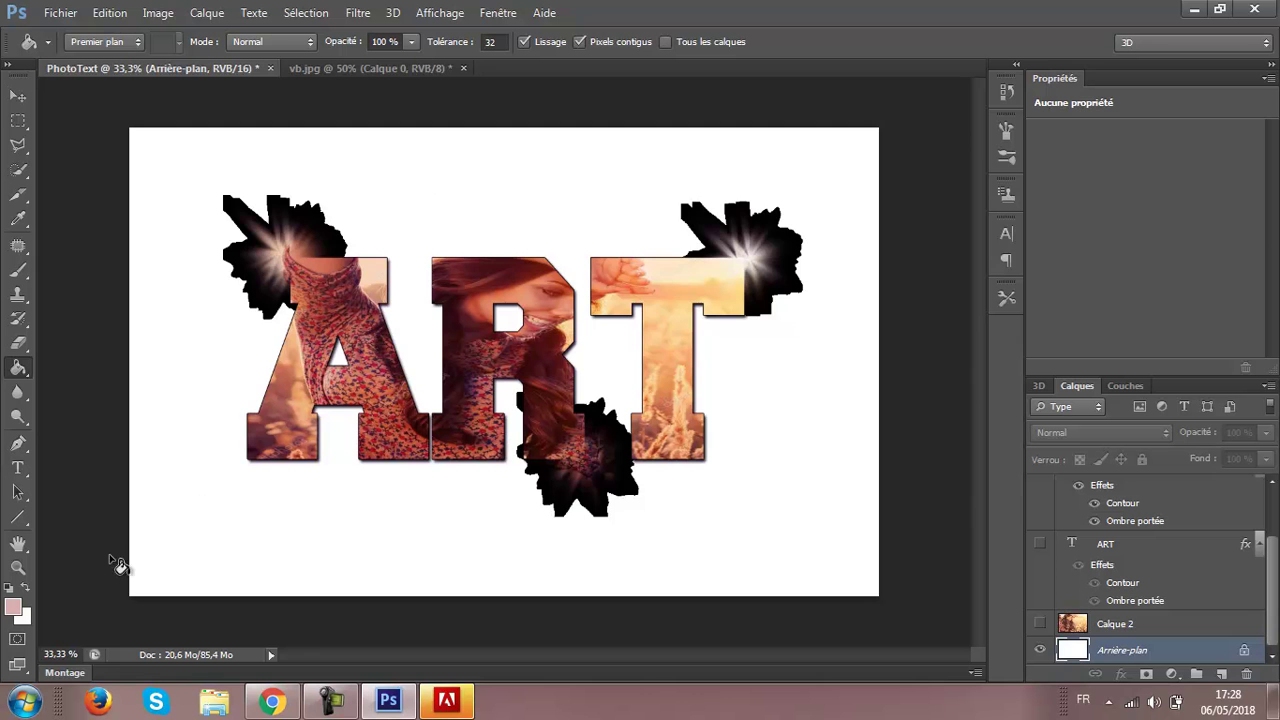
left_click(13, 607)
left_click(607, 318)
left_click(1042, 71)
key("g")
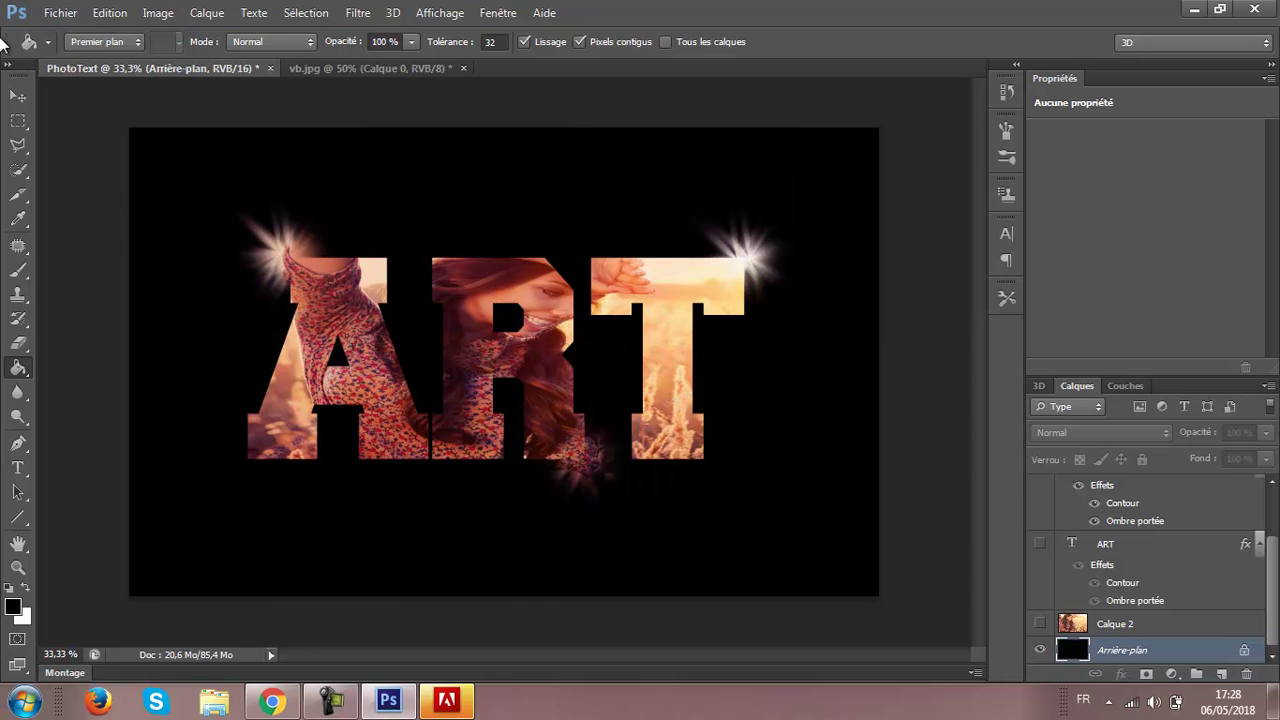
left_click(18, 96)
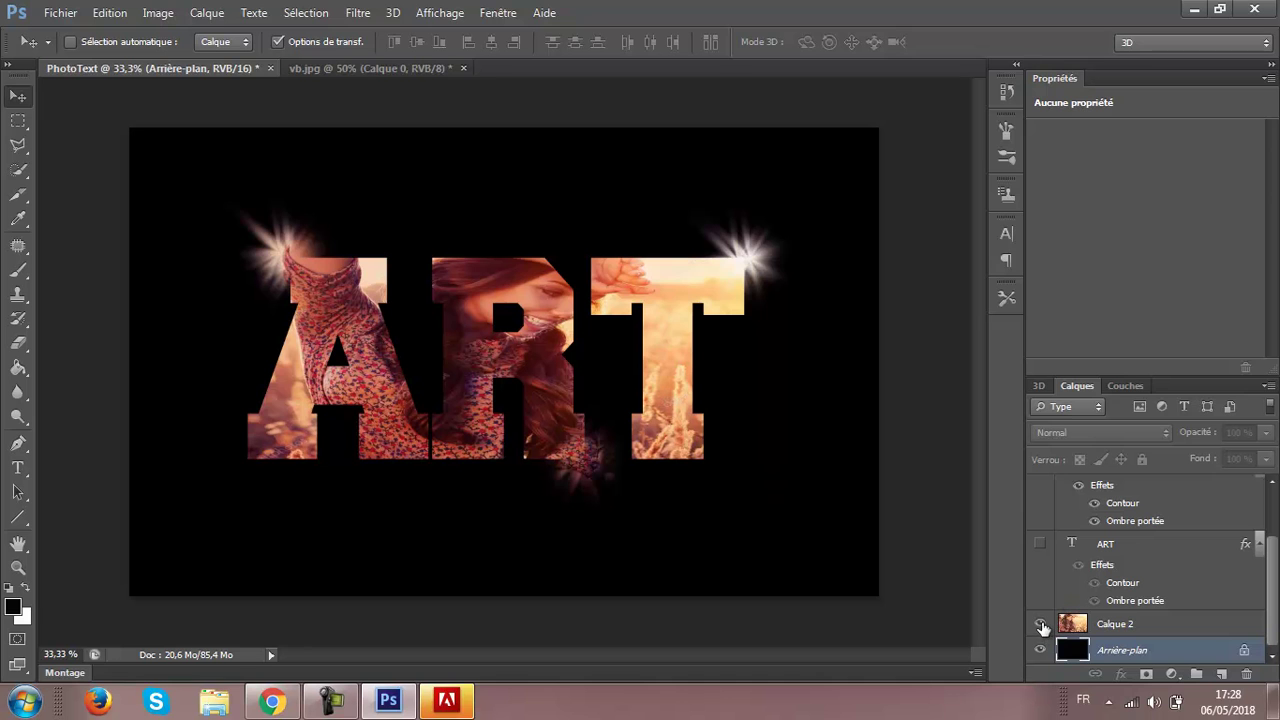
Show Calque 2 again and set its layer opacity to about 18 %.
left_click(1040, 624)
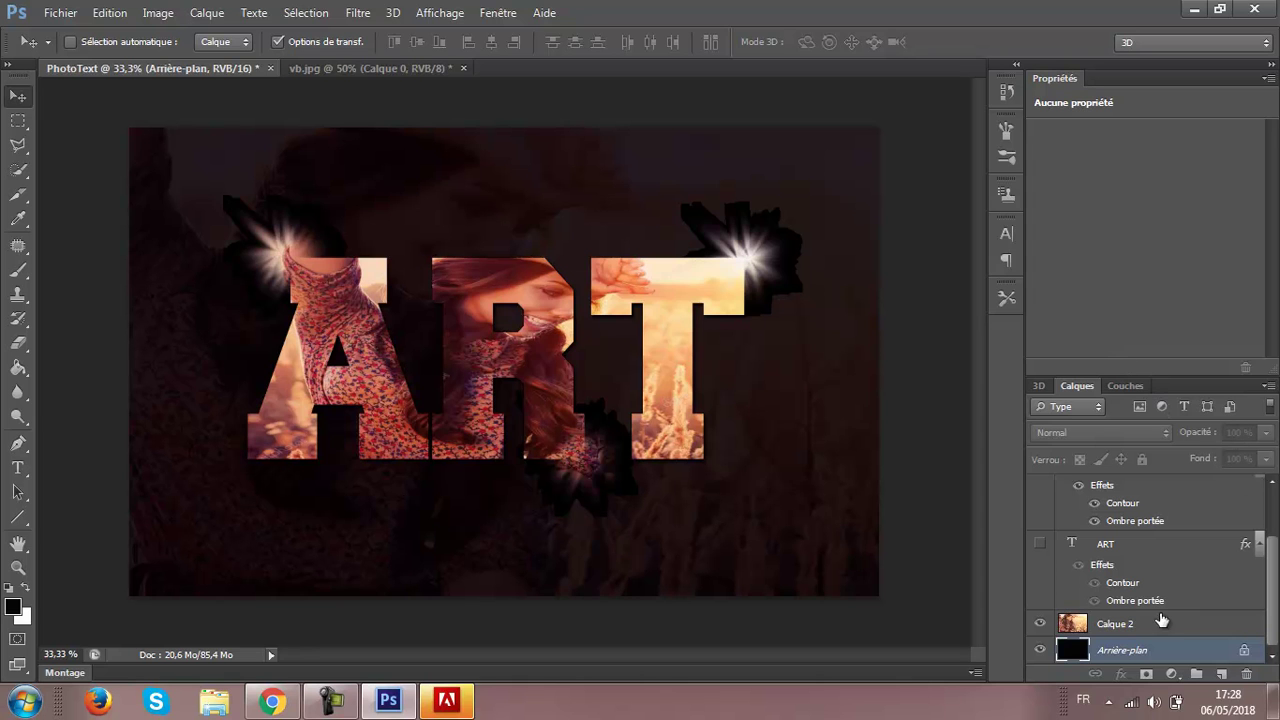
left_click(1120, 628)
left_click(1266, 459)
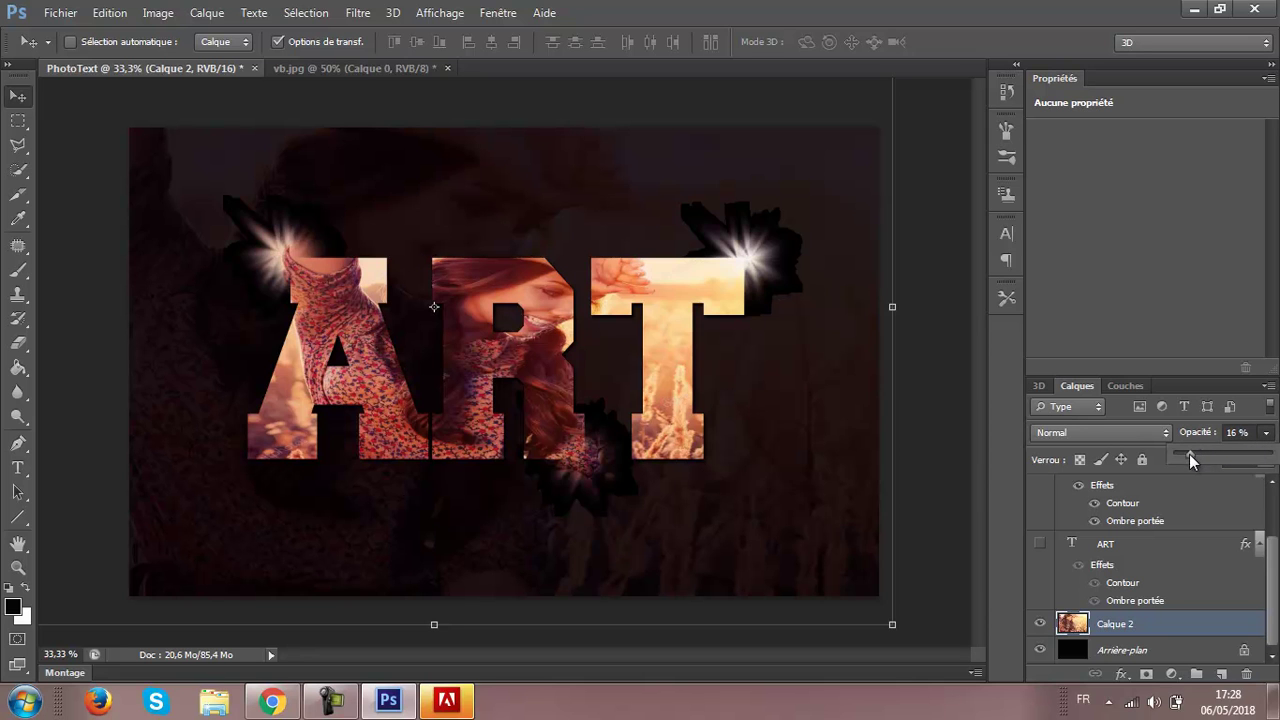
left_click_drag(1185, 457, 1184, 458)
left_click_drag(1183, 459, 1186, 459)
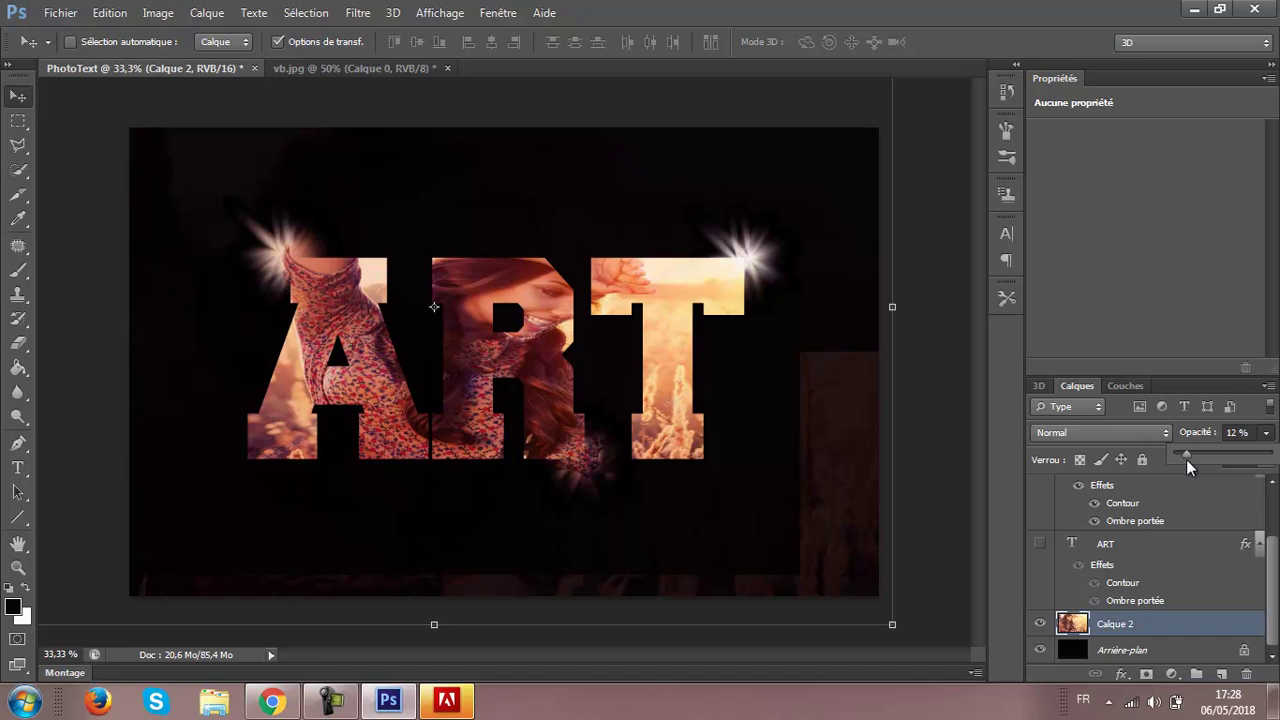
left_click_drag(1189, 455, 1193, 454)
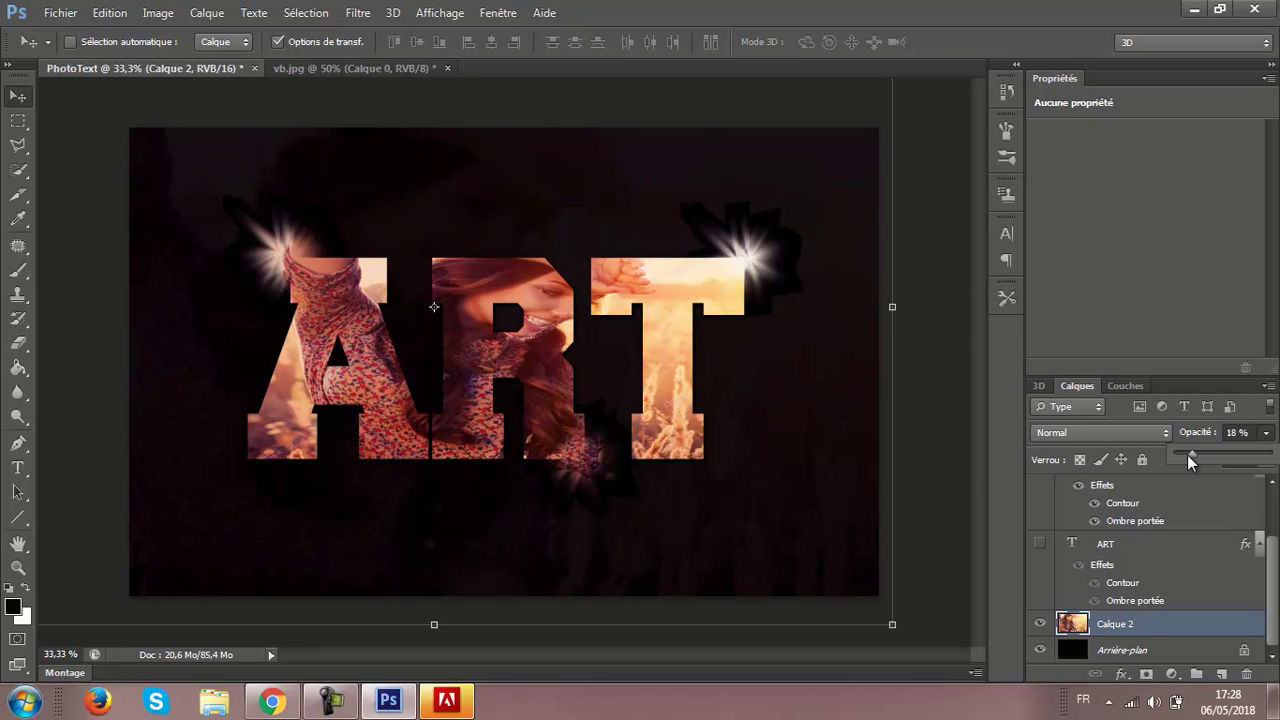
left_click(519, 292)
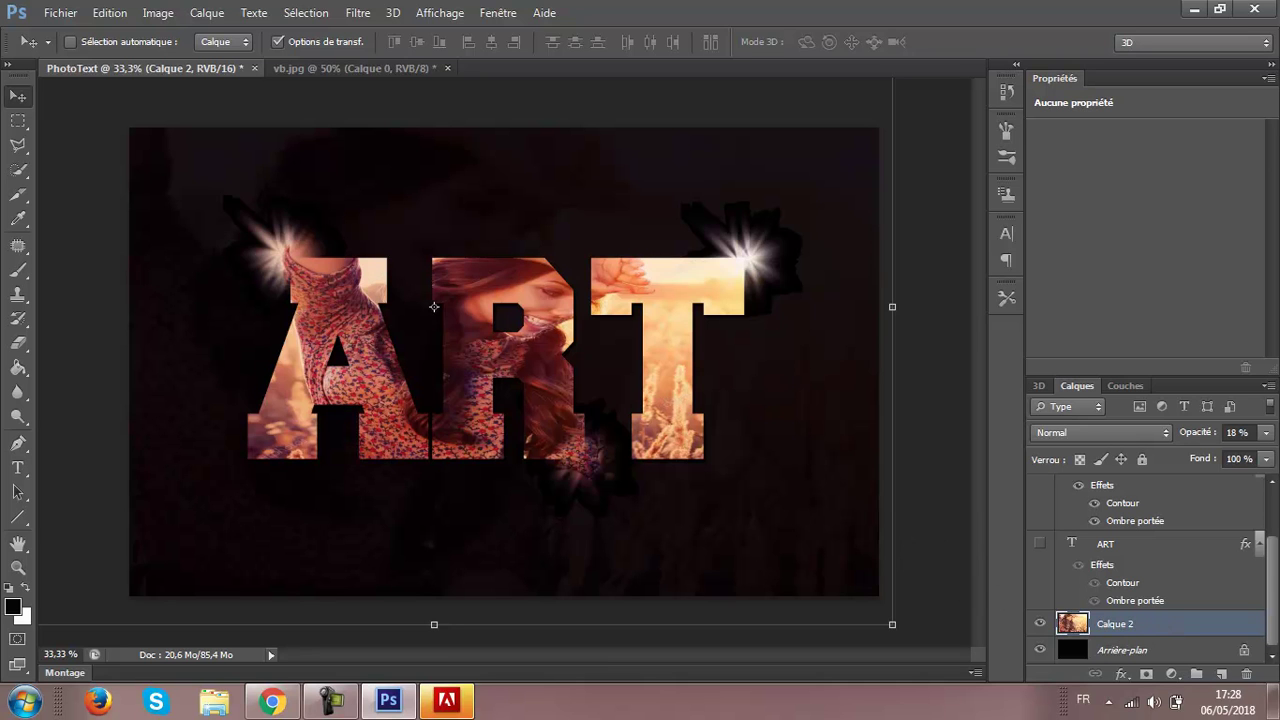
left_click(1172, 674)
Add a Levels adjustment layer, Niveaux 1, with output levels 20 to 234.
left_click(1020, 414)
left_click_drag(1276, 530, 1272, 497)
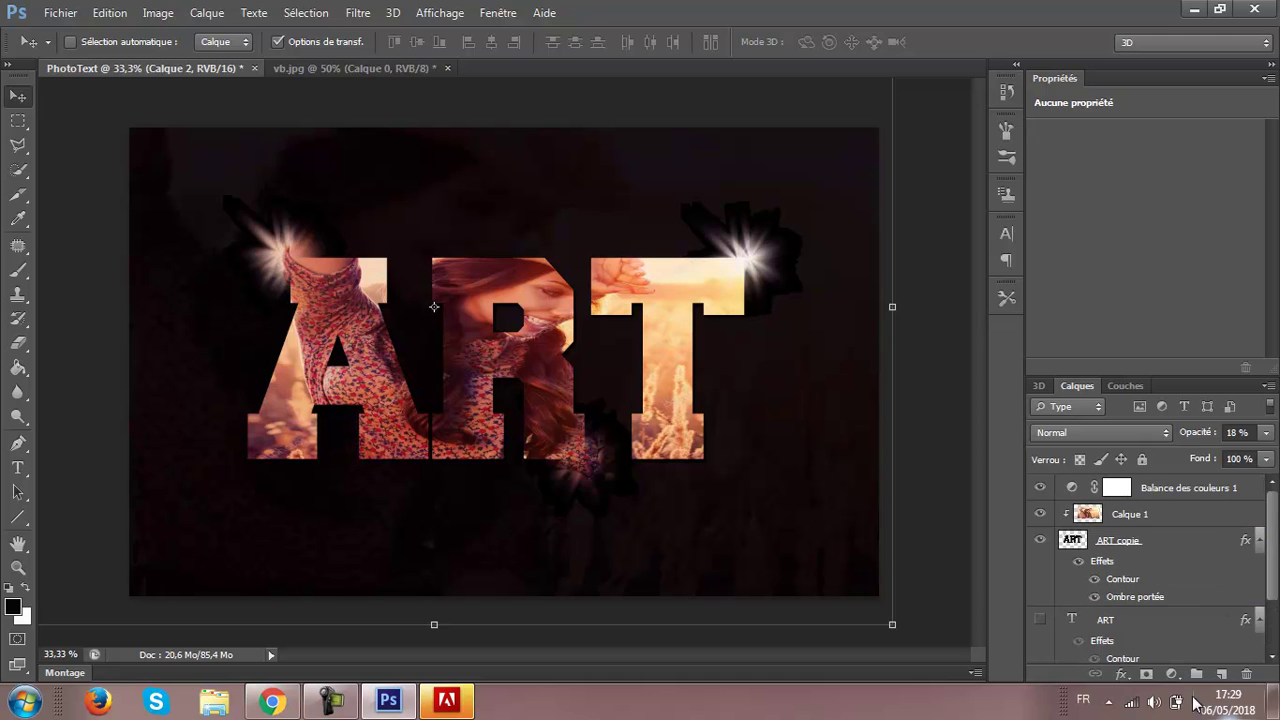
left_click(1172, 674)
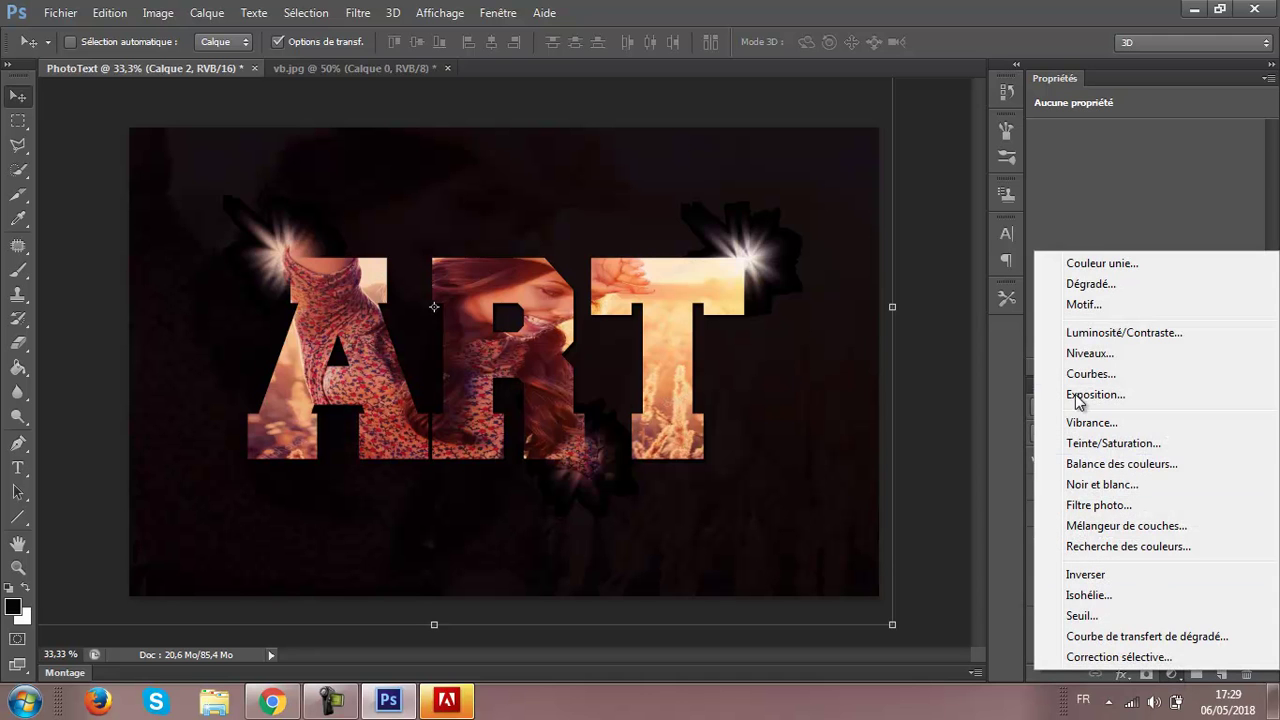
left_click(1089, 356)
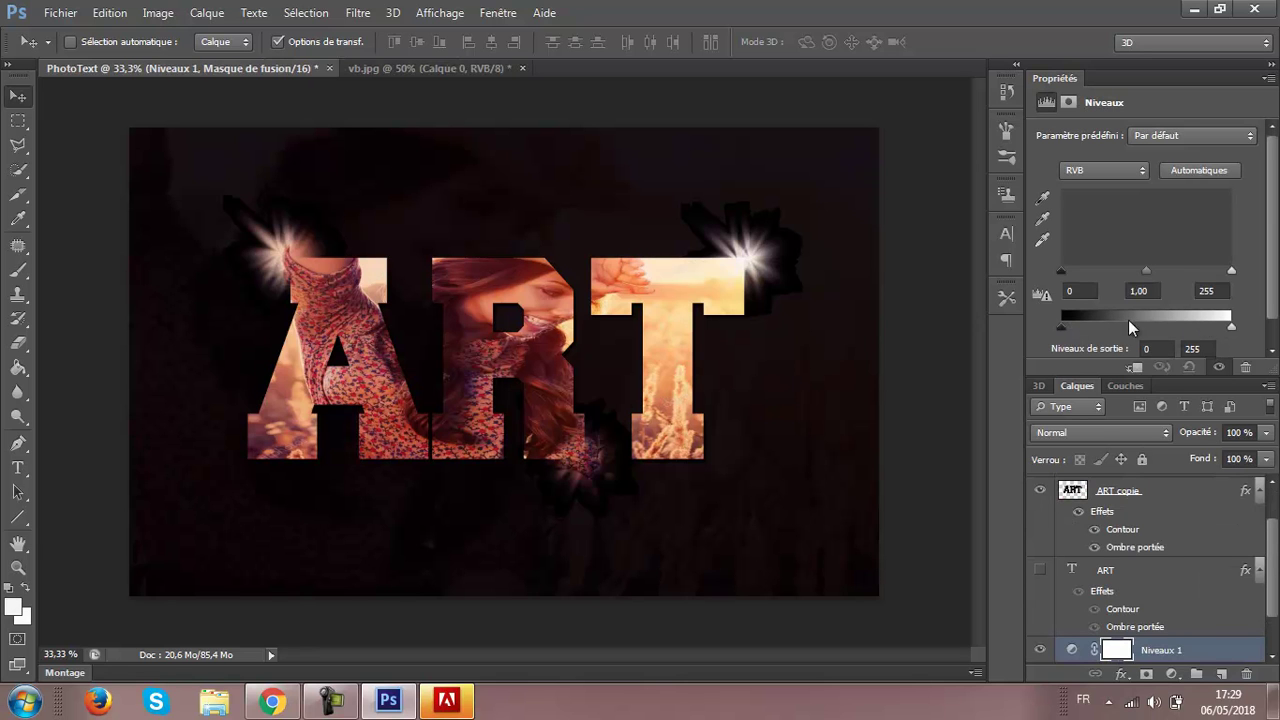
left_click_drag(1063, 327, 1073, 328)
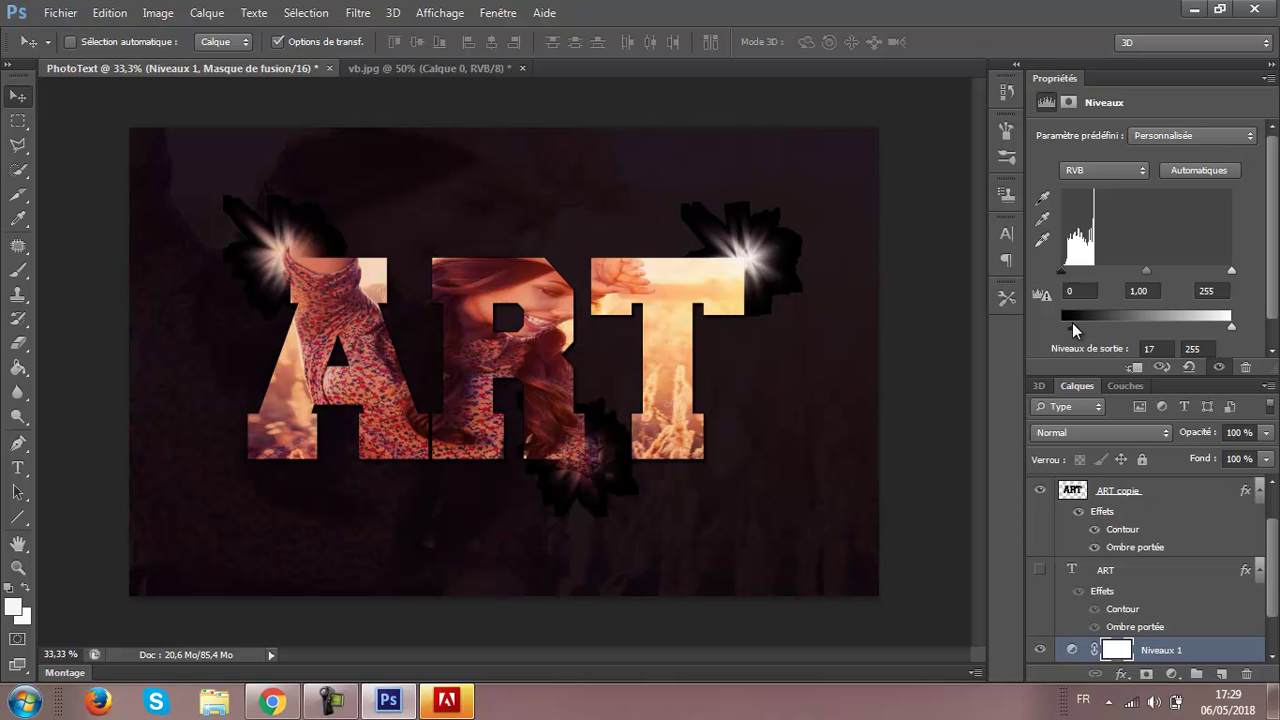
mouse_move(1073, 328)
left_mouse_down()
mouse_move(1088, 334)
mouse_move(1075, 330)
left_mouse_up()
left_click_drag(1231, 326, 1218, 328)
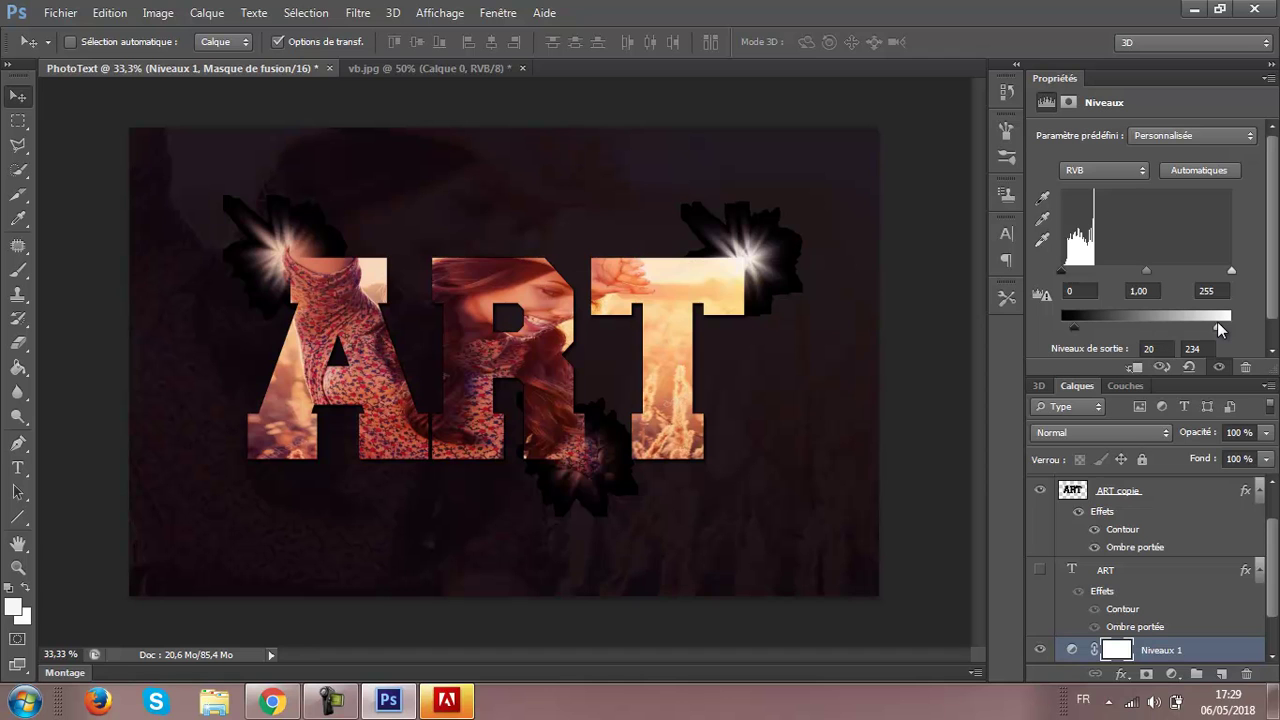